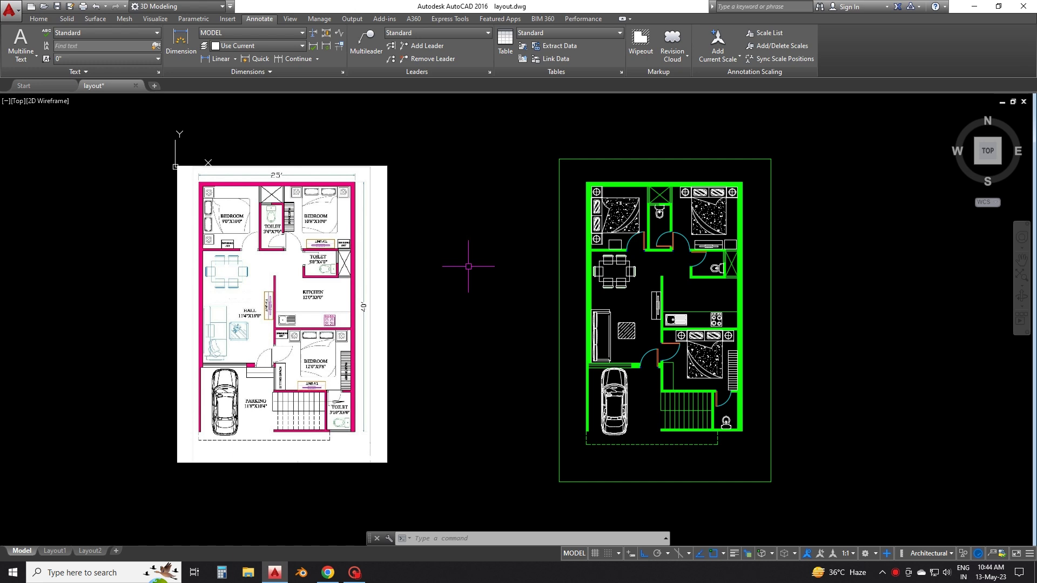
Step: Hide the reference image with Isolate > Hide Objects
middle_drag(828, 426, 782, 419)
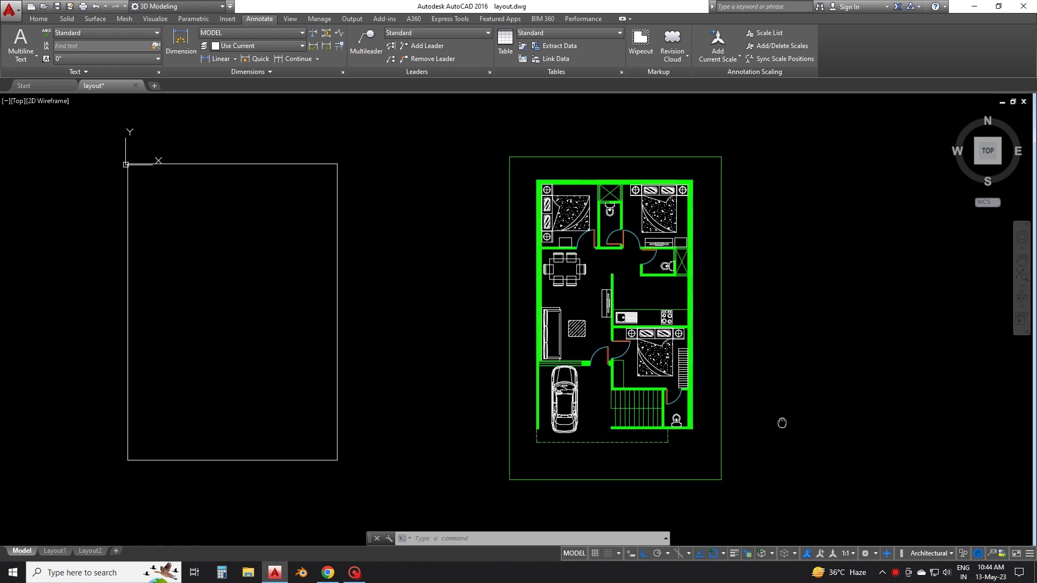
click(429, 476)
click(141, 157)
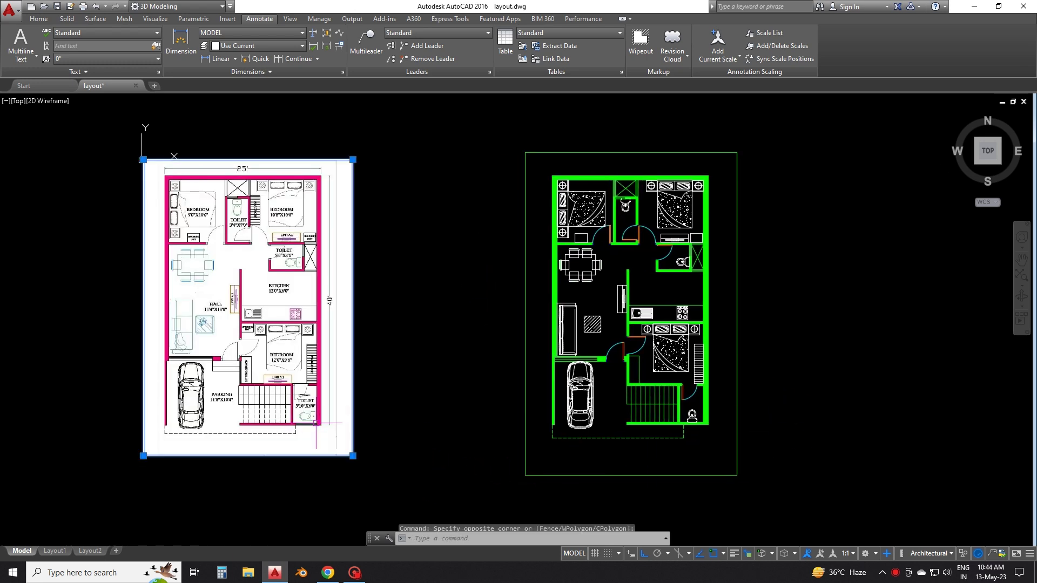
right_click(407, 348)
click(560, 134)
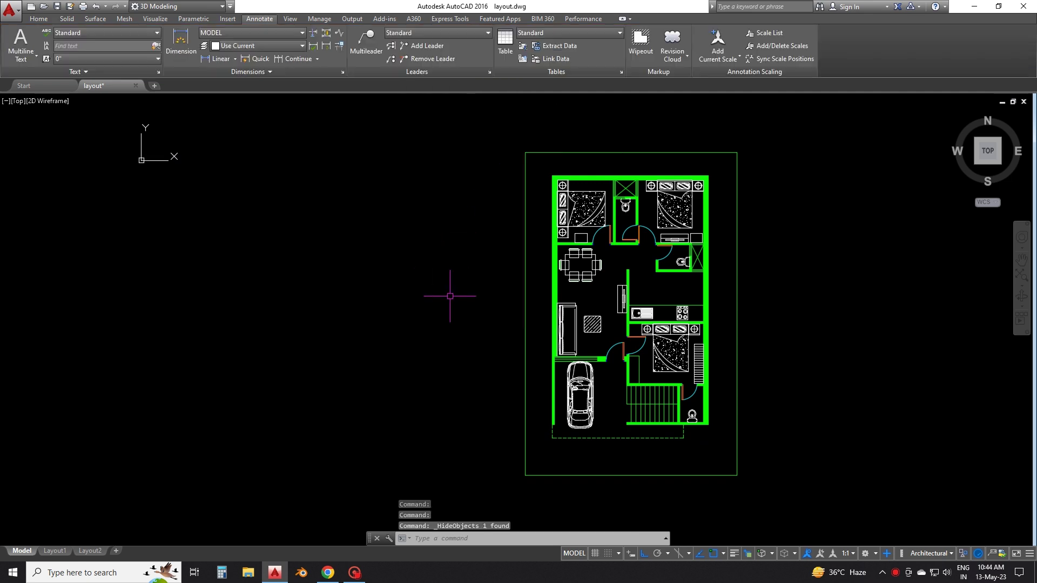
Step: Zoom and pan around to review the finished green house plan
scroll(550, 278, up, 5)
scroll(550, 277, down, 2)
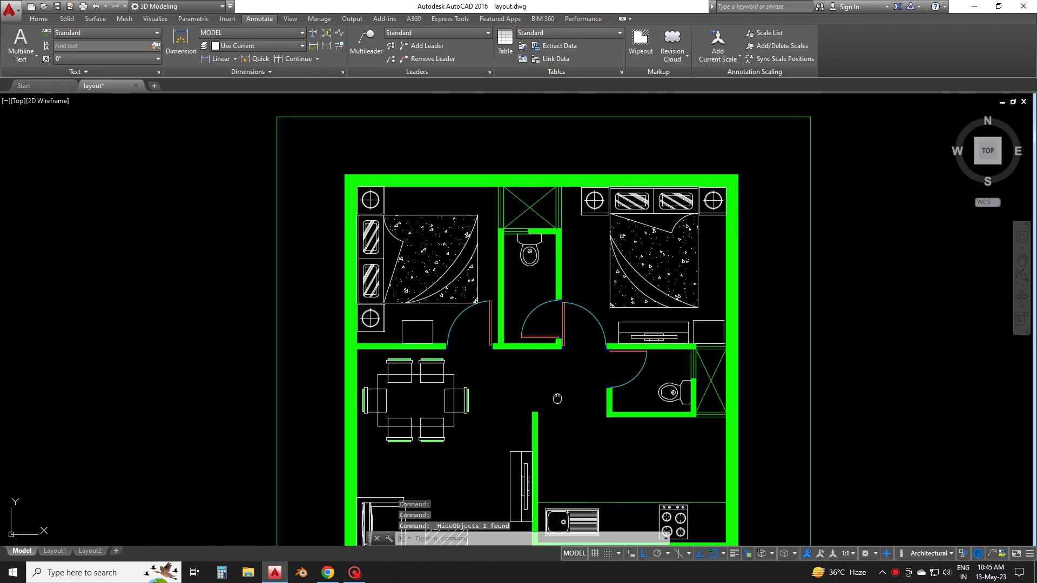
middle_drag(557, 399, 552, 368)
scroll(552, 368, down, 2)
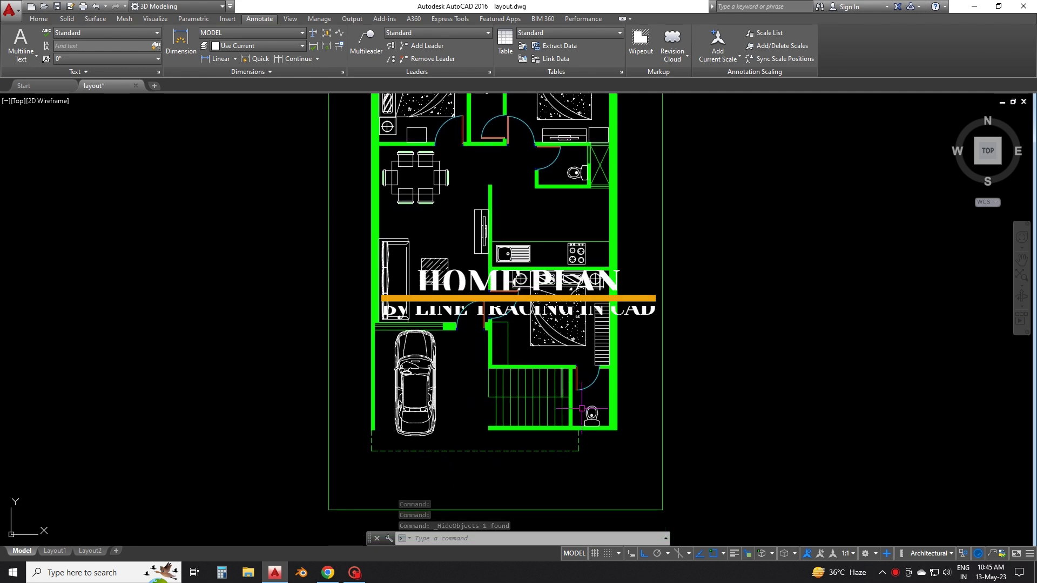
scroll(582, 409, up, 2)
scroll(706, 423, up, 2)
mouse_move(664, 456)
middle_down()
mouse_move(719, 470)
mouse_move(664, 448)
mouse_move(672, 412)
mouse_move(625, 405)
middle_up()
scroll(713, 468, down, 2)
scroll(713, 467, down, 2)
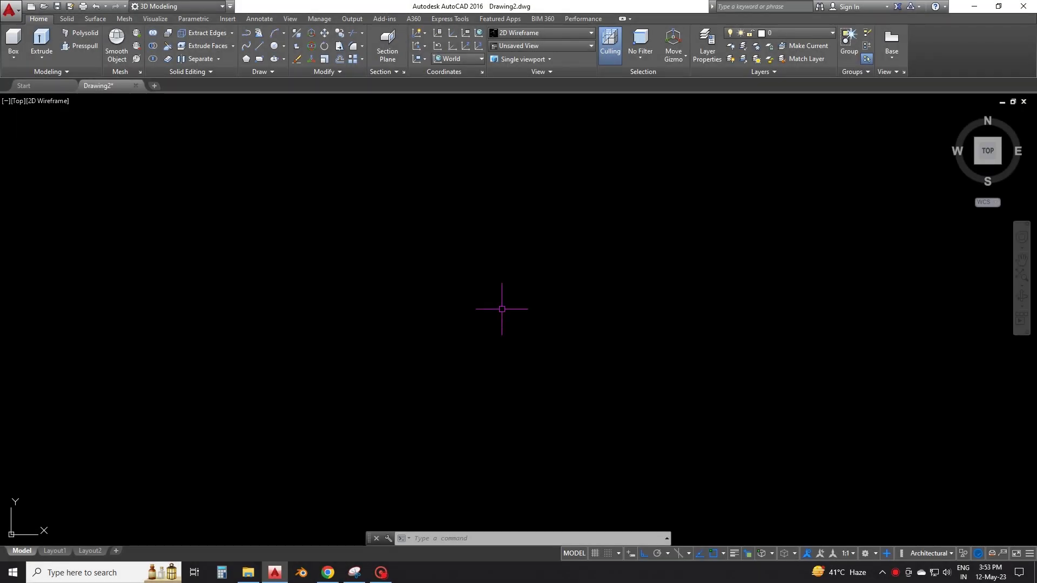
Step: Set length units to Architectural and copy the Inked1000-Sq-Ft2 reference image from the CDLS folder
text(un)
key(Return)
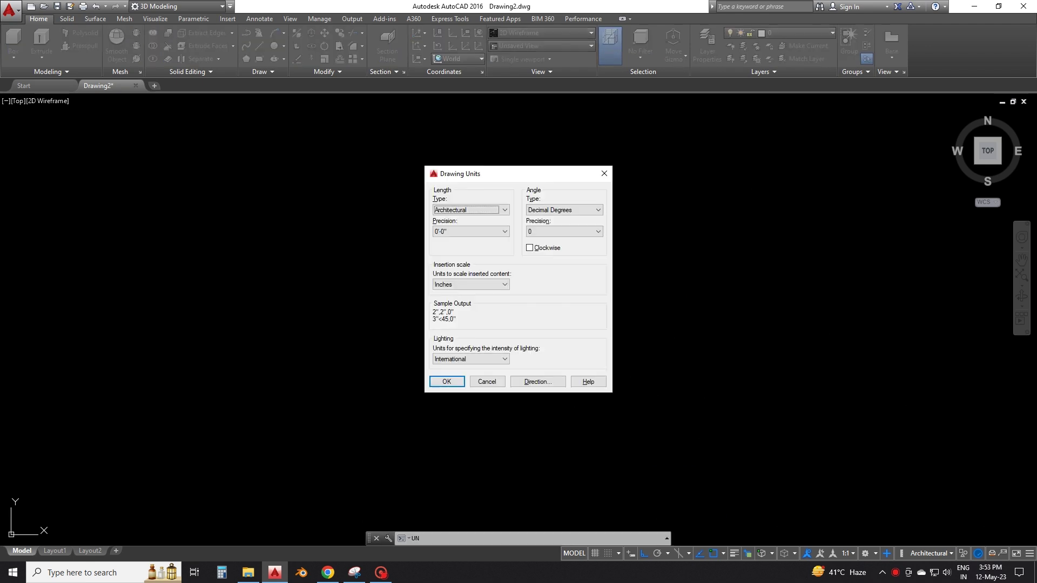
click(476, 210)
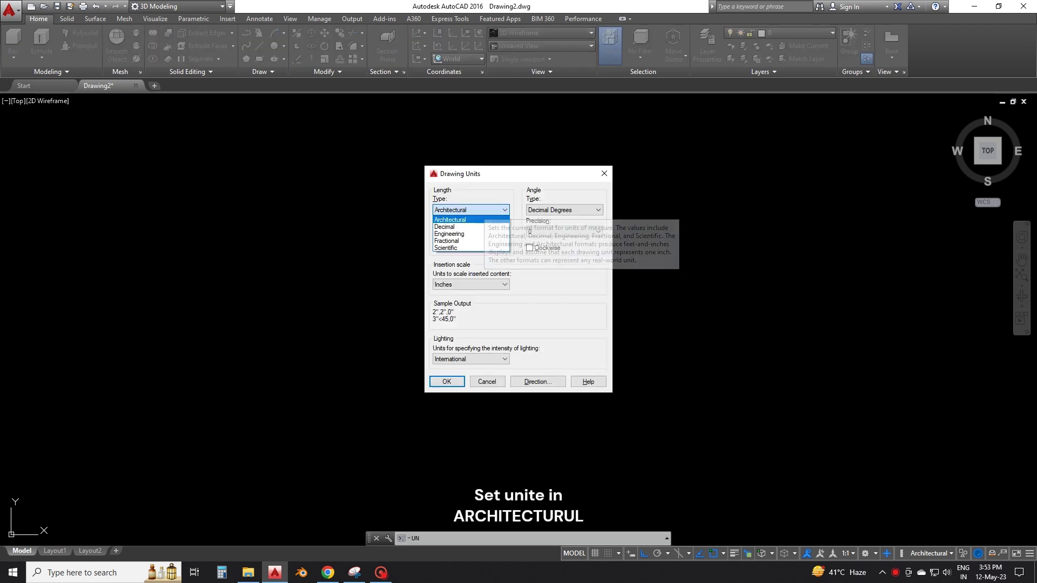
click(450, 219)
click(446, 381)
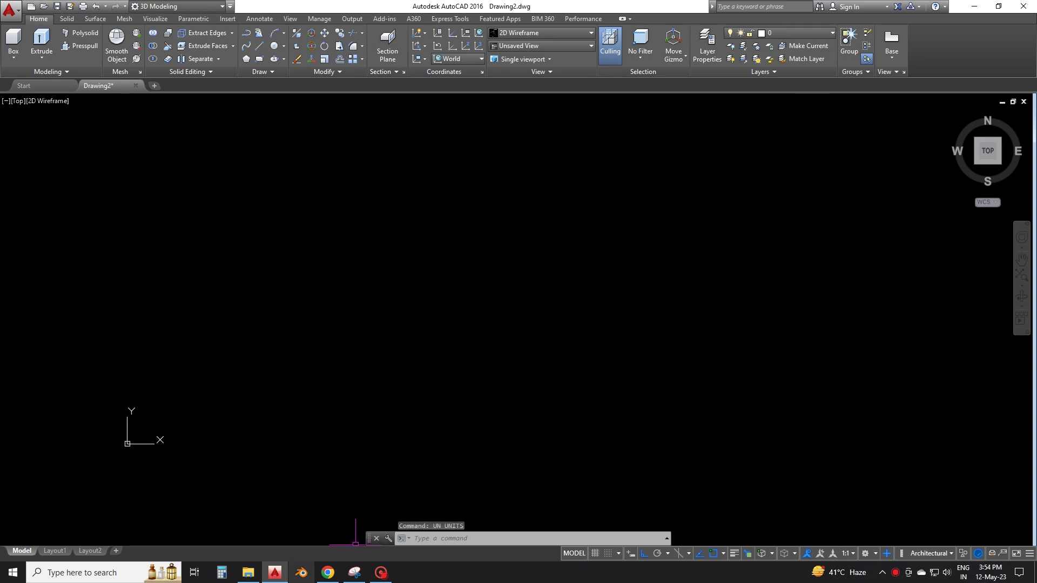
key(Up)
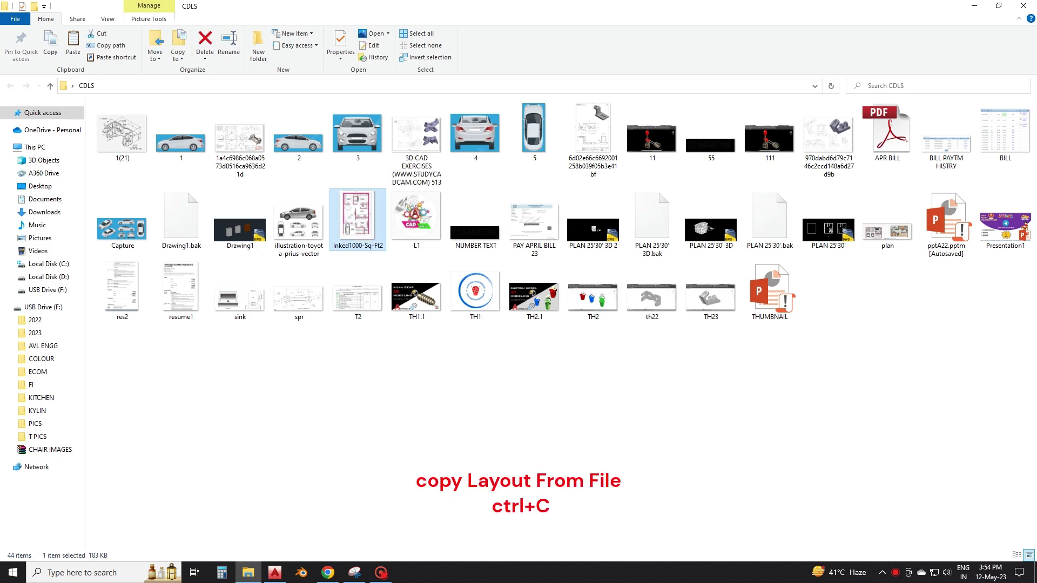
key(alt+Tab)
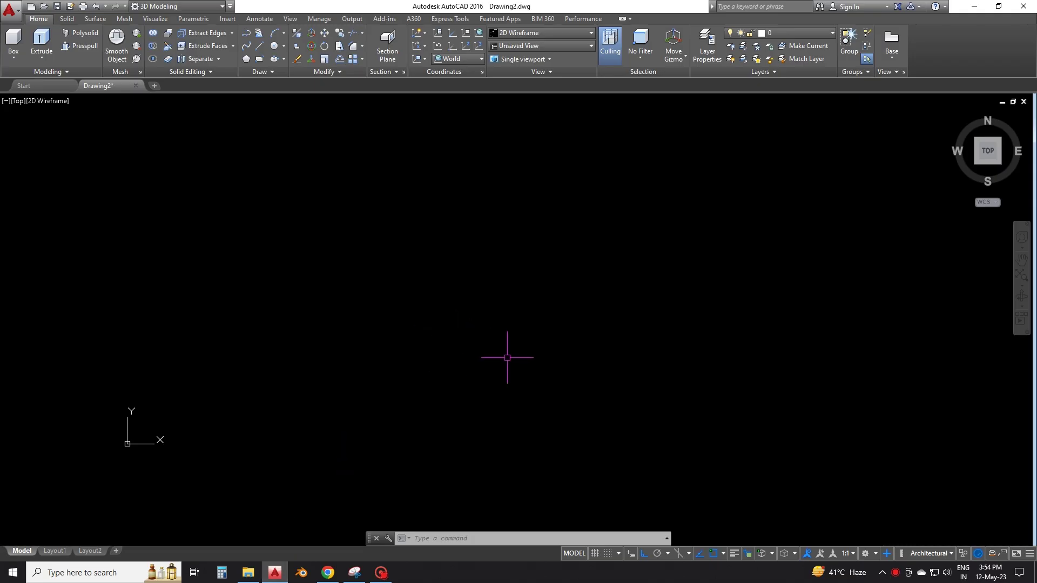
Step: Paste the floor-plan image at a picked point at default scale, then select it
key(ctrl+v)
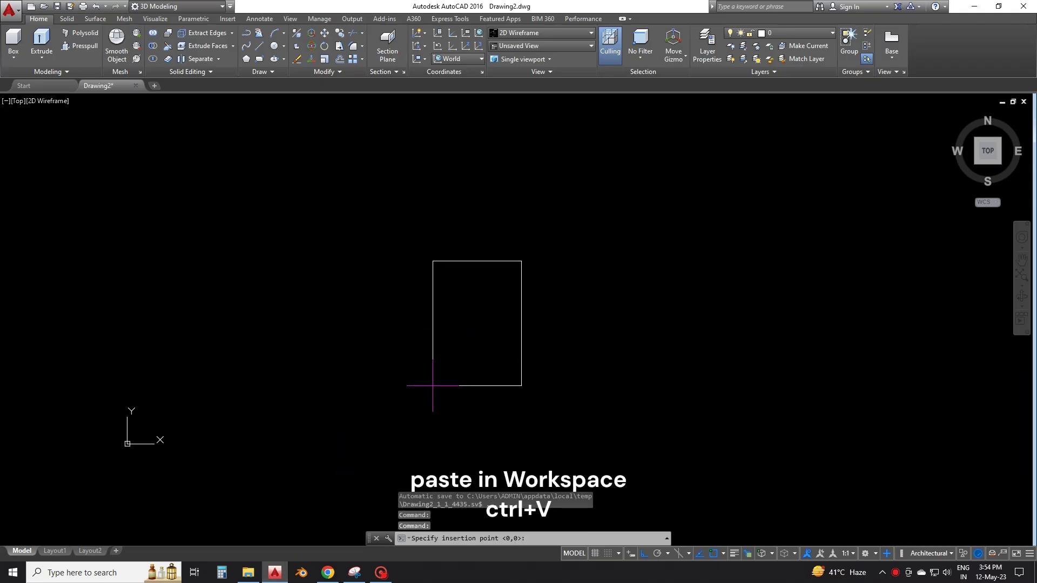
click(433, 386)
key(Return)
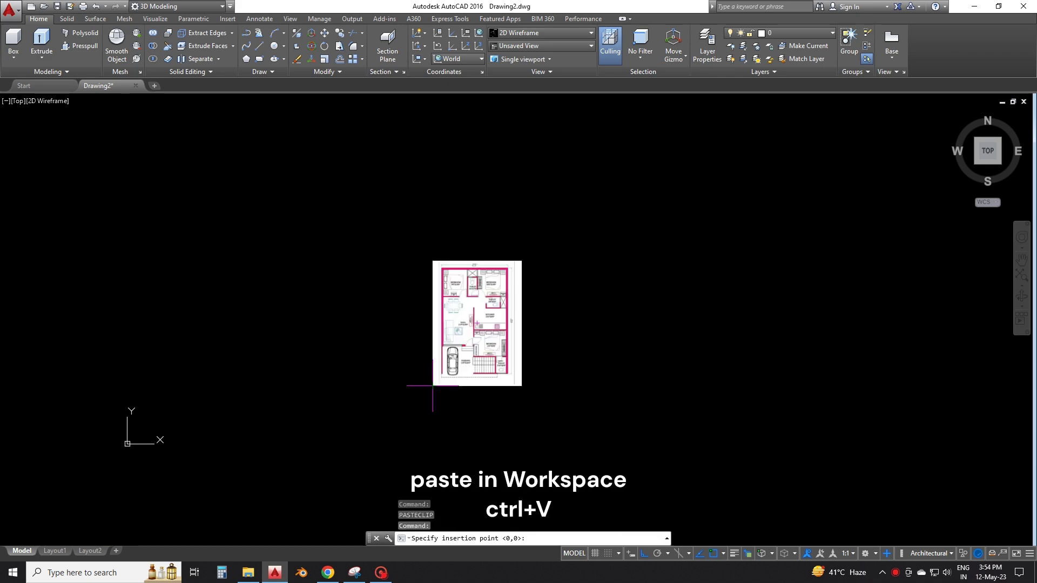
key(Escape)
key(Escape)
scroll(485, 367, up, 8)
scroll(493, 403, down, 4)
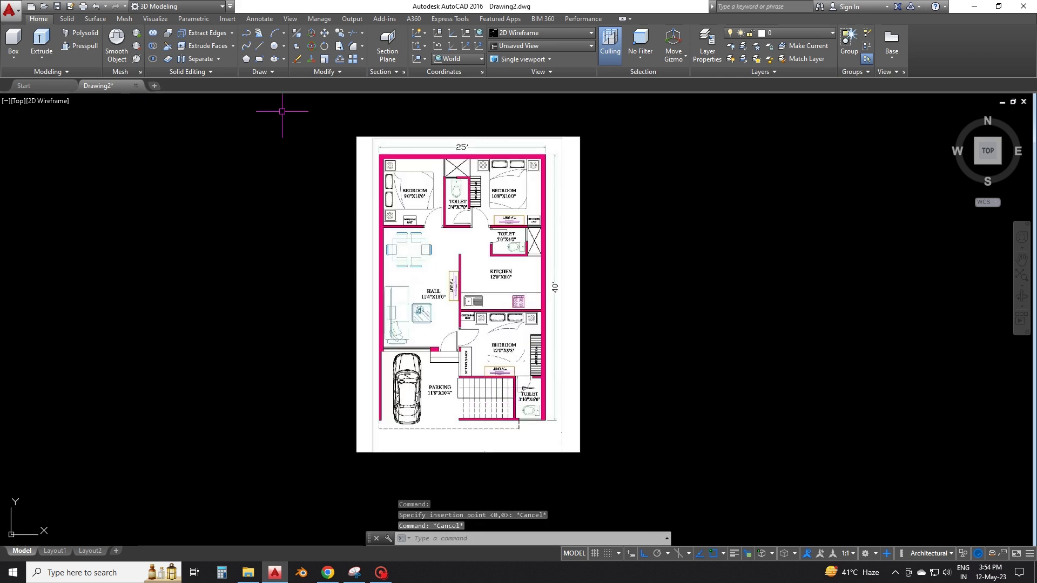
drag(669, 422, 337, 309)
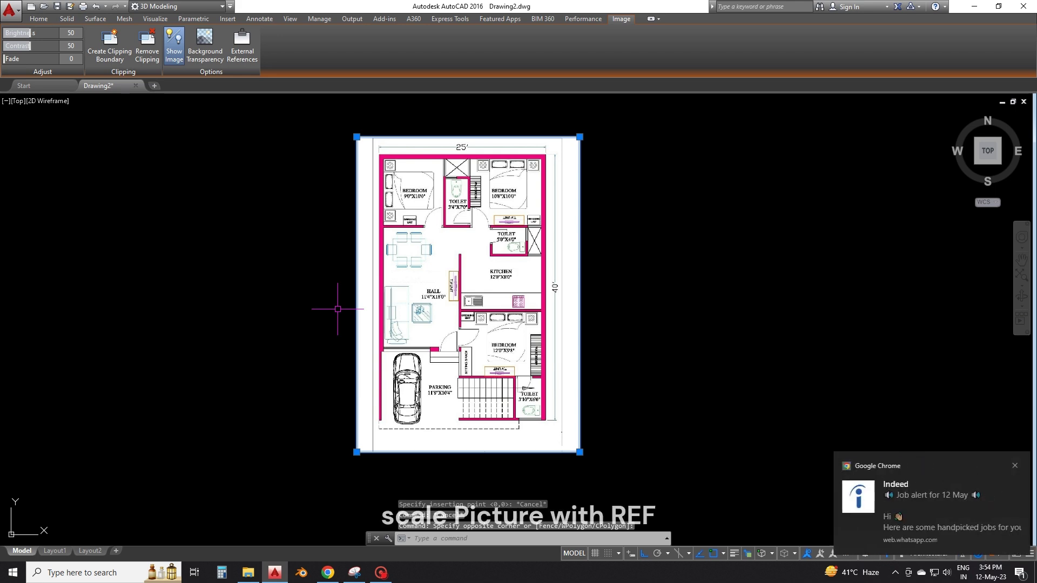
Step: Scale the image from its corner by reference so the 25' dimension measures 25'
text(sc)
key(Return)
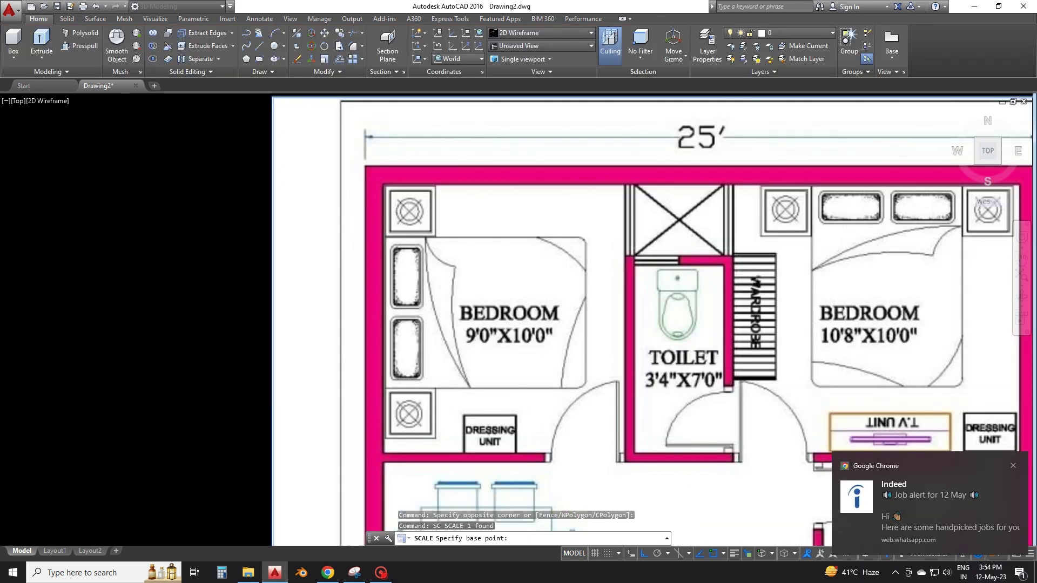
scroll(389, 142, up, 4)
click(307, 133)
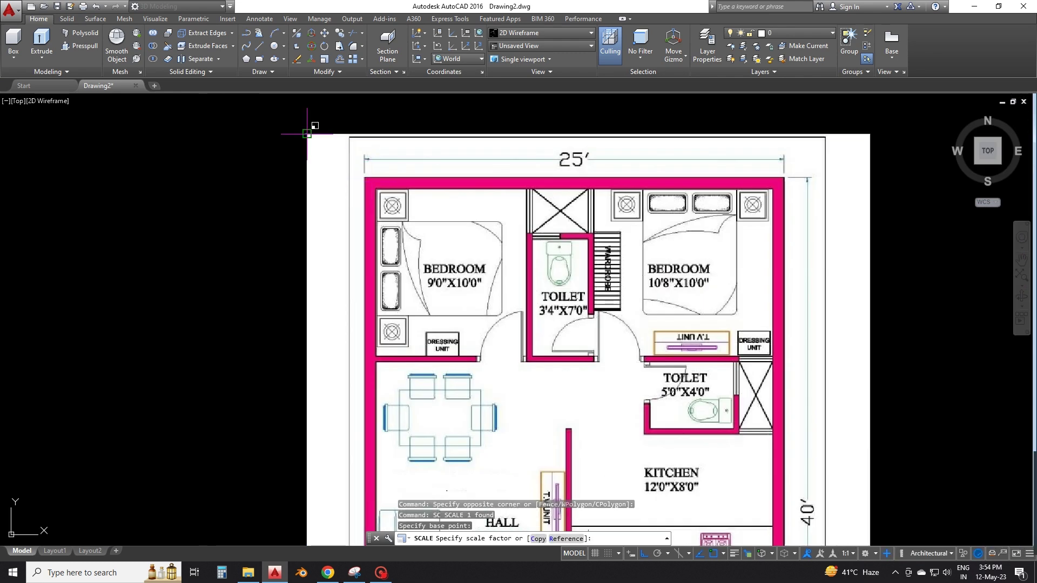
text(r)
key(Return)
scroll(364, 177, up, 4)
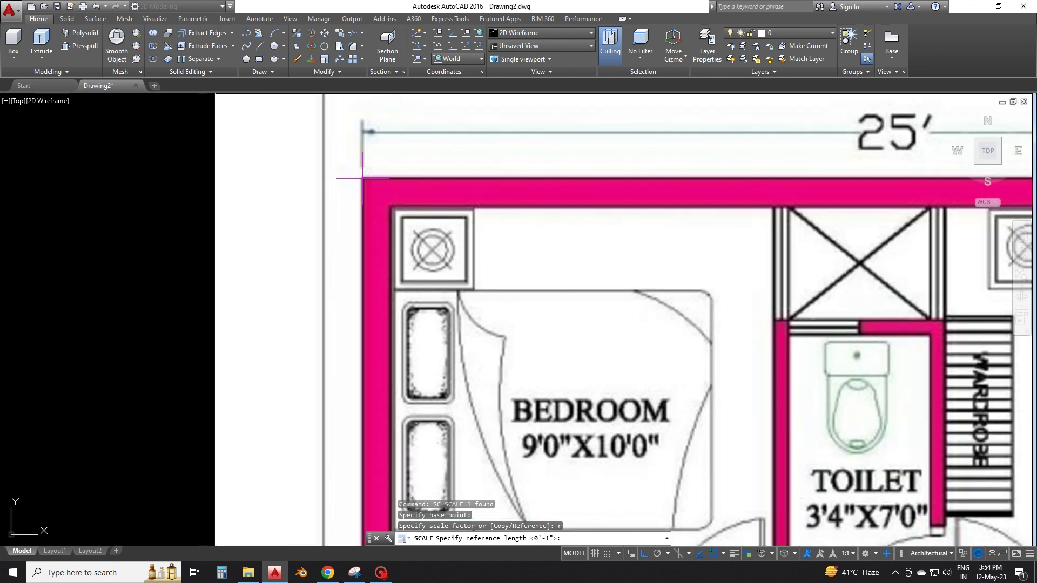
scroll(362, 177, down, 3)
scroll(711, 207, up, 1)
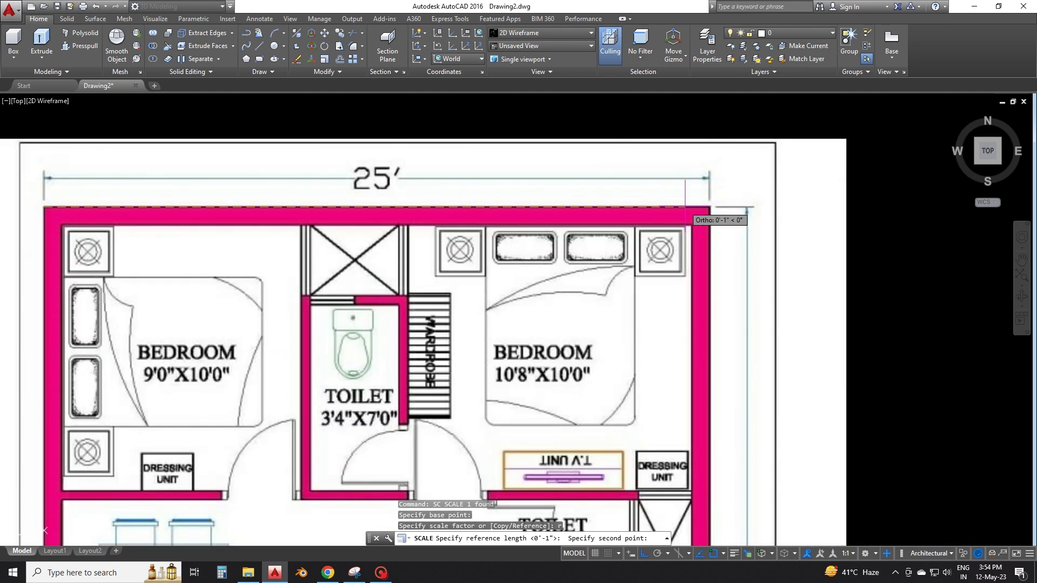
scroll(711, 207, up, 3)
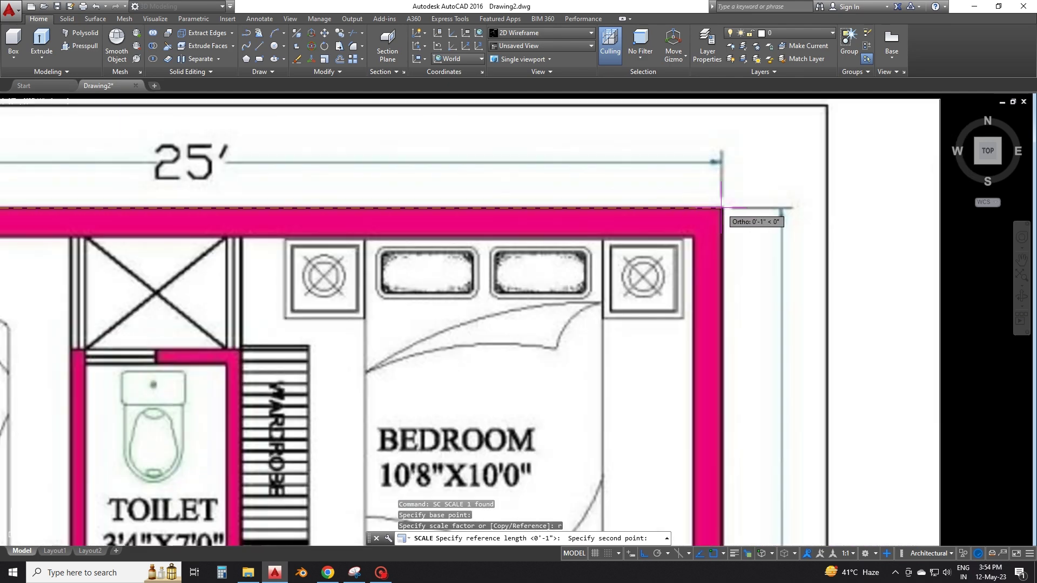
click(722, 207)
text(25')
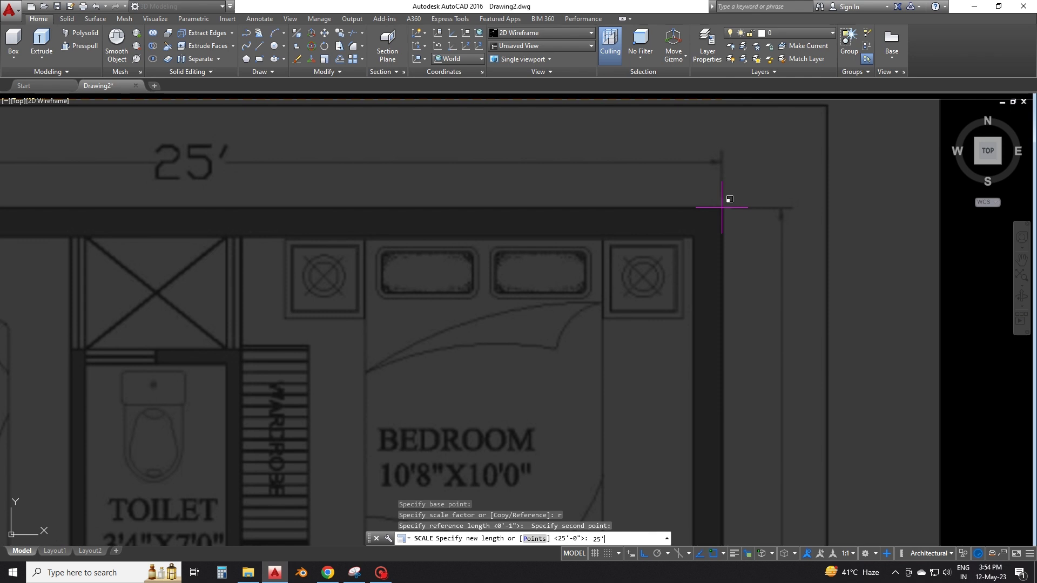
key(Return)
Step: Zoom to extents and pan to frame the rescaled floor plan
scroll(722, 206, down, 3)
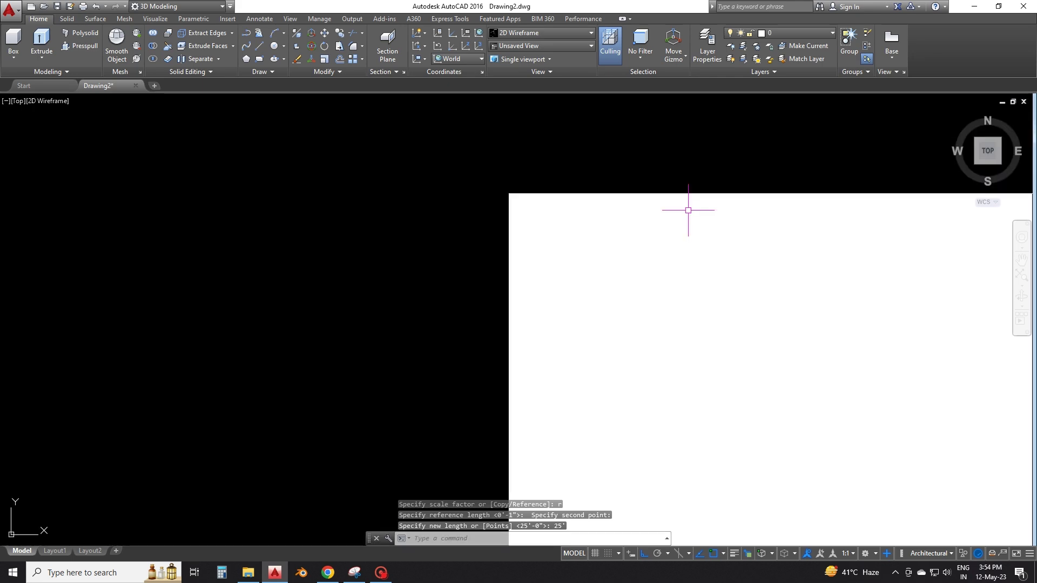
scroll(687, 209, down, 2)
scroll(662, 285, down, 3)
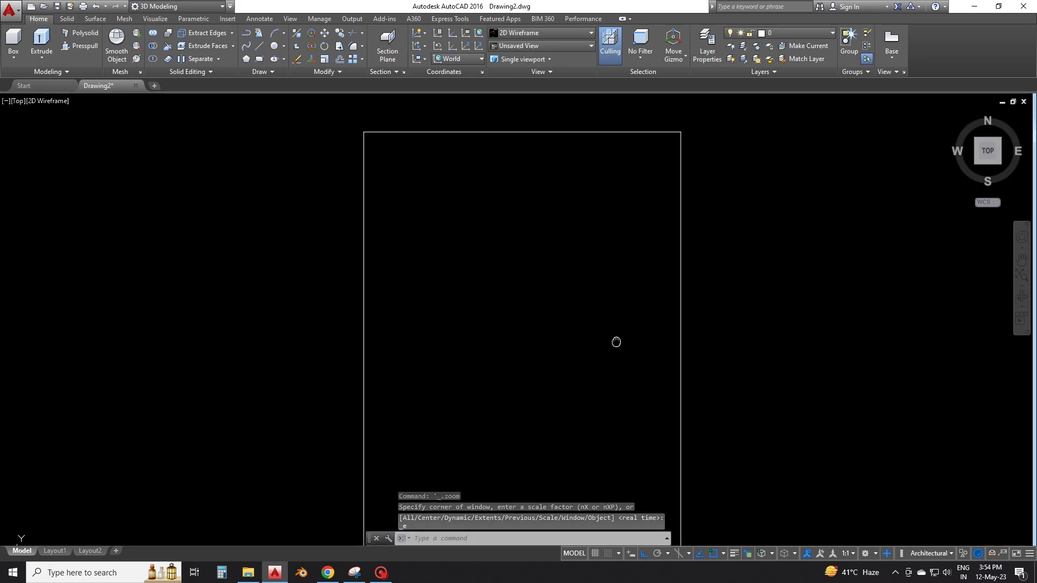
scroll(616, 343, up, 4)
scroll(507, 270, down, 5)
middle_click(506, 314)
middle_click(506, 313)
scroll(506, 314, up, 3)
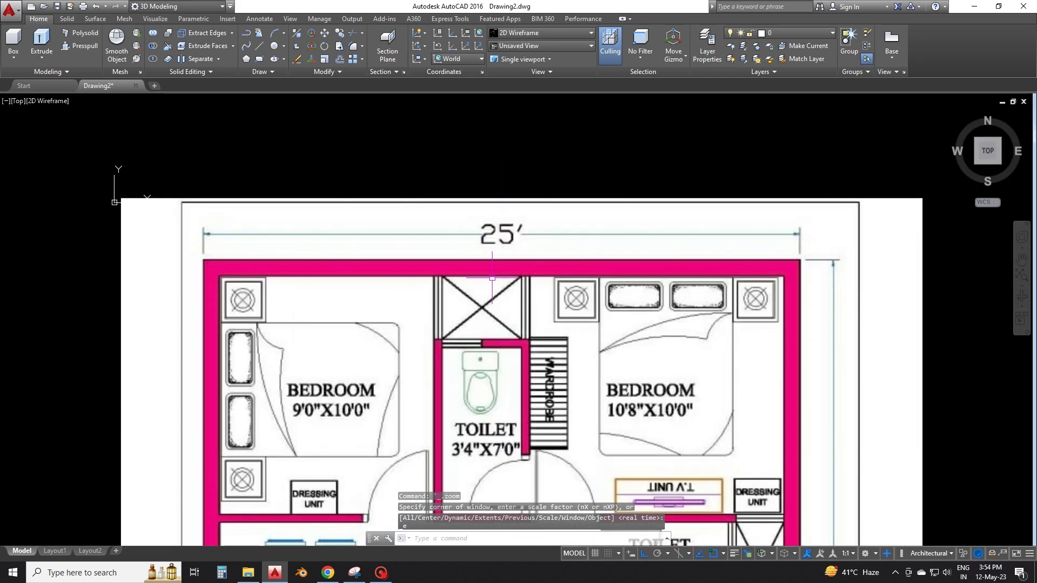
scroll(529, 287, down, 2)
scroll(553, 266, down, 2)
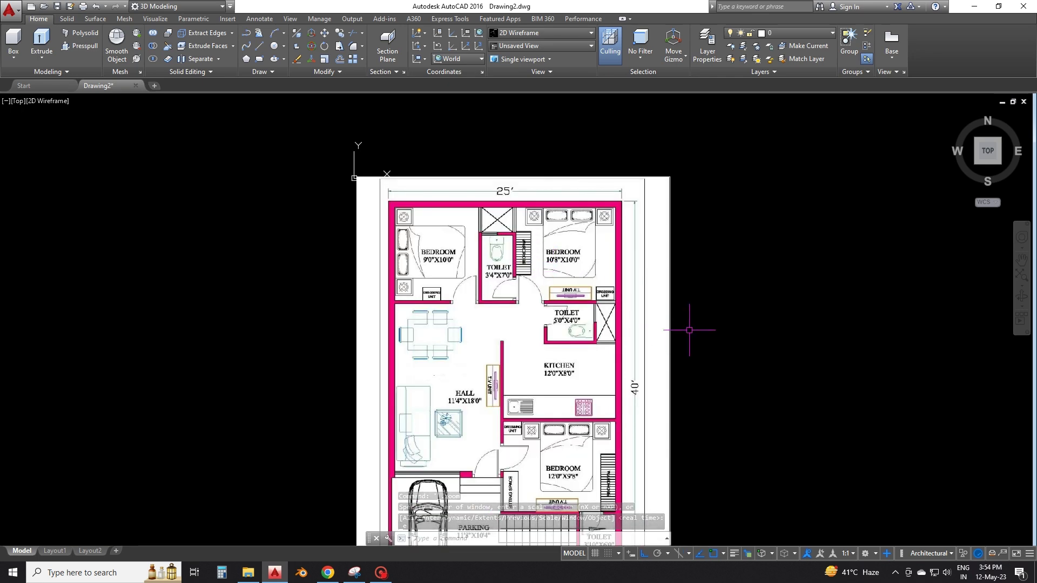
middle_drag(688, 325, 475, 277)
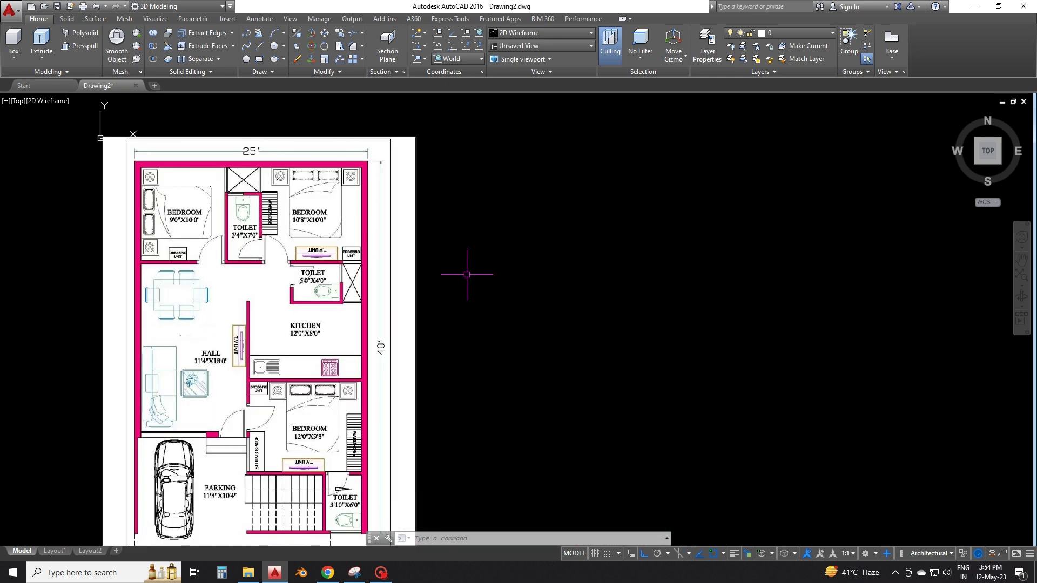
Step: Draw a 25' by 40' rectangle to the right of the floor plan
text(rec)
key(Return)
click(501, 336)
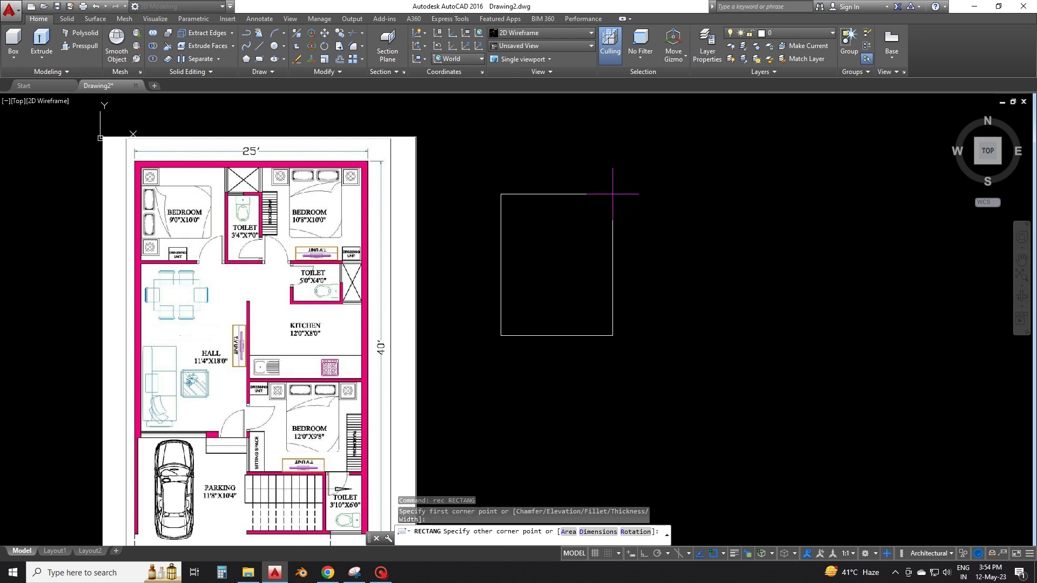
text(d)
key(Return)
text(25)
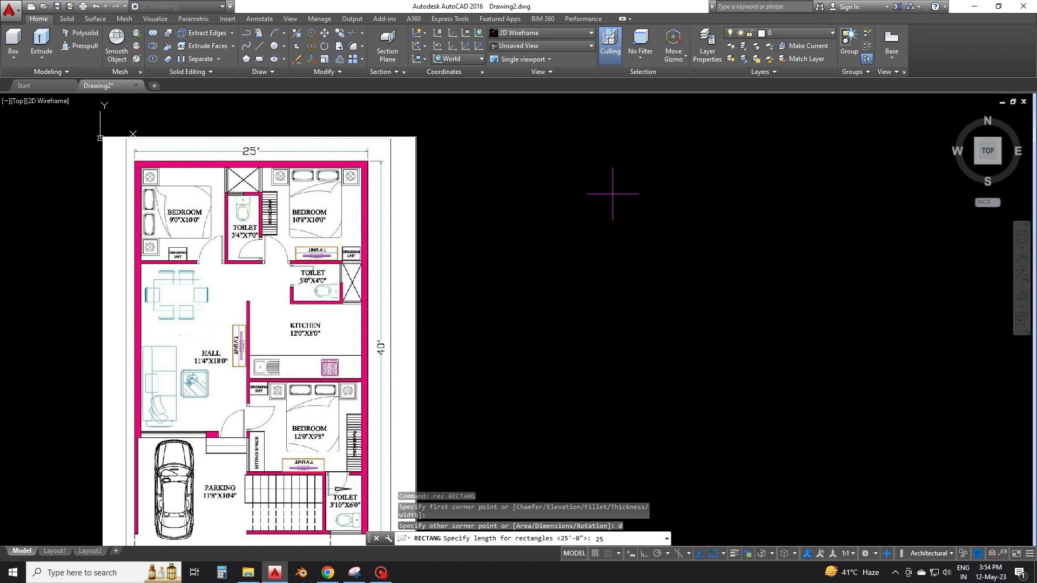
key(Return)
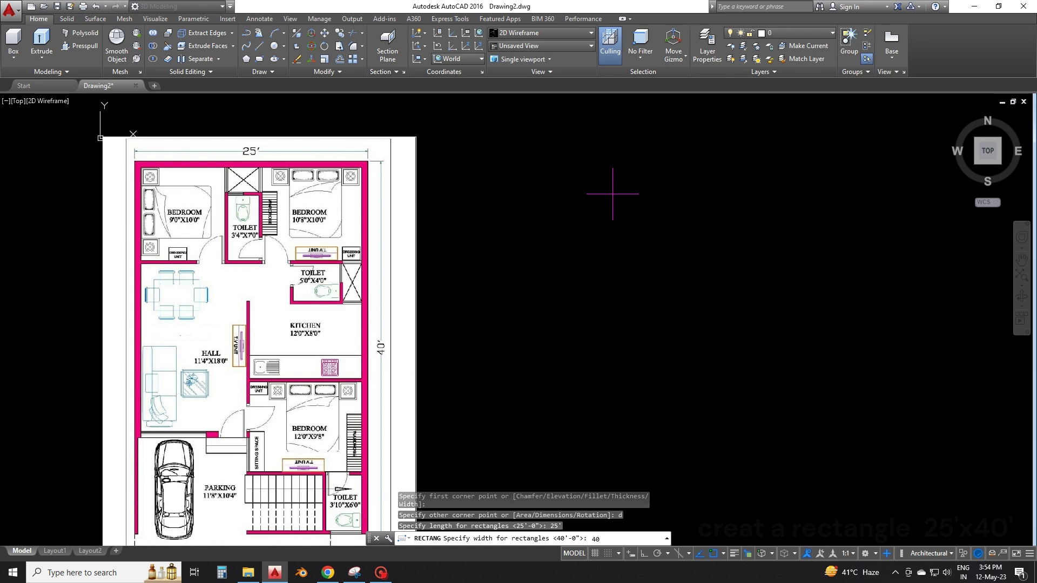
key(Return)
click(615, 184)
key(Escape)
key(Escape)
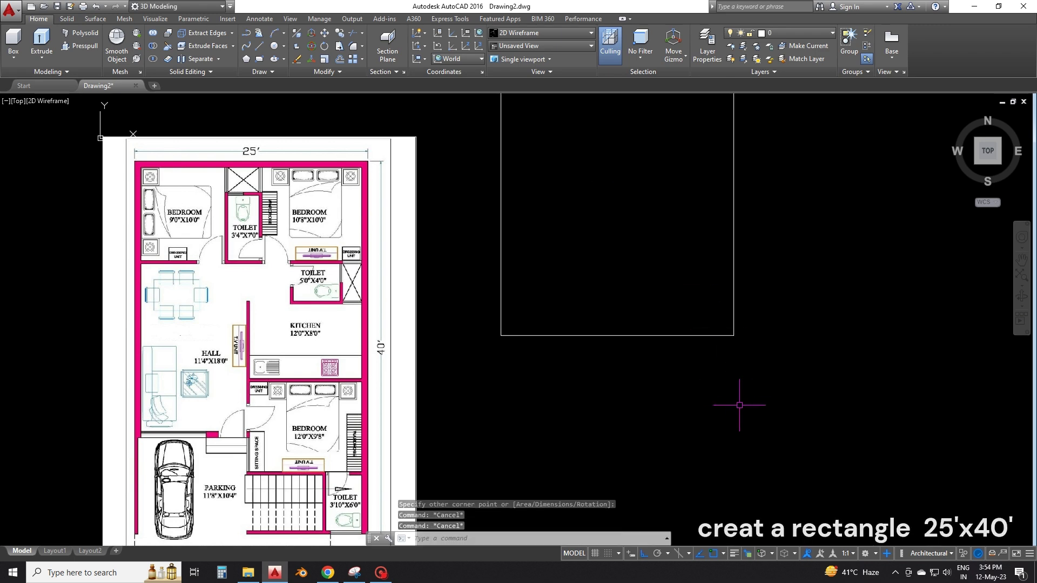
Step: Change the rectangle's colour to Green in the Properties palette
click(739, 405)
click(579, 248)
key(ctrl+1)
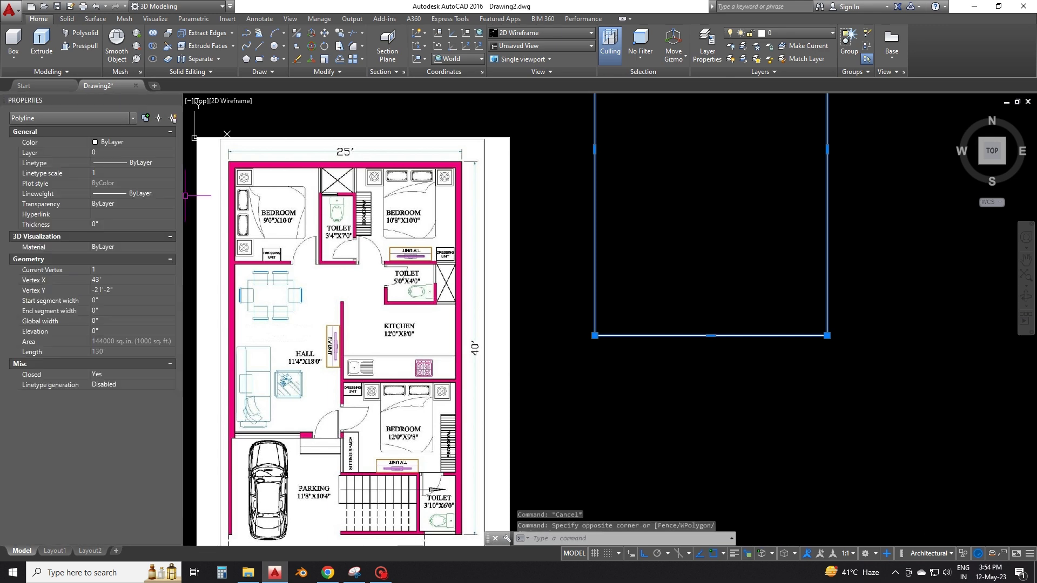
click(129, 142)
click(172, 142)
click(108, 192)
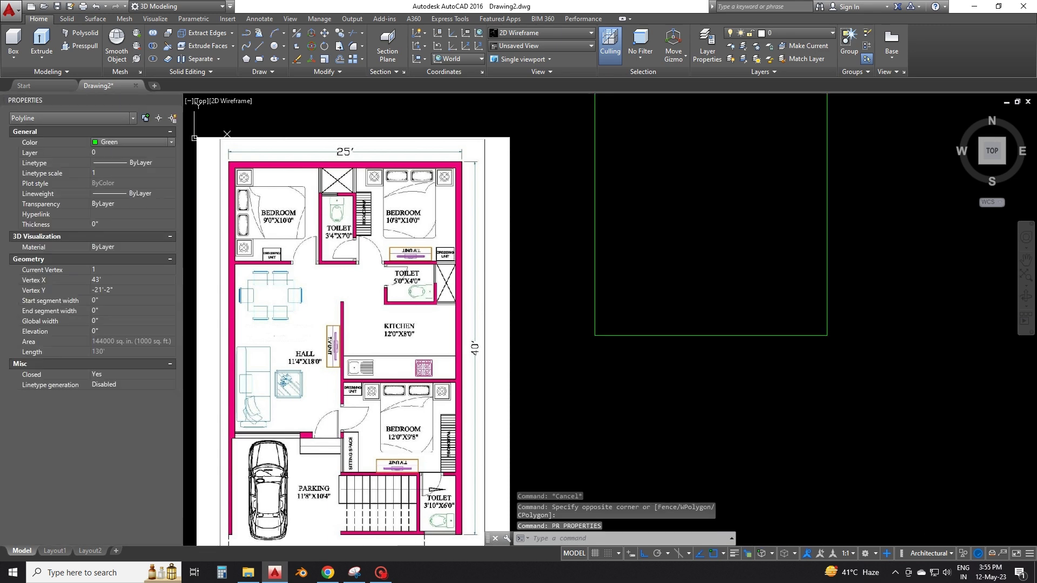
click(175, 100)
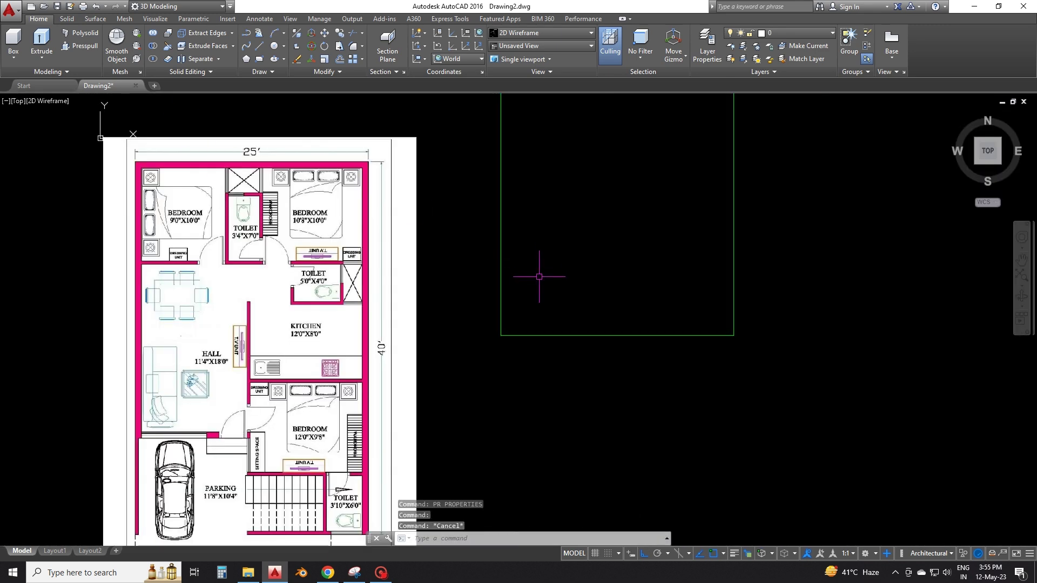
scroll(541, 273, down, 5)
Step: Move the green rectangle by its top-right corner onto the plan's top-right wall corner
click(542, 256)
text(m)
key(Return)
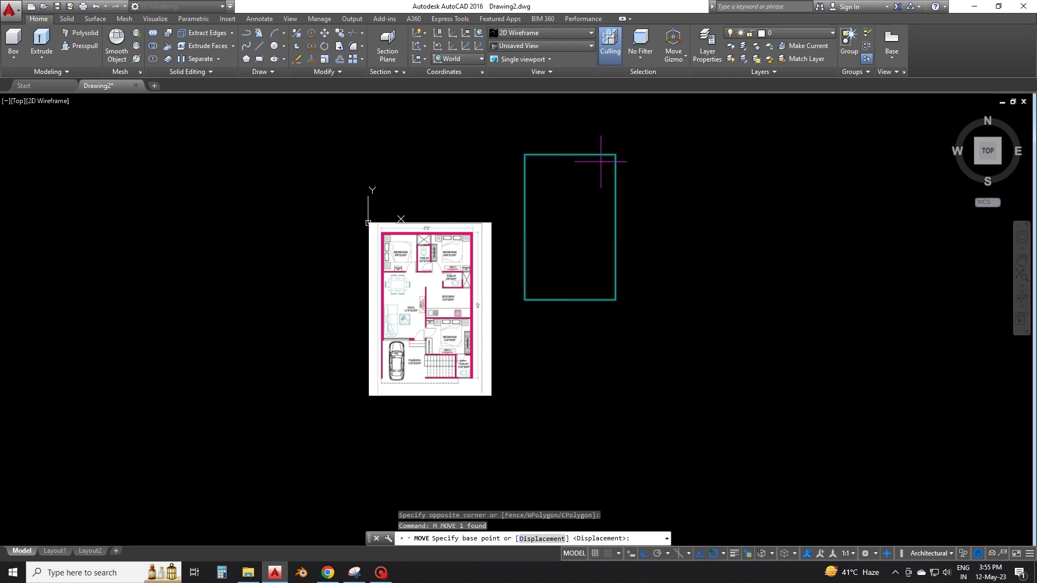
click(615, 154)
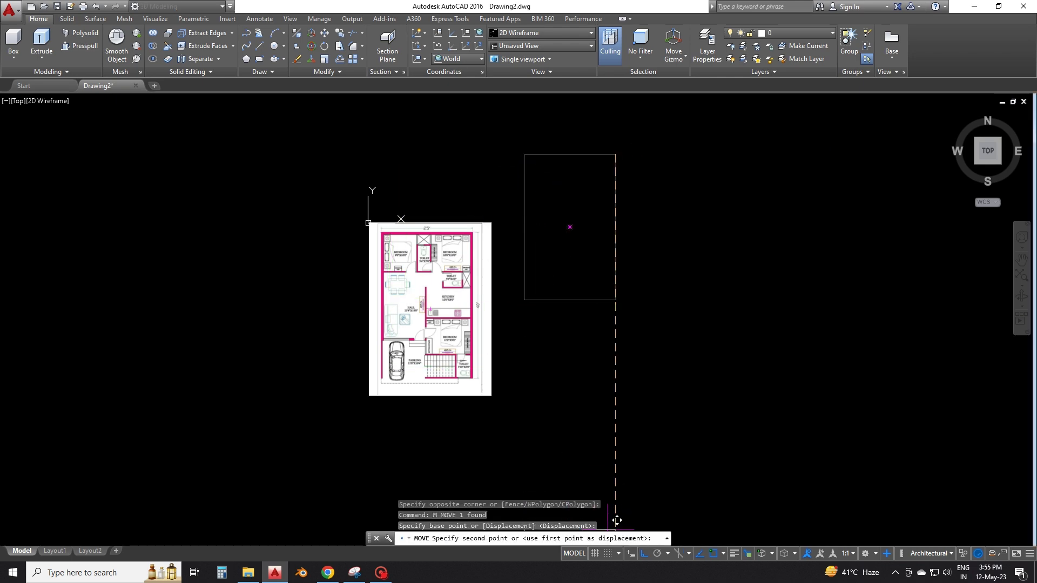
scroll(472, 235, up, 6)
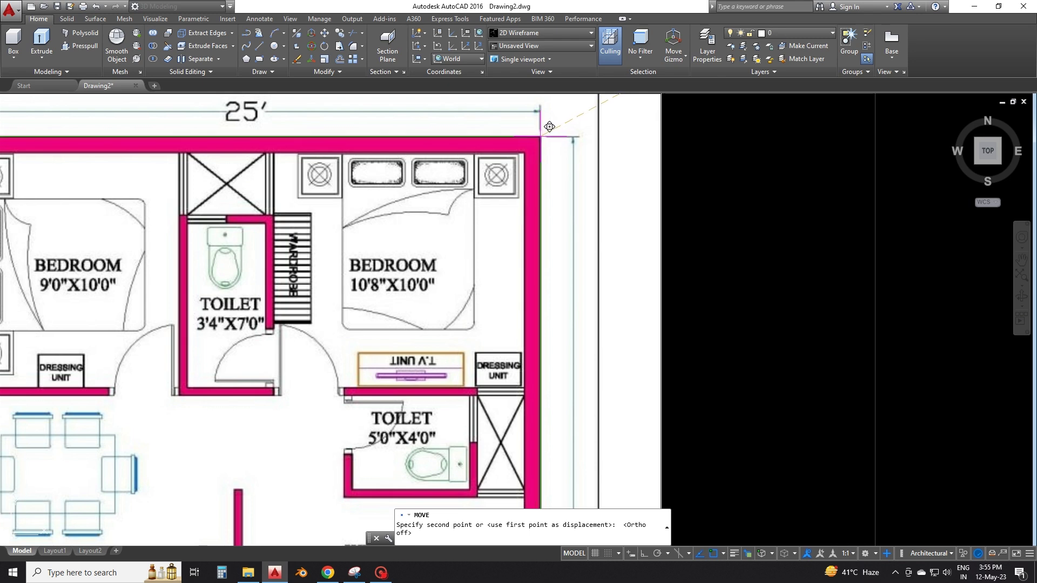
key(Escape)
Step: Zoom in and out to check the outline's alignment with the plan walls
scroll(549, 126, down, 5)
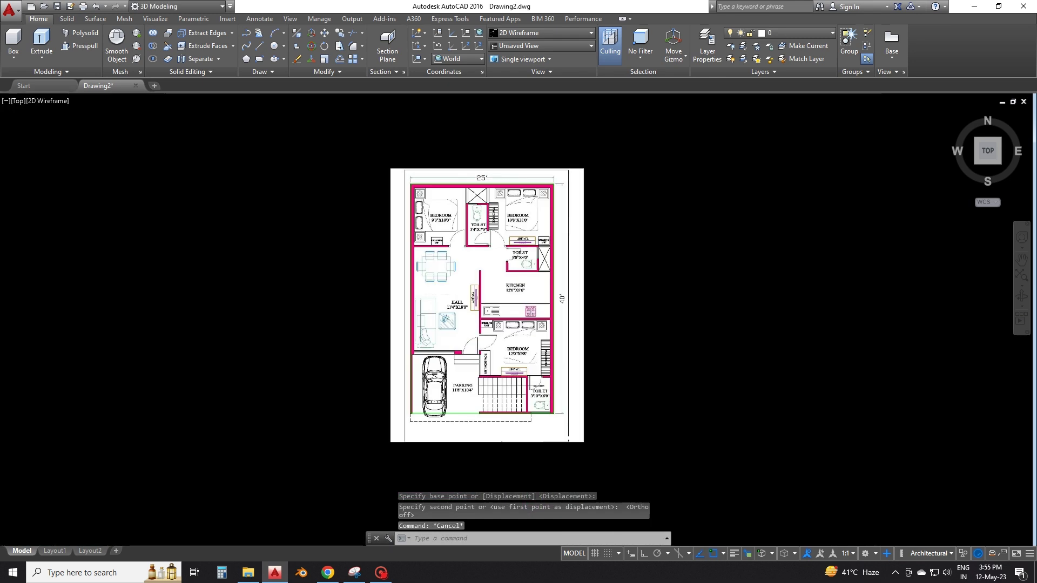
scroll(463, 143, down, 2)
scroll(534, 224, up, 3)
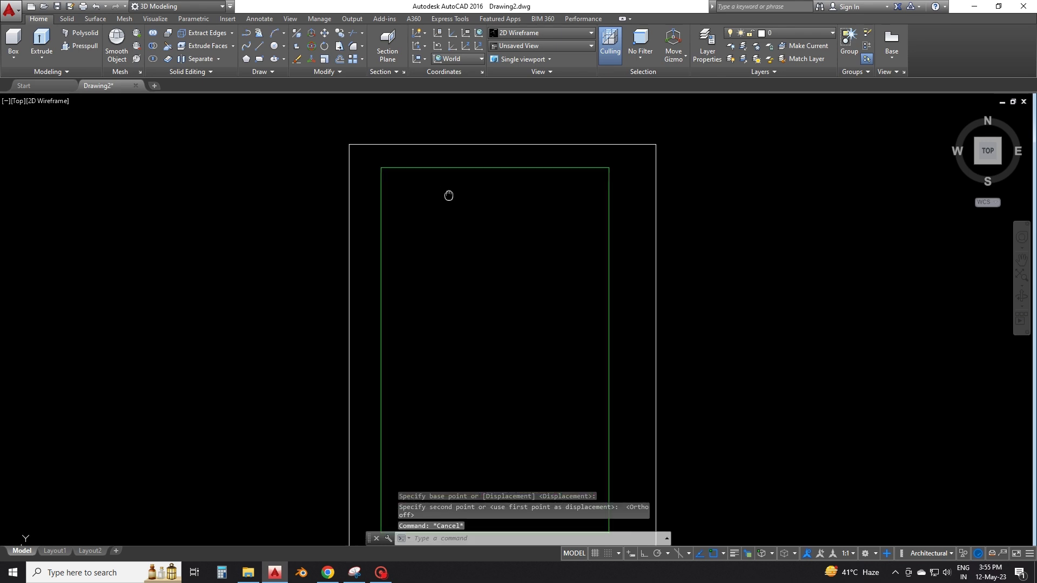
scroll(500, 227, down, 3)
scroll(556, 429, up, 4)
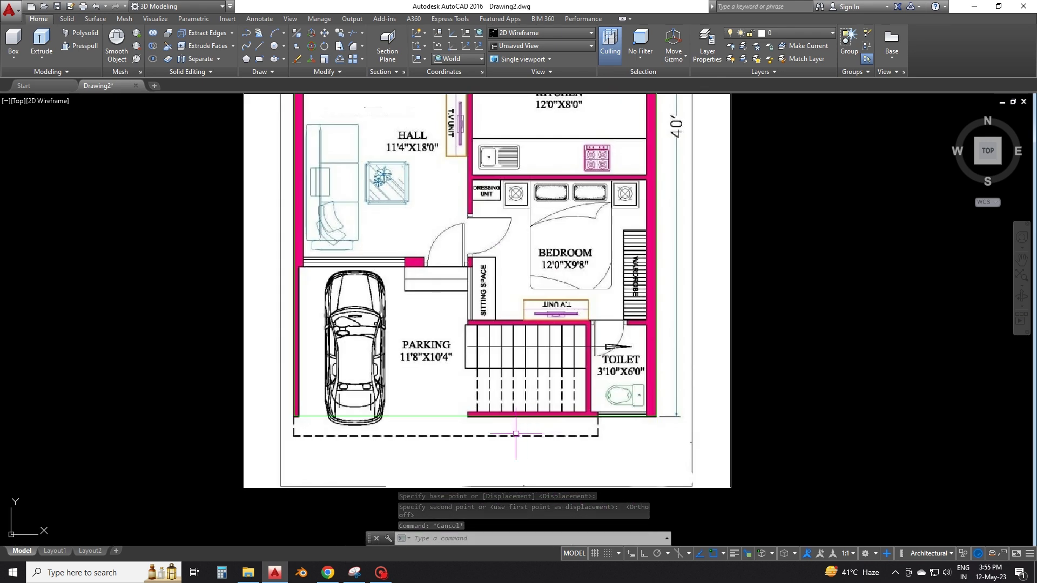
scroll(464, 426, up, 5)
scroll(464, 437, down, 7)
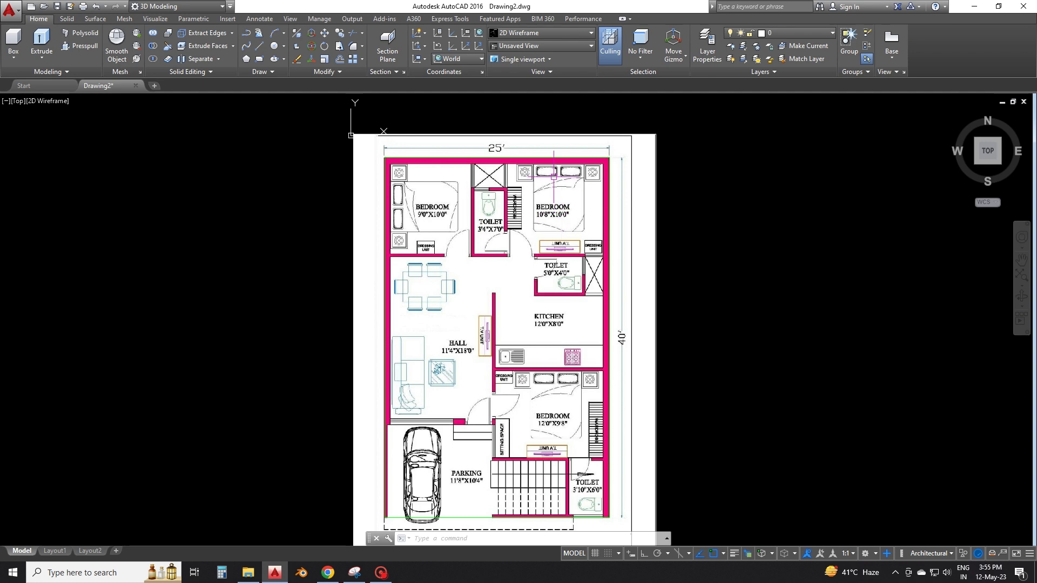
scroll(546, 168, up, 4)
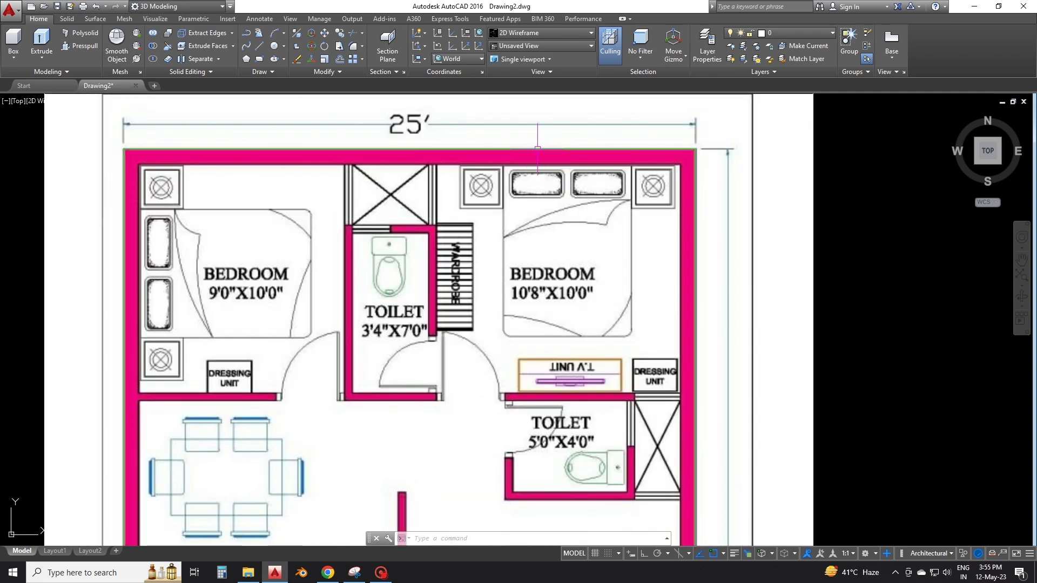
Step: With nothing selected, set the current colour to Green in the Properties palette
click(538, 147)
scroll(725, 231, down, 2)
key(Escape)
key(Escape)
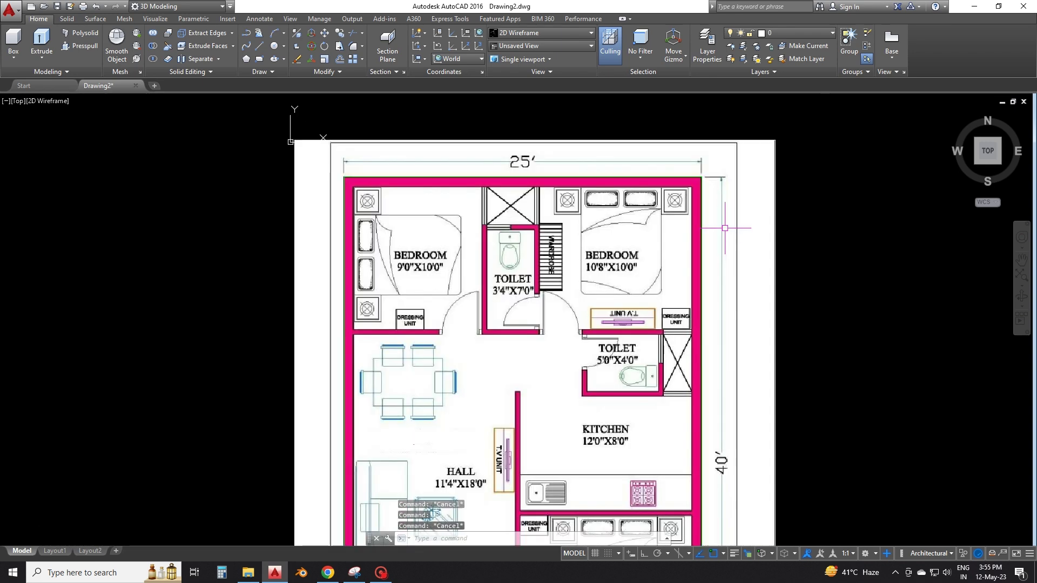
text(pr)
key(Return)
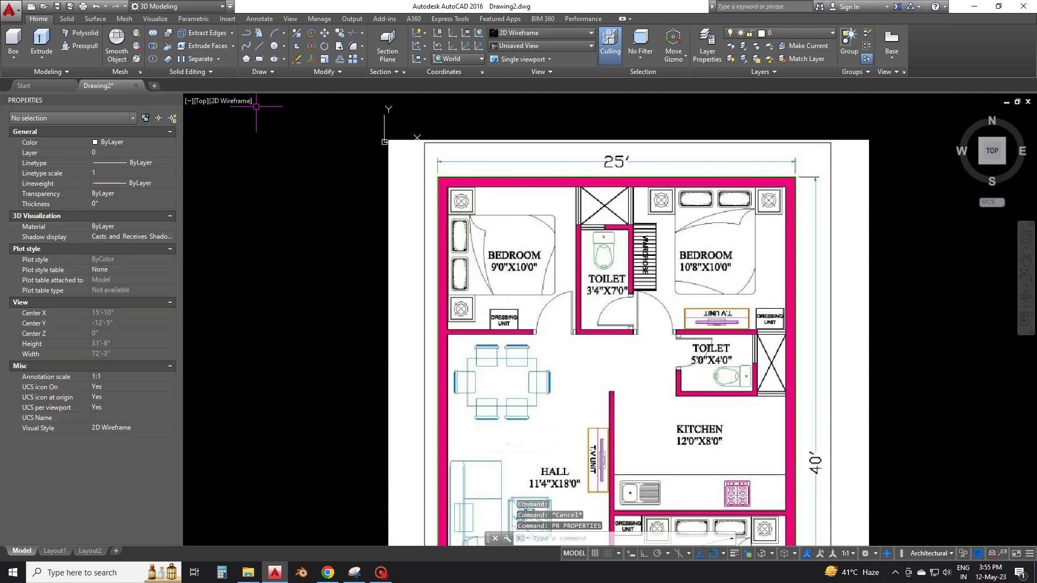
click(133, 142)
click(118, 191)
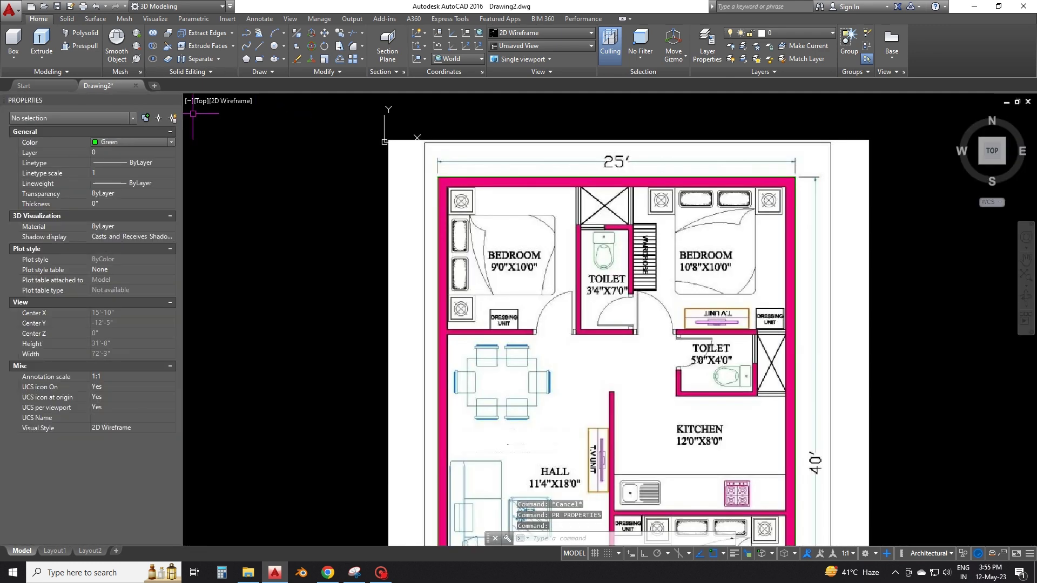
key(ctrl+1)
scroll(411, 216, down, 2)
Step: Offset the green outline 9 inches inward to form the inner face of the walls
scroll(411, 205, up, 2)
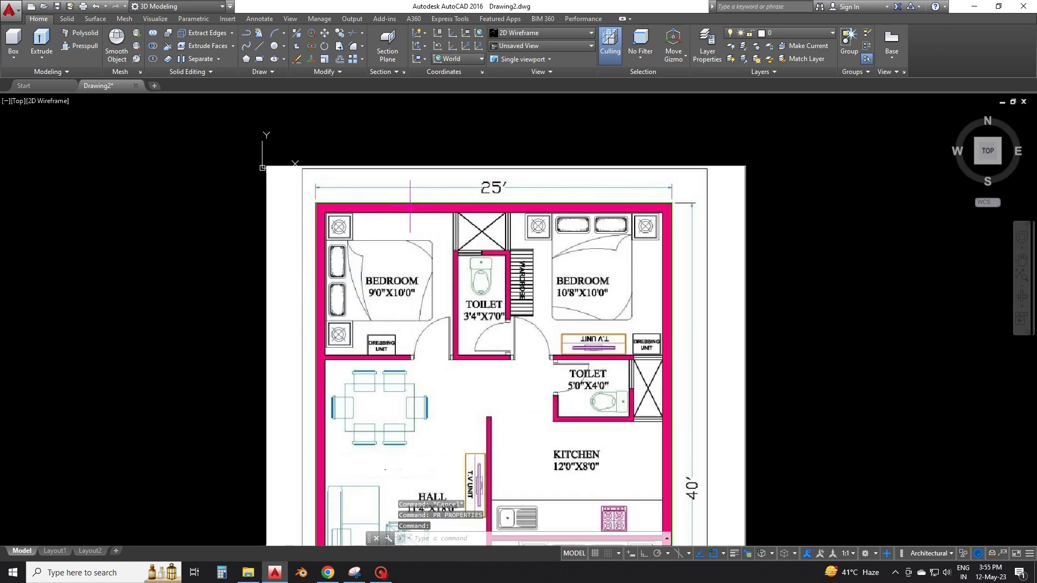
click(410, 200)
text(o)
key(Return)
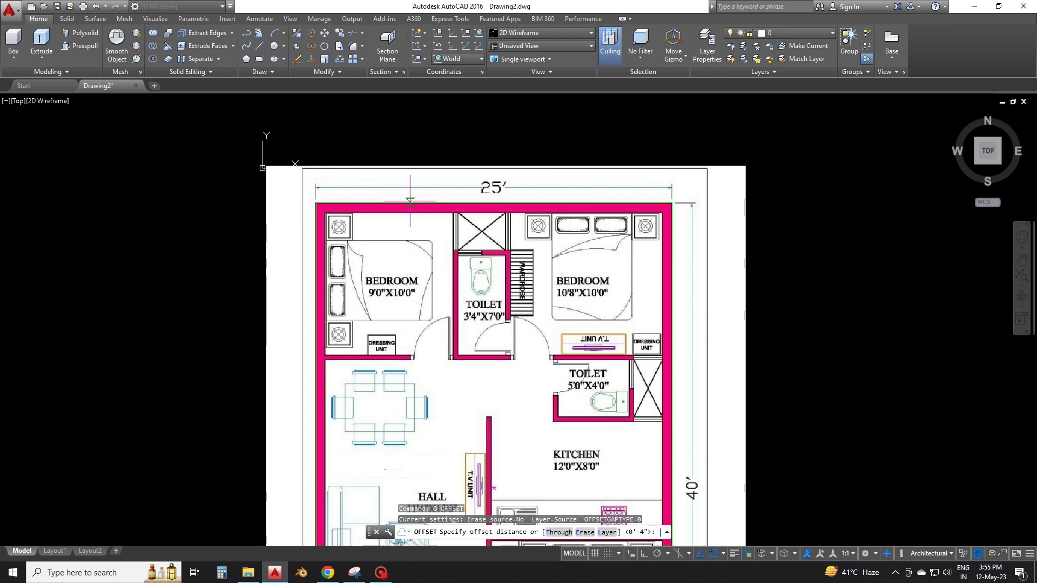
text(9)
key(Return)
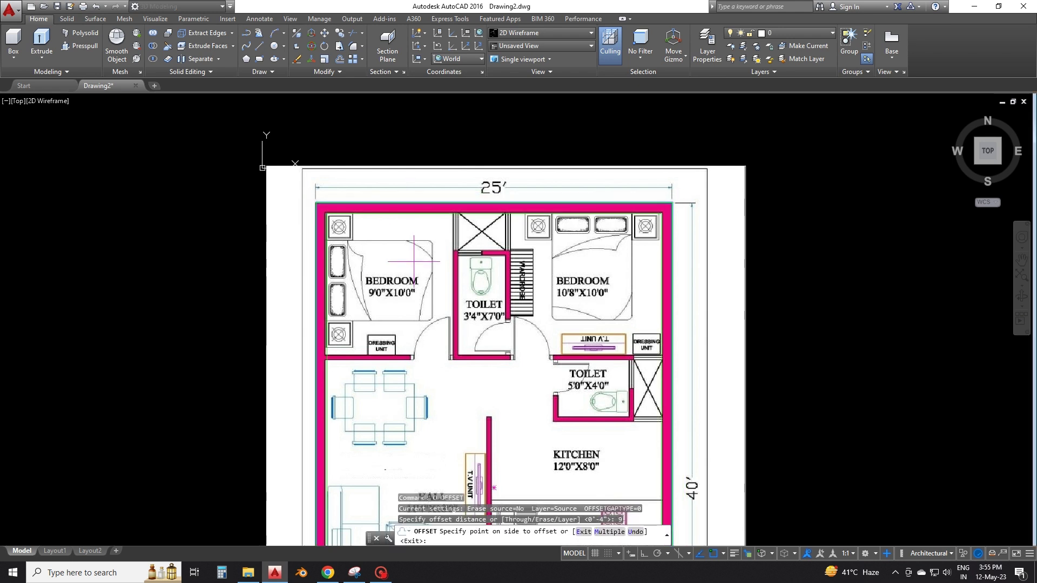
click(414, 261)
scroll(592, 189, up, 4)
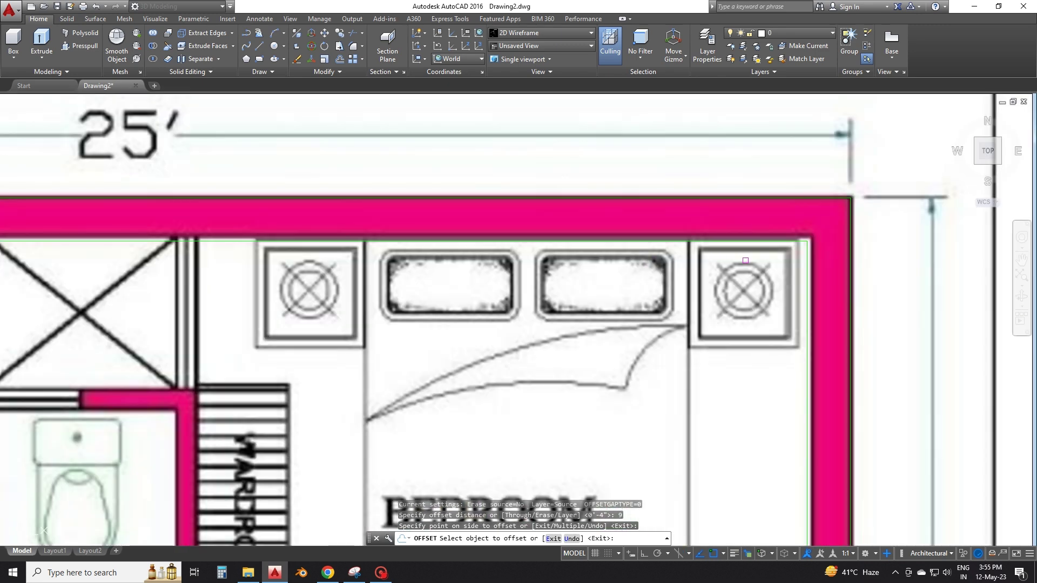
scroll(528, 192, down, 4)
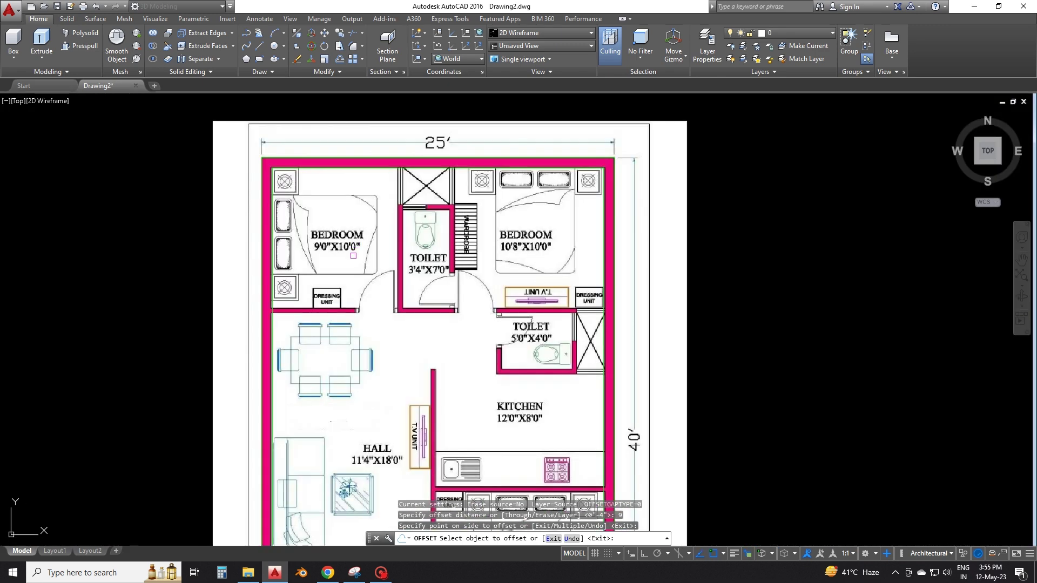
key(Escape)
middle_drag(334, 310, 349, 302)
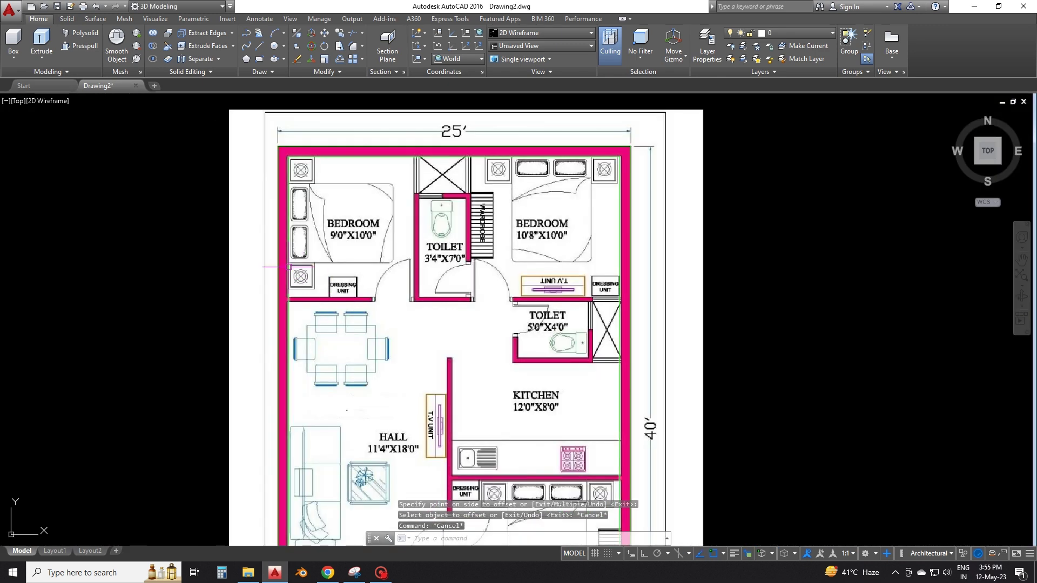
mouse_move(296, 275)
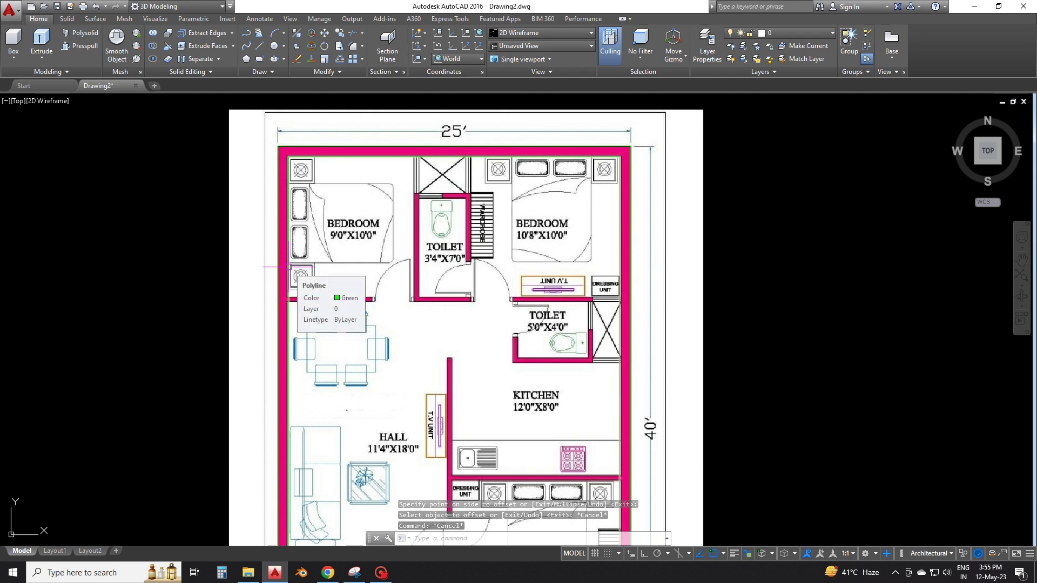
Step: Place a horizontal construction line through the top wall corner
text(xl)
key(Return)
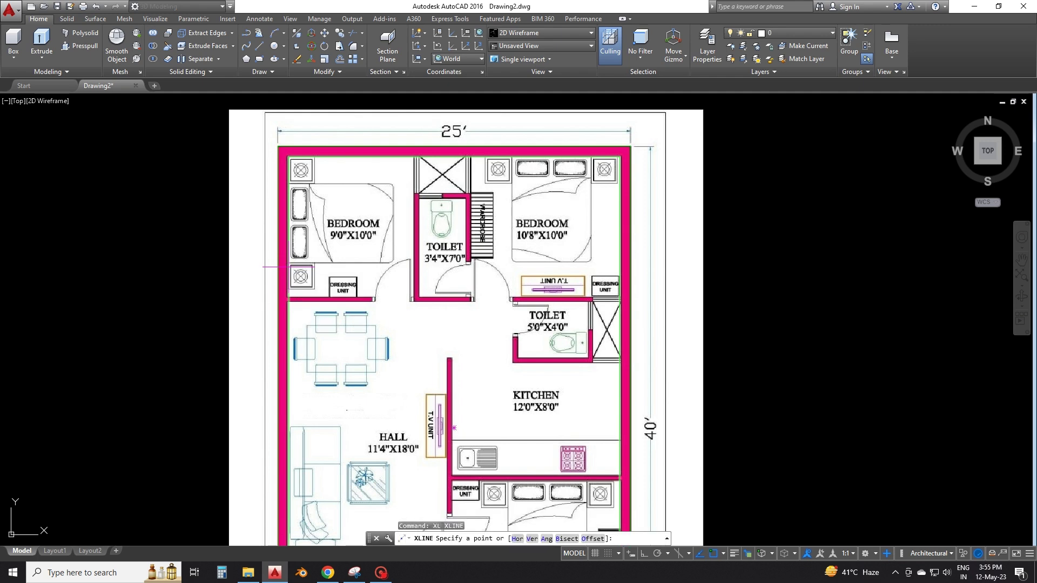
text(h)
key(Return)
scroll(281, 158, up, 4)
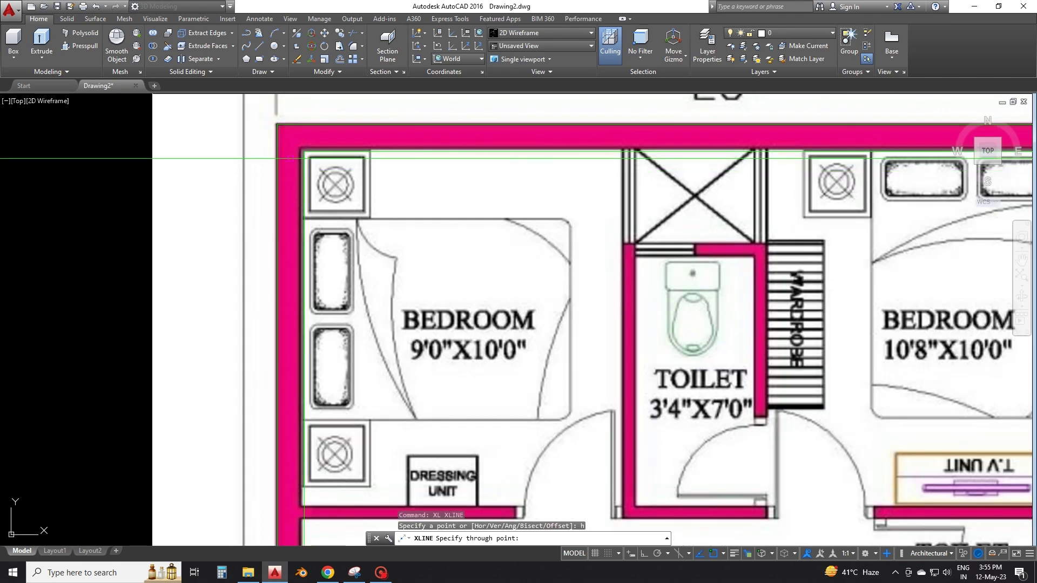
click(304, 151)
scroll(299, 184, down, 4)
key(Escape)
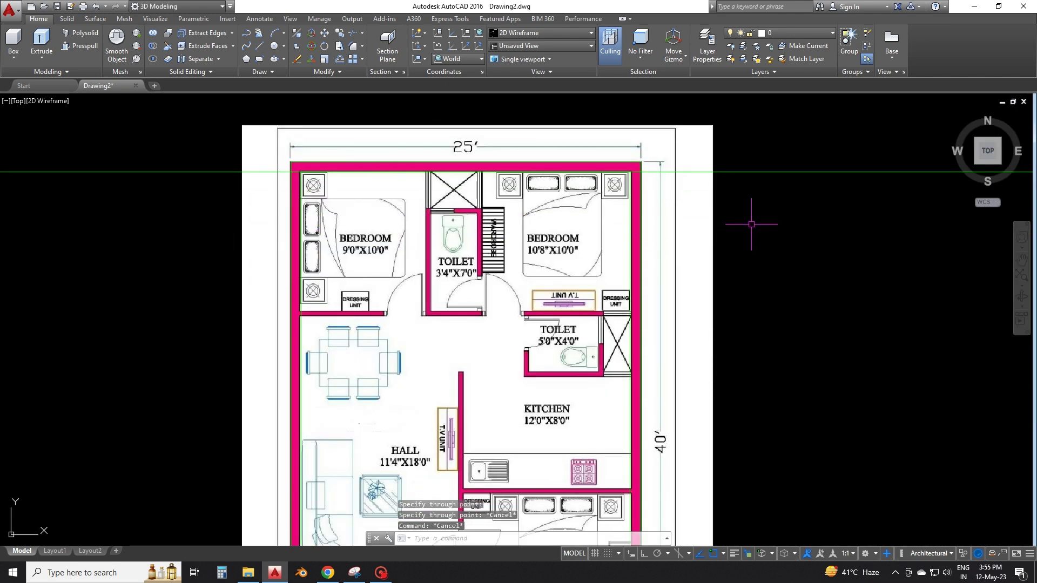
Step: Offset the top construction line 10' downward
text(o)
key(Return)
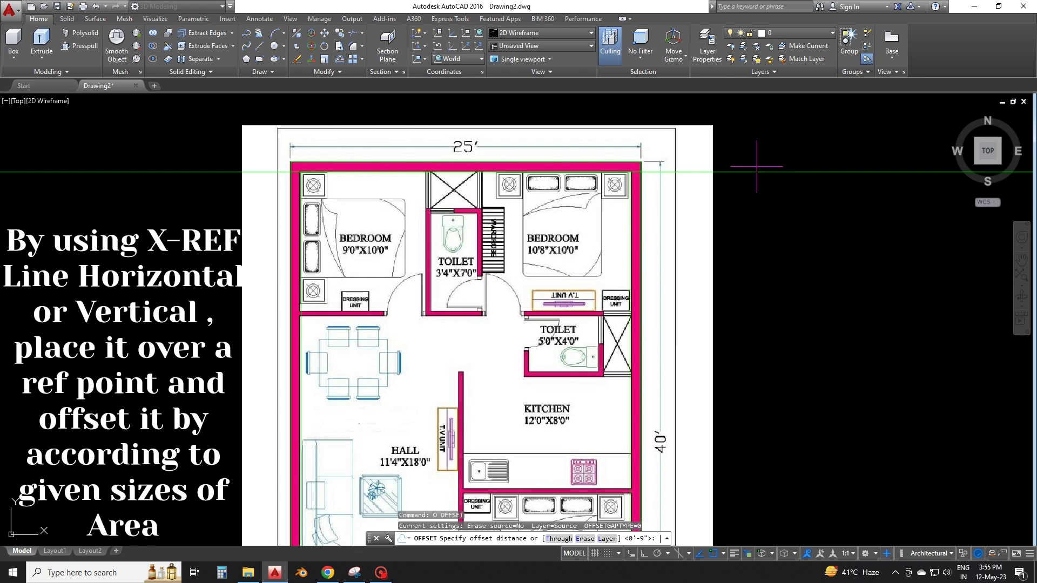
text(10)
key(Return)
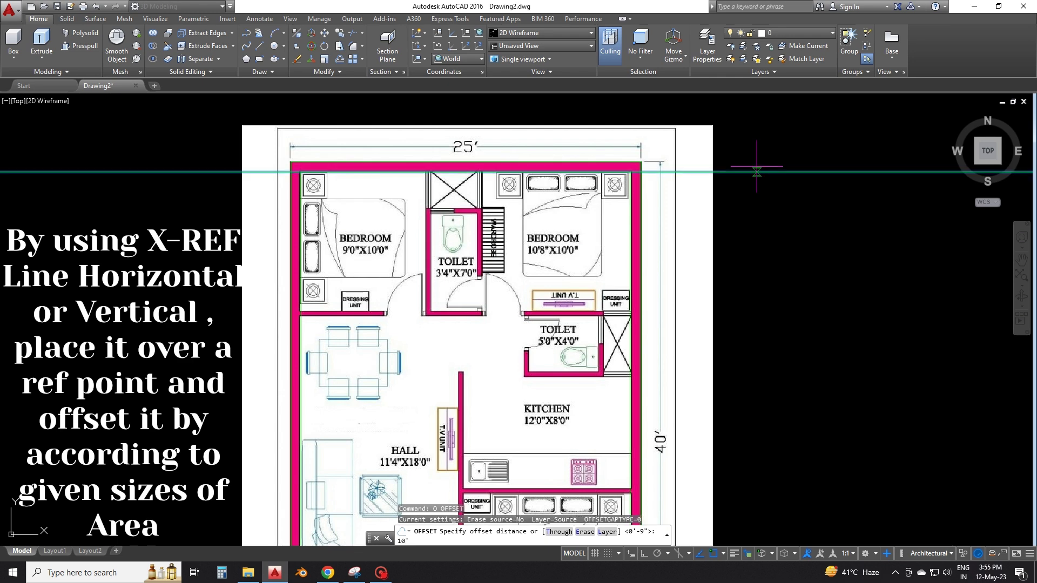
click(757, 171)
click(769, 254)
key(Escape)
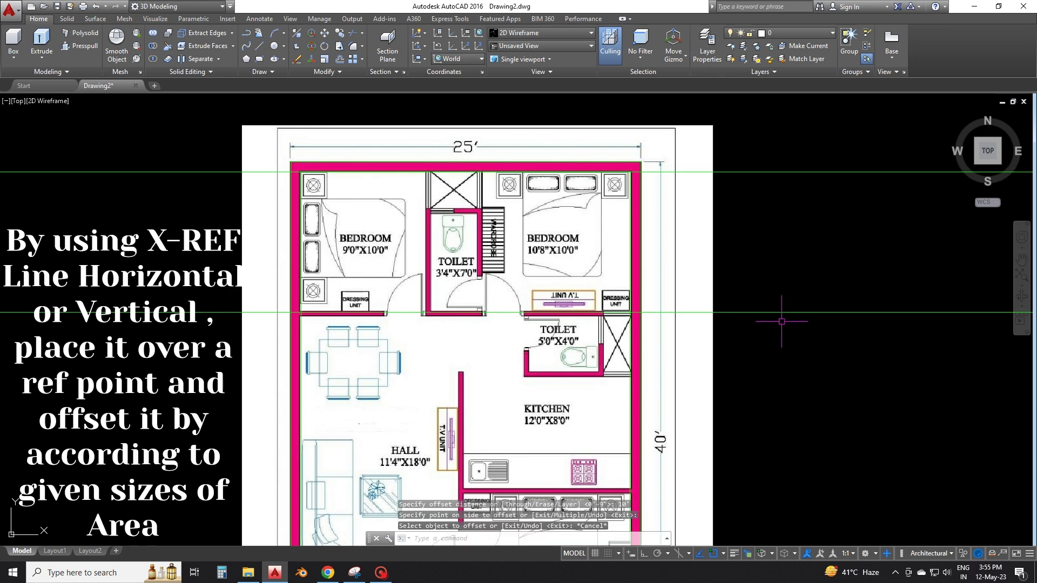
Step: Offset the lower construction line another 4" downward
click(786, 313)
key(Return)
text(4)
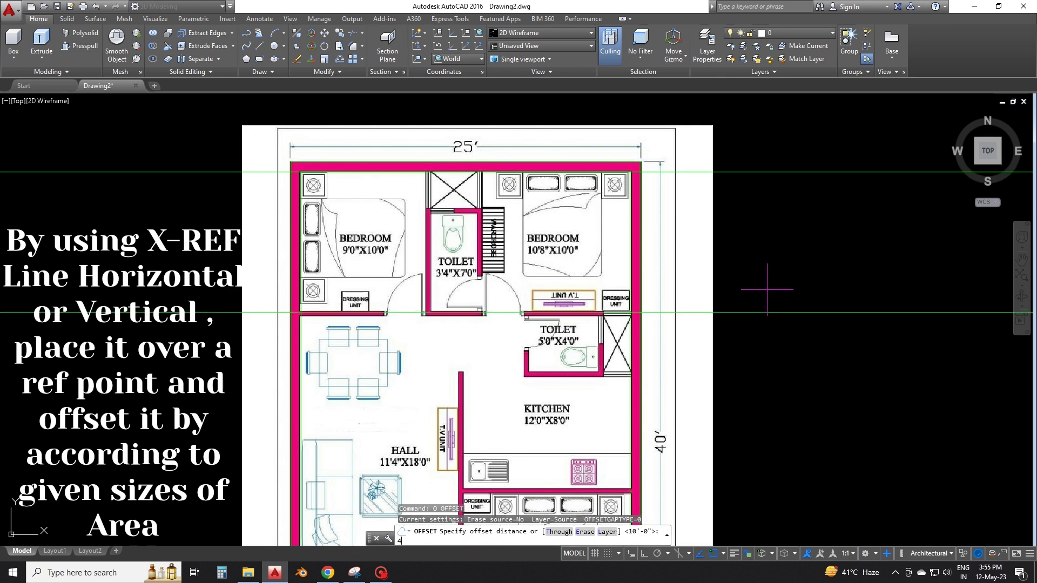
key(Return)
click(787, 352)
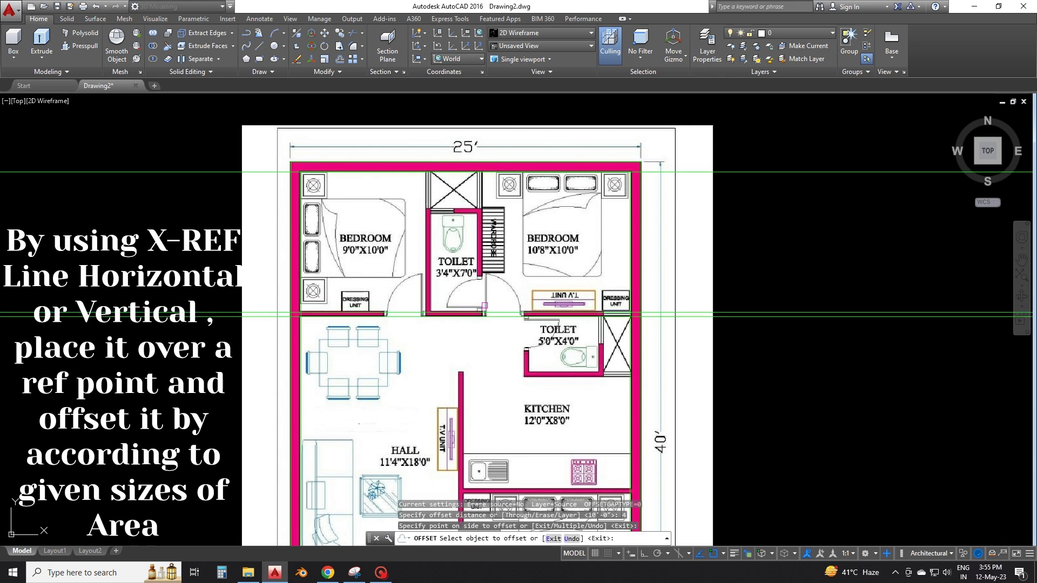
scroll(468, 350, up, 3)
scroll(468, 351, up, 5)
scroll(468, 351, down, 5)
key(Escape)
scroll(469, 351, down, 3)
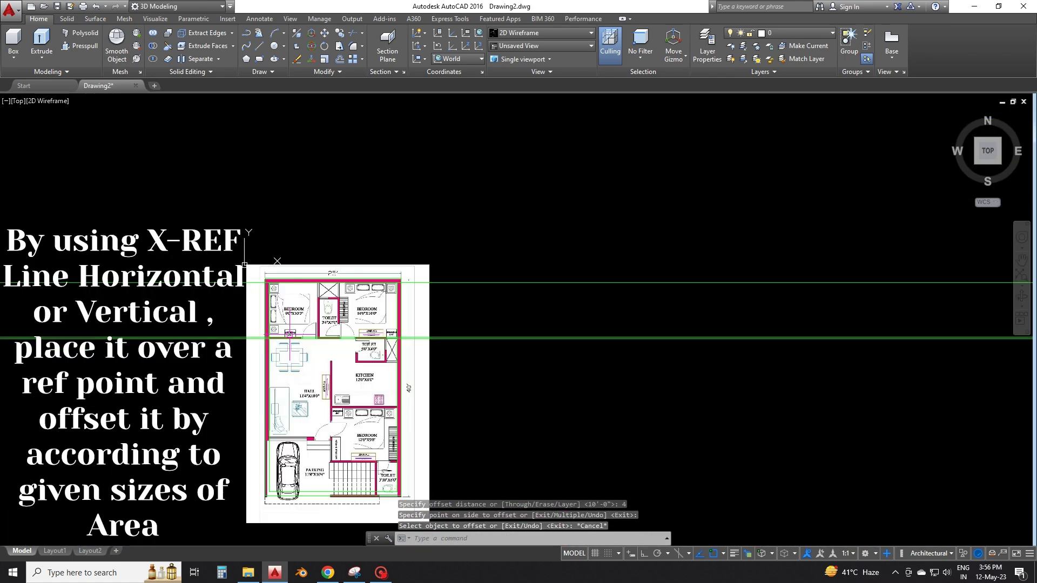
key(Escape)
Step: Draw a vertical construction line at the plan's left wall corner
text(l)
key(Return)
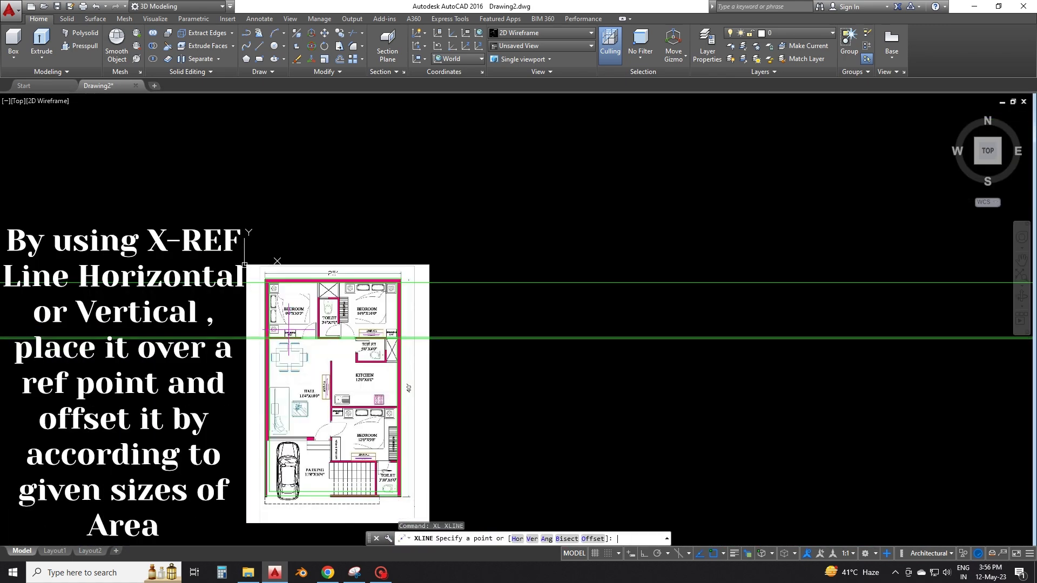
text(v)
key(Return)
scroll(279, 282, up, 5)
scroll(279, 282, up, 3)
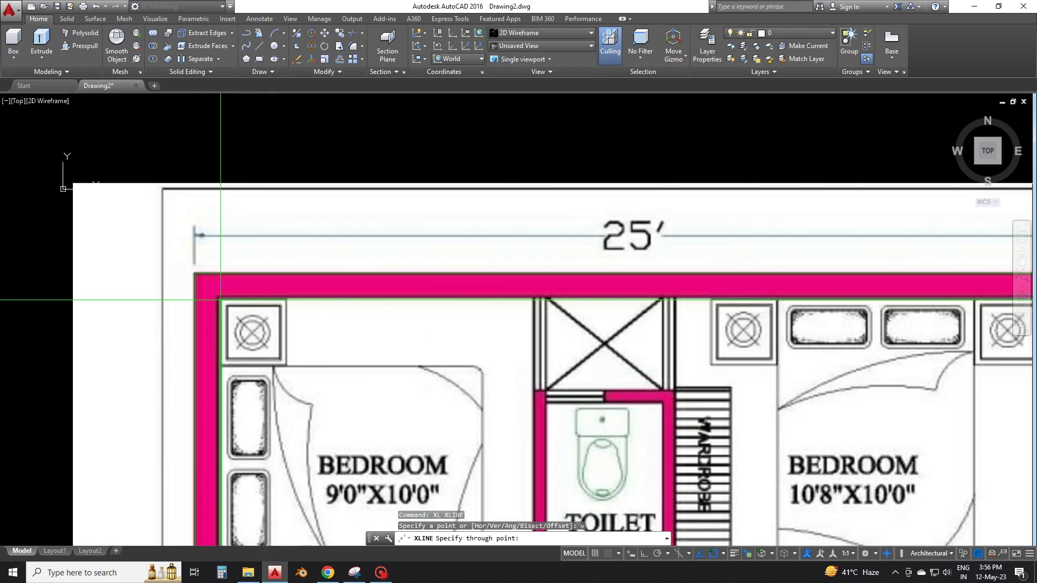
click(222, 300)
scroll(224, 185, down, 5)
Step: Offset the vertical line 9 inches and select another vertical construction line
text(o)
key(Return)
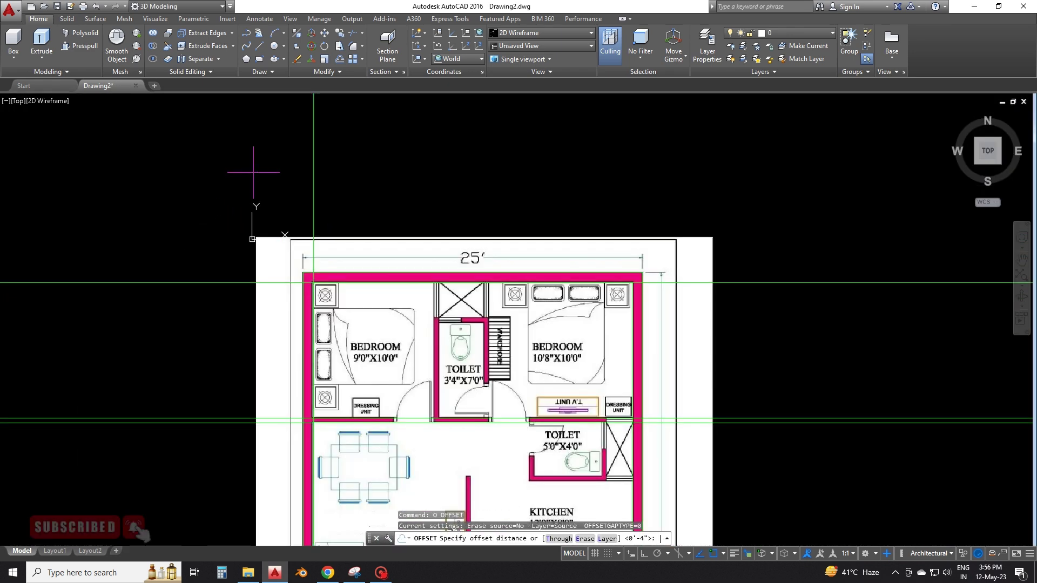
text(9)
key(Return)
click(289, 144)
key(Escape)
scroll(305, 292, up, 2)
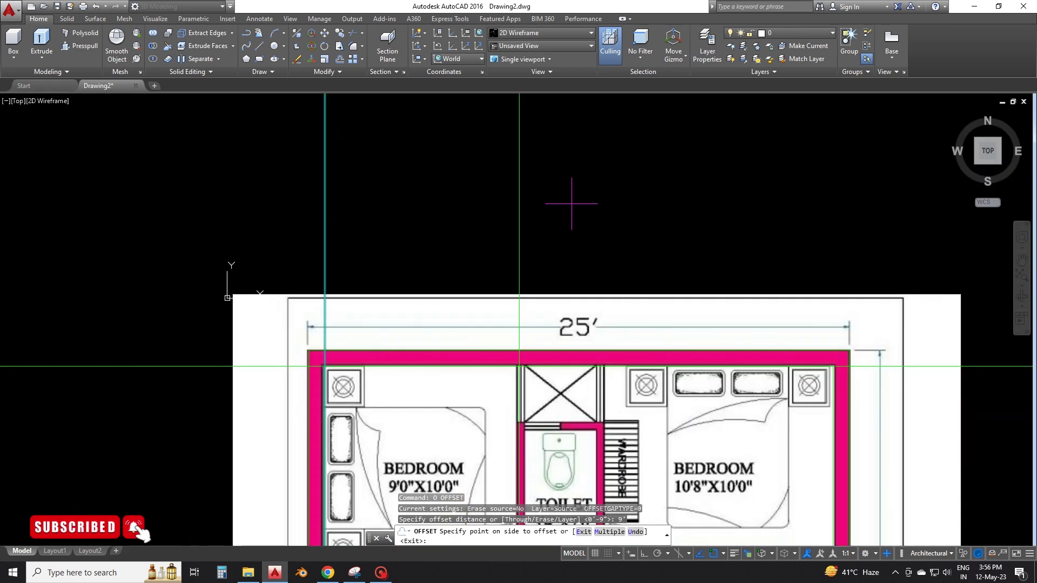
click(569, 204)
click(475, 117)
Step: Offset the wall line 3'4", then add a 4" wall-thickness offset
text(o)
key(Return)
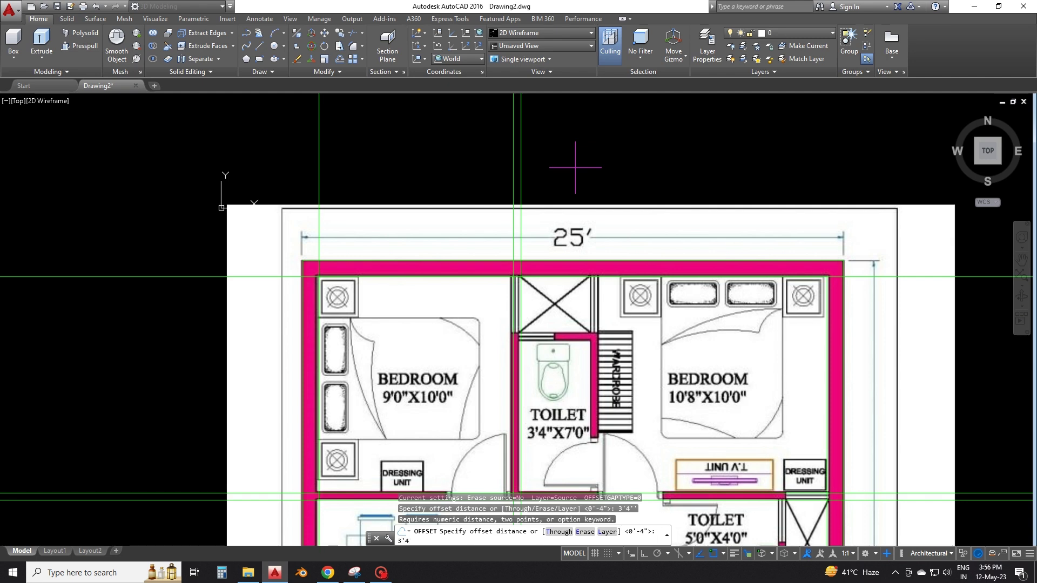
key(Return)
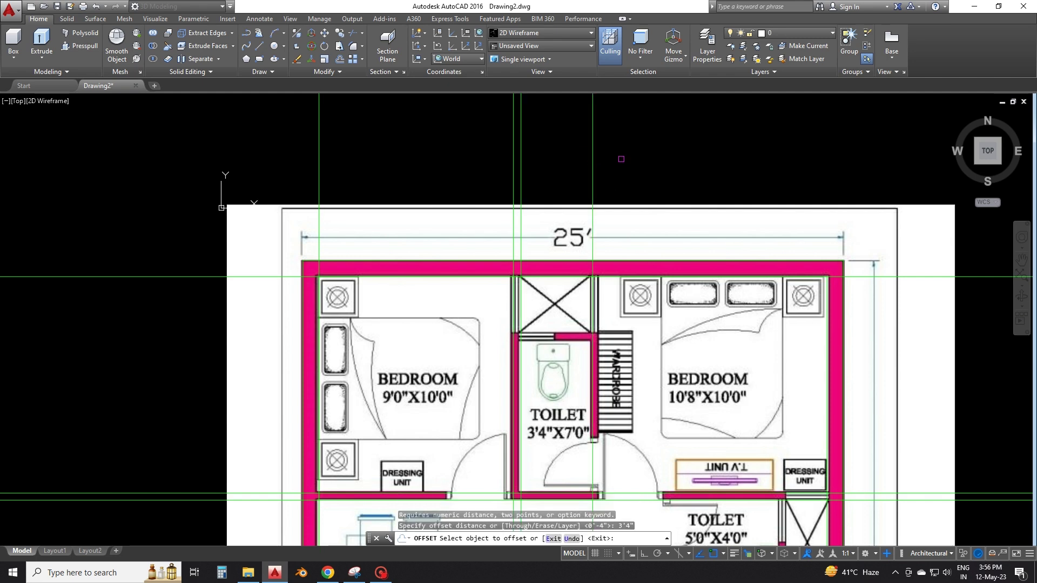
key(Return)
text(4)
key(Return)
scroll(547, 314, down, 5)
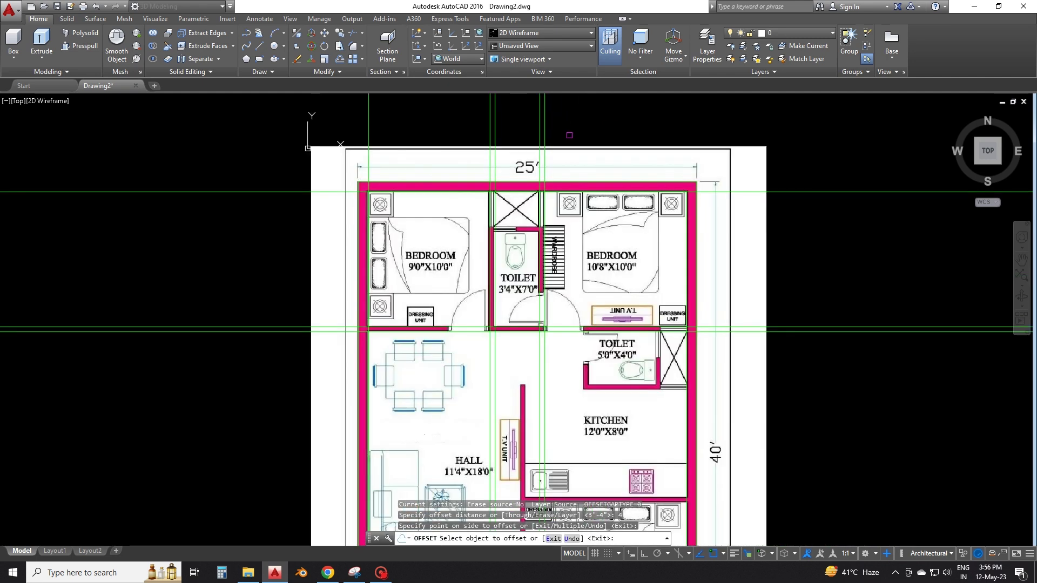
scroll(547, 326, up, 8)
scroll(544, 295, down, 6)
scroll(806, 294, up, 1)
key(Escape)
Step: Adjust the view and offset another line 4 inches
scroll(742, 281, up, 1)
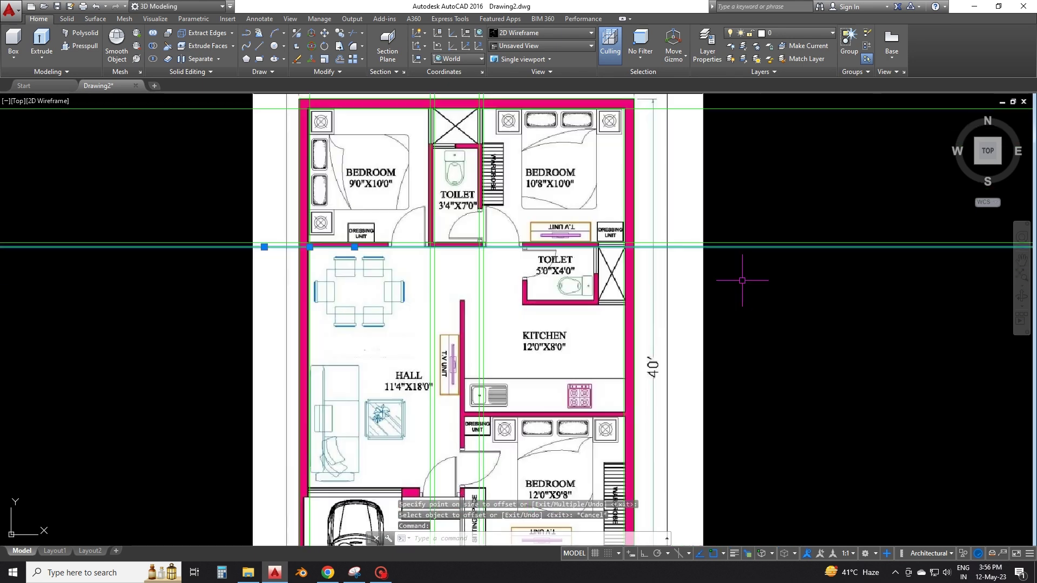
scroll(742, 281, up, 2)
text(4)
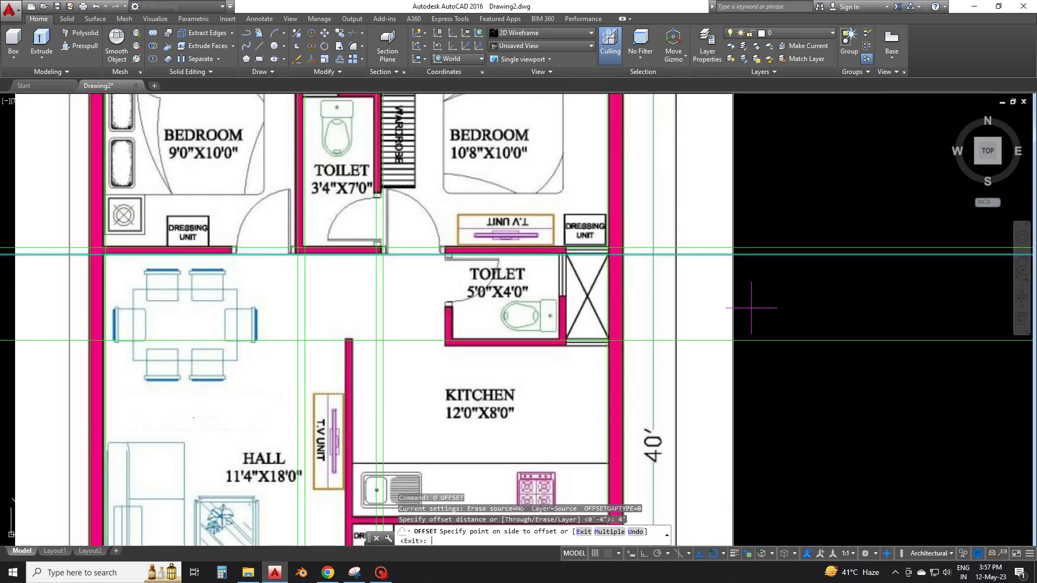
text(p)
key(Return)
key(Escape)
text(o)
key(Return)
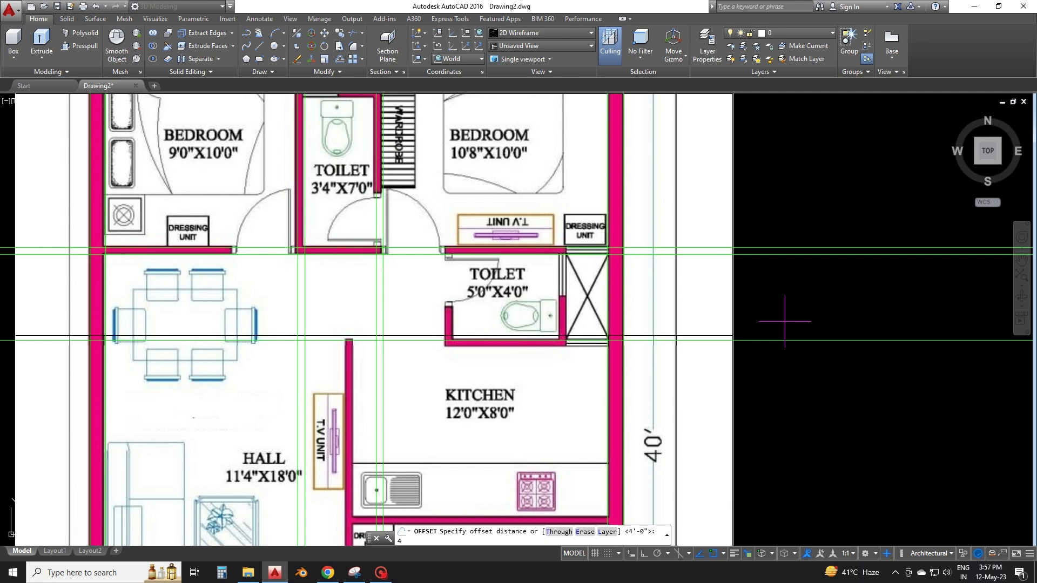
key(Return)
click(785, 336)
Step: Draw a vertical line along the small toilet's side wall
key(Escape)
middle_drag(448, 291, 528, 326)
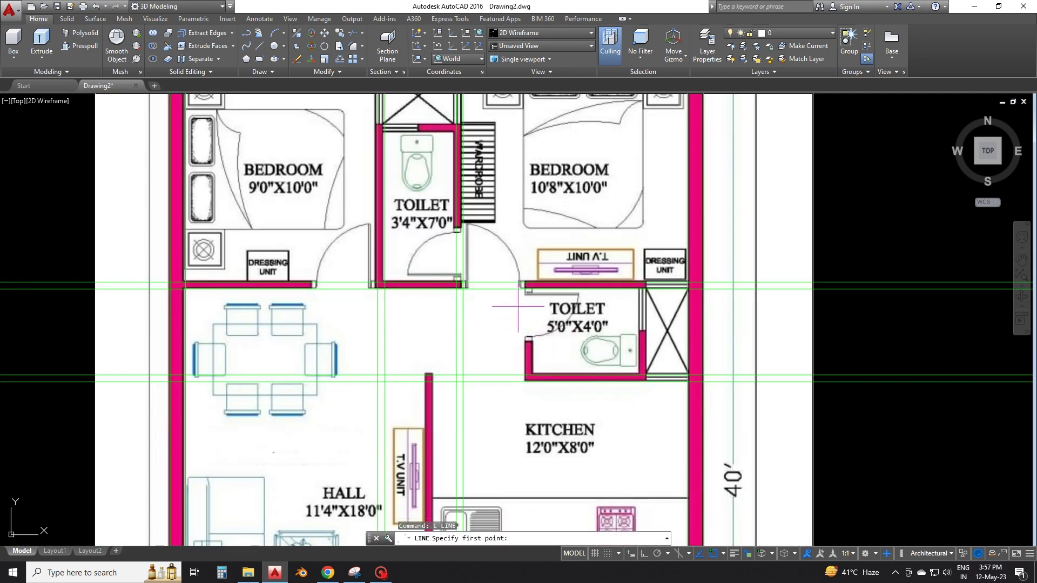
scroll(518, 306, up, 3)
click(533, 182)
click(532, 398)
key(Escape)
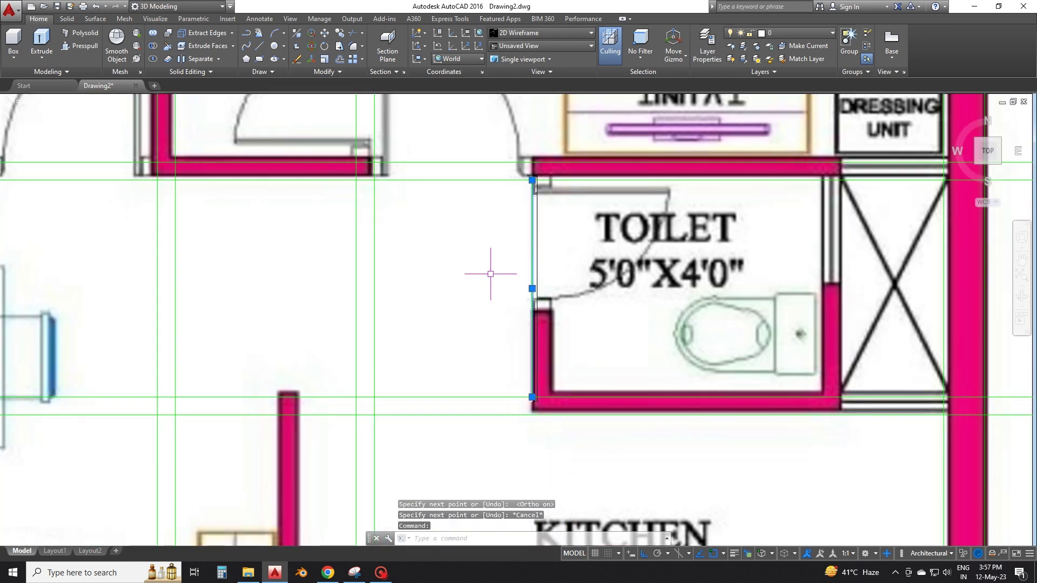
text(4)
Step: Offset the toilet wall line 4" to the right and 5' further over
click(572, 300)
key(Escape)
click(819, 267)
key(Escape)
click(820, 268)
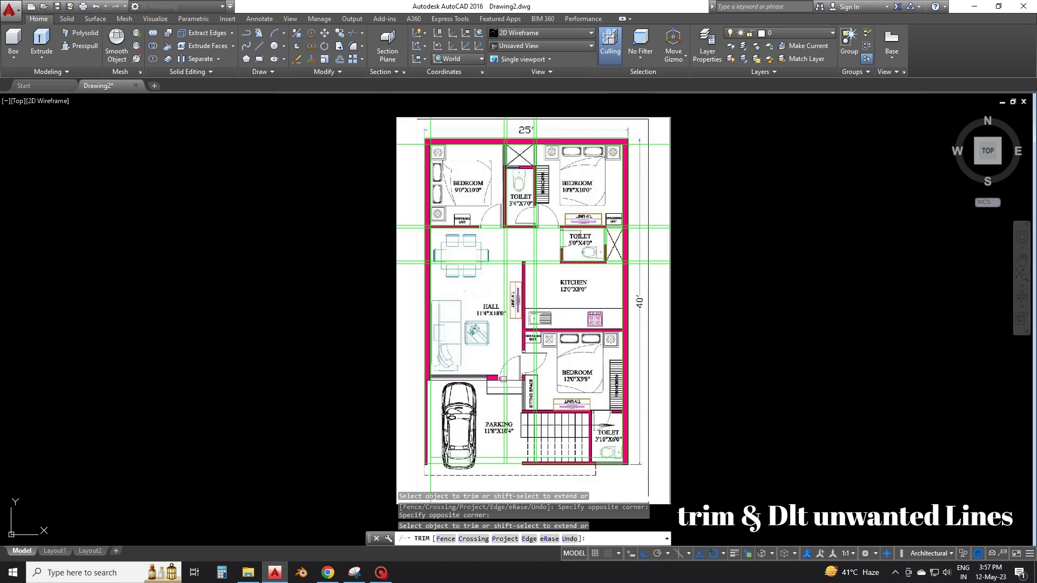
Step: Pan and zoom to bring the green wall lines into view
scroll(516, 182, up, 3)
middle_drag(517, 182, 590, 189)
scroll(339, 157, up, 5)
middle_drag(338, 157, 357, 306)
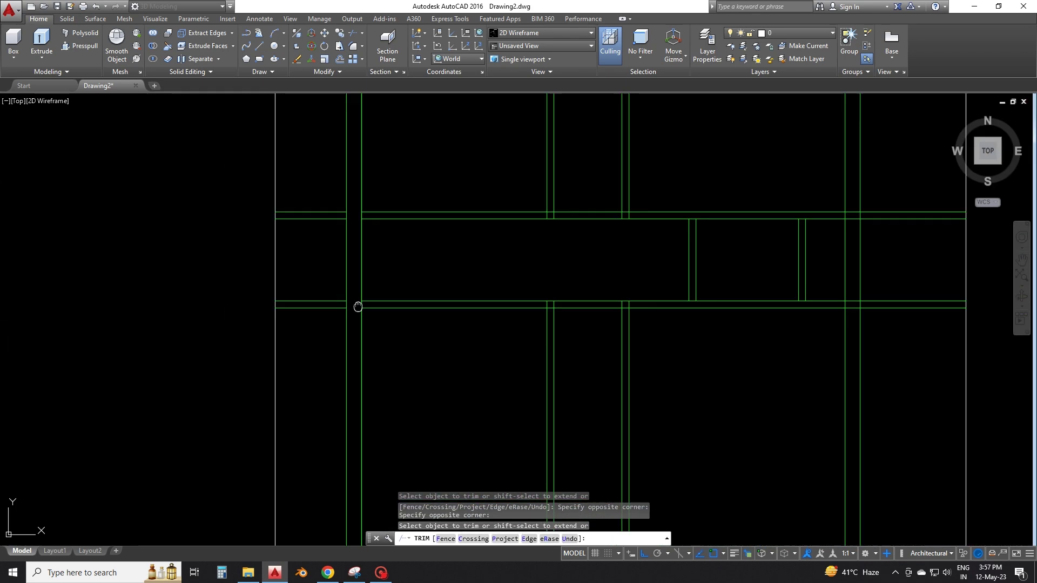
scroll(357, 306, down, 5)
scroll(486, 324, up, 2)
scroll(625, 371, up, 3)
scroll(557, 271, up, 3)
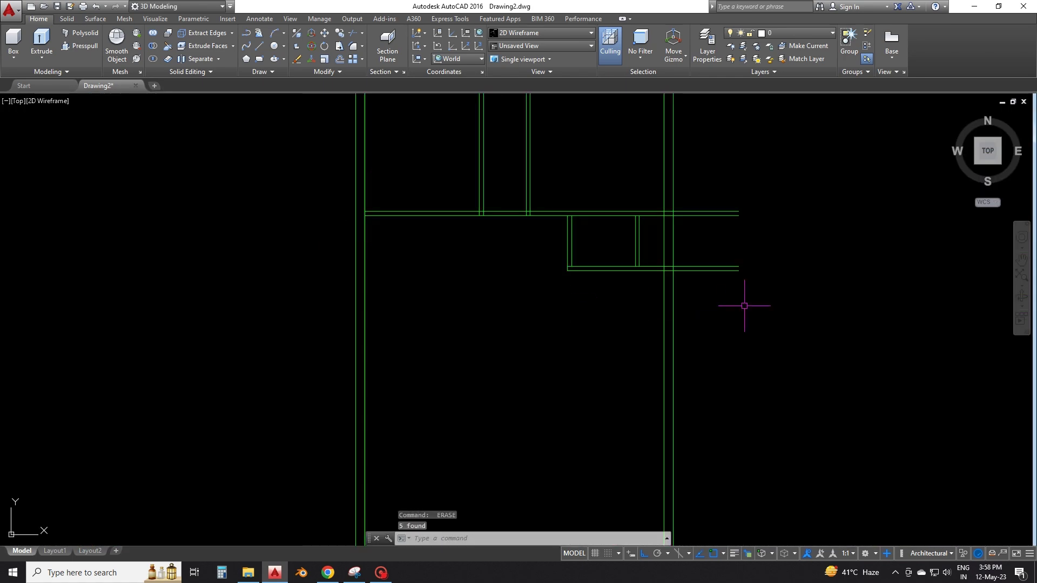
Step: Undo the accidental erase of the reference image, then view the kitchen and hall
text(u)
key(Return)
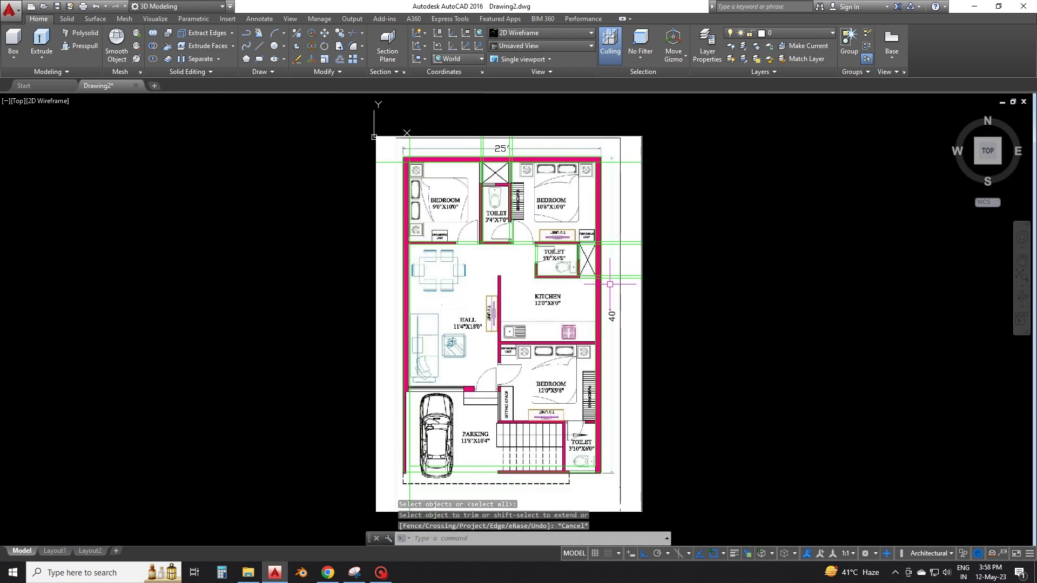
key(Escape)
scroll(610, 284, up, 4)
middle_drag(565, 379, 626, 306)
text(XL)
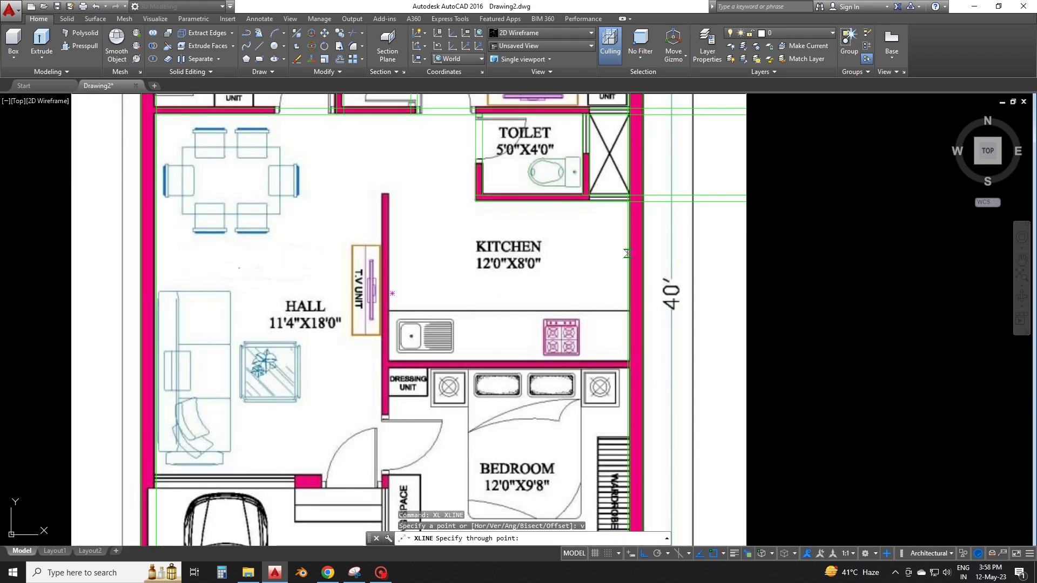
Step: Begin an offset with distance 18, then cancel it
key(Escape)
scroll(626, 253, down, 2)
scroll(638, 182, down, 2)
scroll(658, 396, up, 3)
text(o)
key(Return)
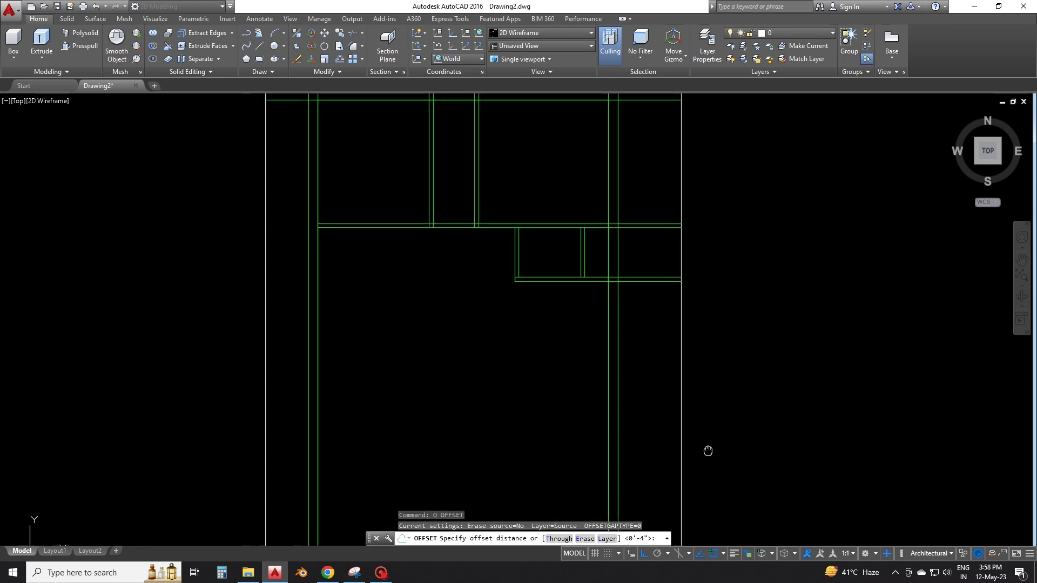
text(18)
key(Return)
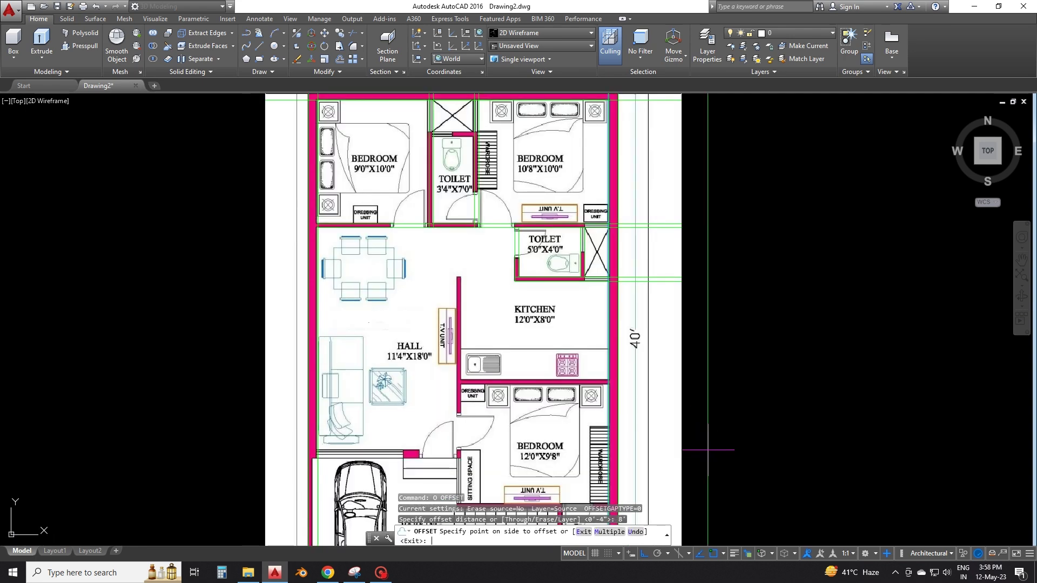
key(Escape)
Step: Offset the horizontal wall line by 12 to mark the kitchen's bottom wall
text(o)
key(Return)
text(12)
key(Return)
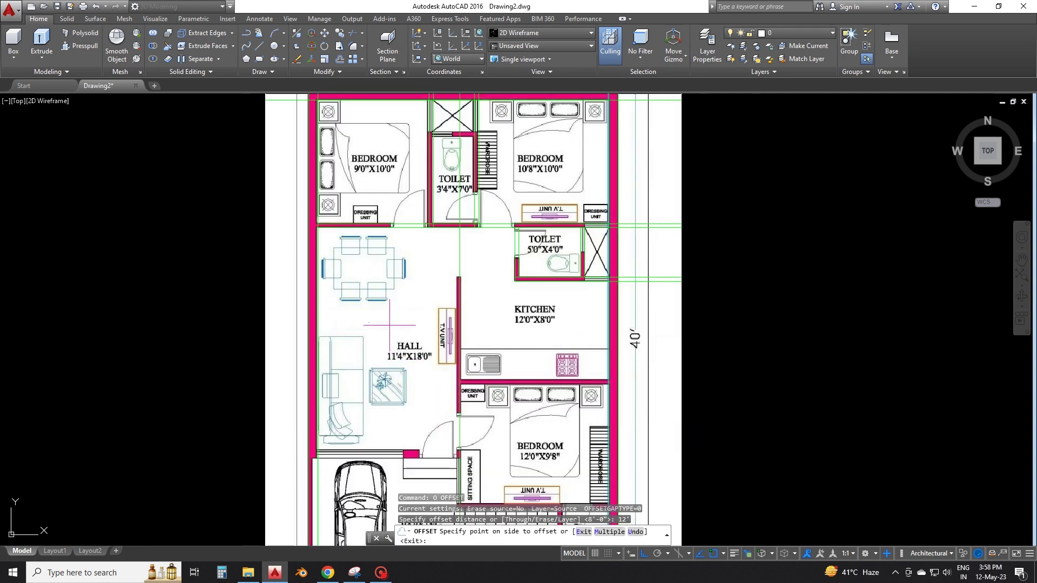
click(458, 324)
click(454, 265)
key(Escape)
Step: Offset the horizontal line beside the toilet toward the lower rooms
text(o)
middle_drag(643, 281, 639, 260)
click(639, 260)
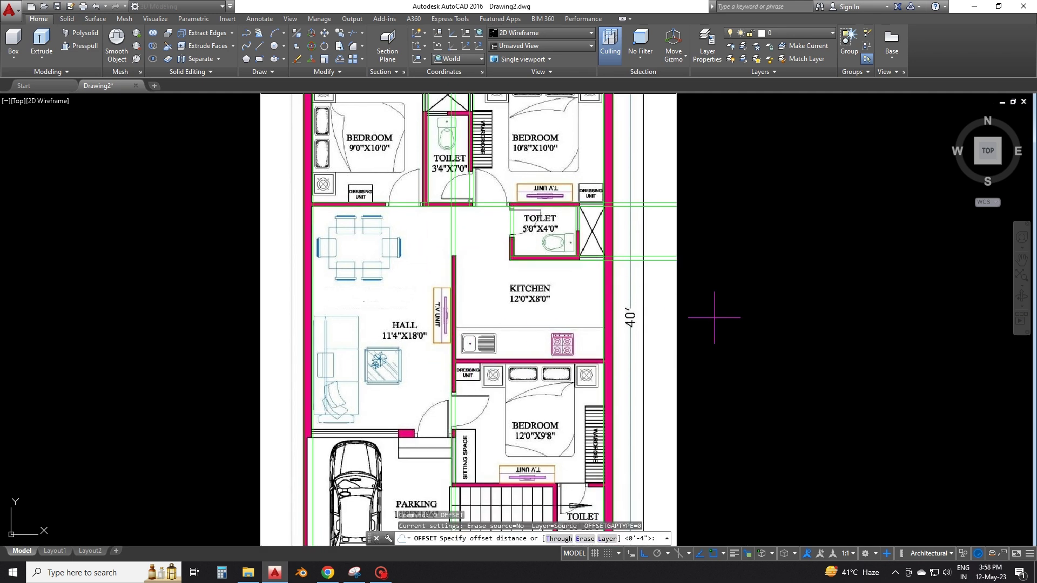
click(748, 360)
key(Escape)
middle_drag(653, 370, 670, 305)
click(669, 305)
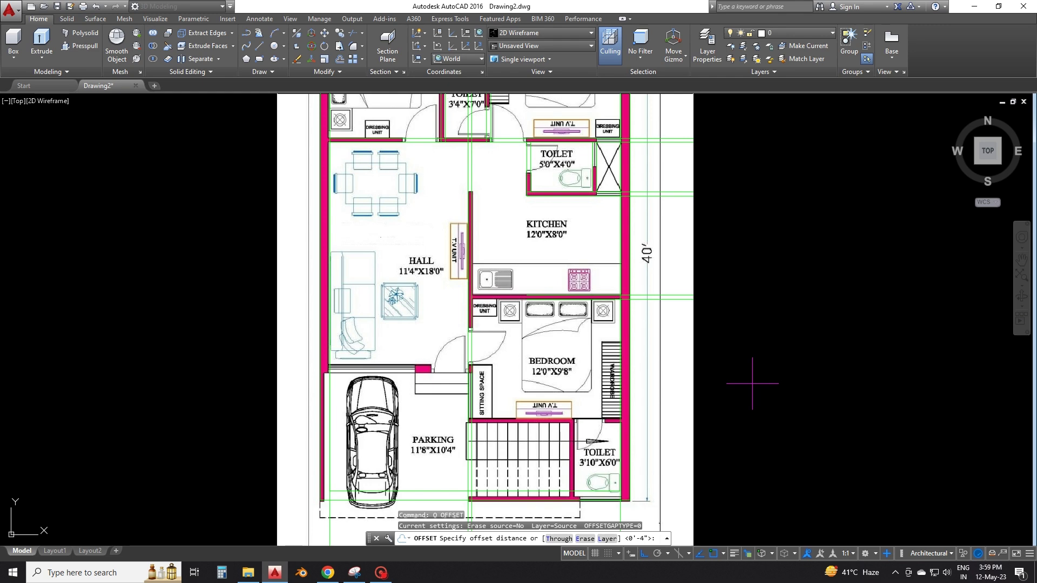
Step: Restart the offset using a 12' distance
key(Escape)
text(')
key(Return)
key(Escape)
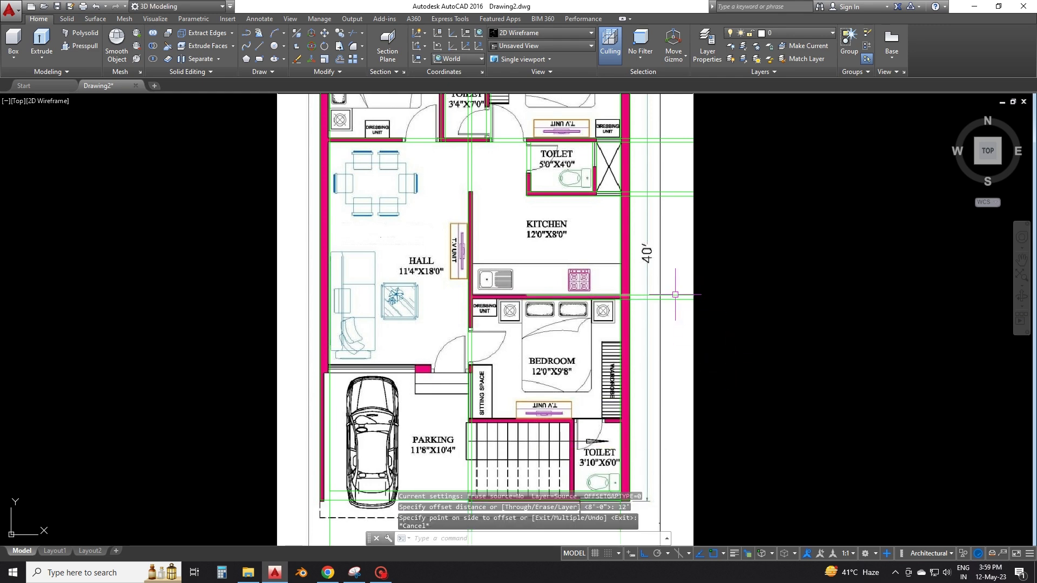
Step: Trim the crossing green lines near the toilet with TR
click(758, 382)
scroll(758, 383, up, 3)
text(tr)
key(Return)
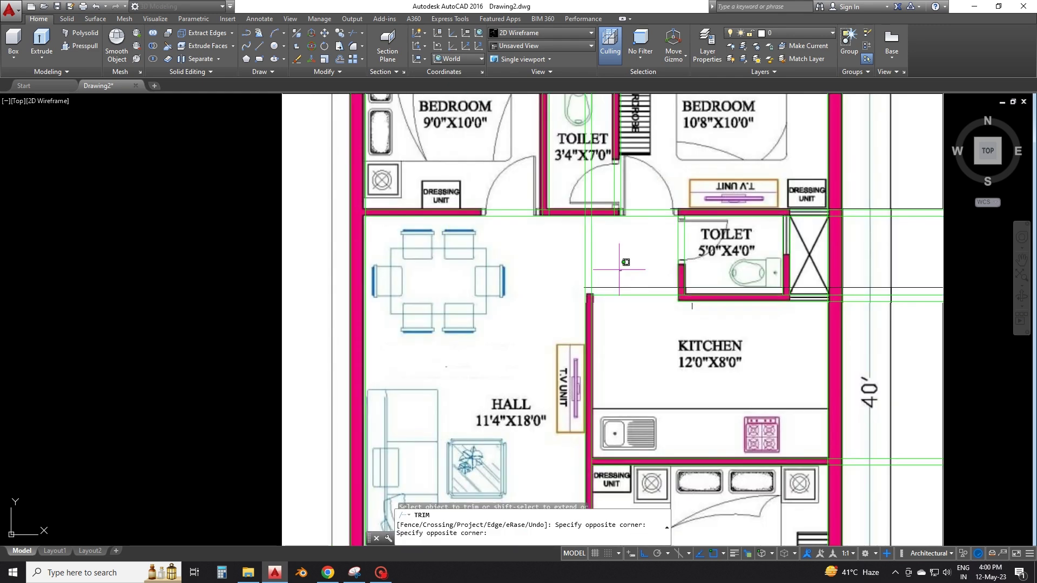
mouse_move(597, 493)
middle_down()
mouse_move(543, 304)
mouse_move(607, 366)
middle_up()
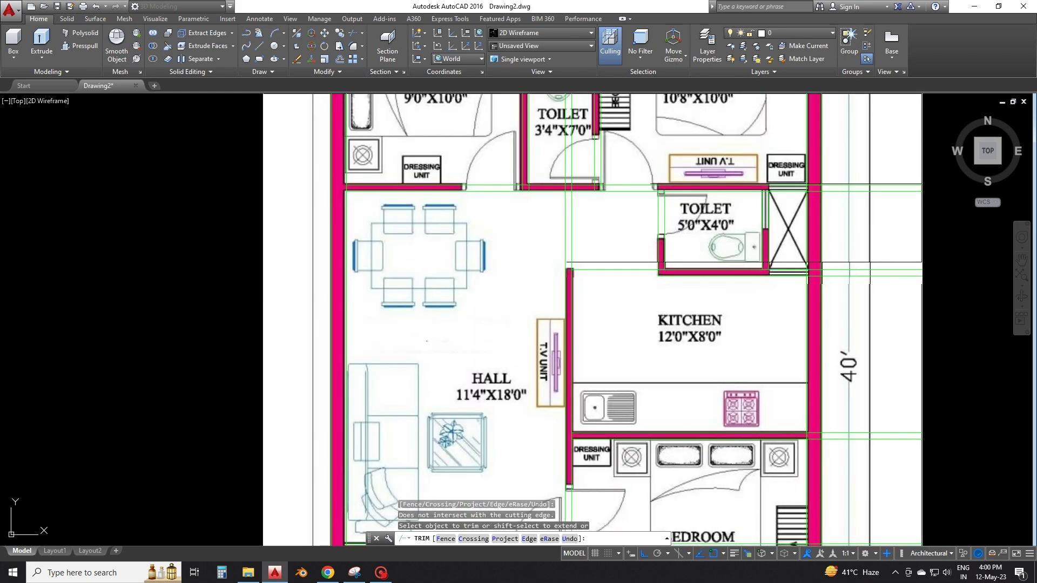
scroll(576, 263, down, 2)
key(Escape)
scroll(575, 263, up, 2)
Step: Erase two unwanted lines with E
text(e)
key(Return)
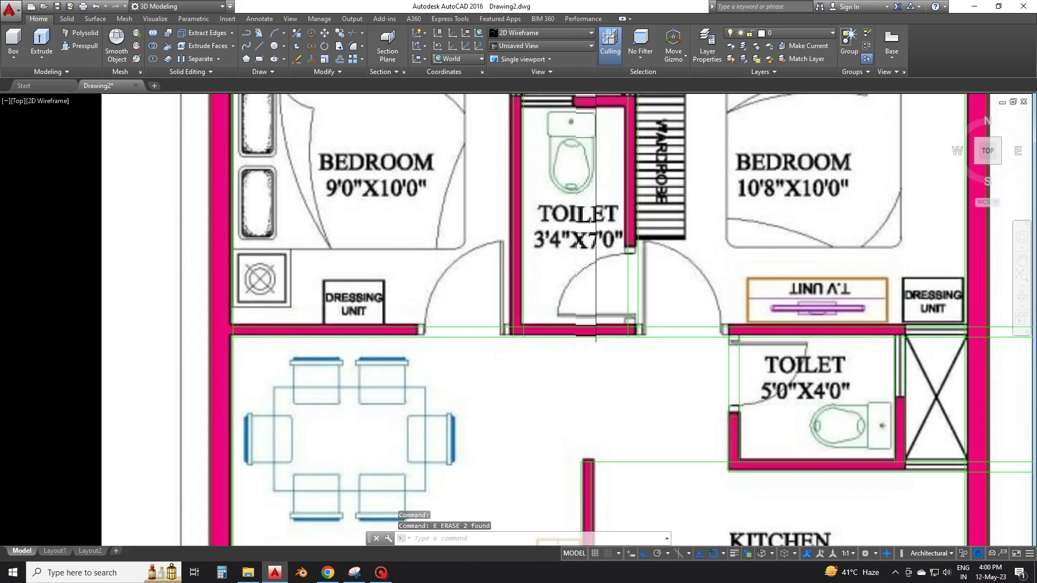
key(Escape)
key(Escape)
scroll(575, 263, down, 2)
scroll(525, 361, up, 3)
scroll(526, 361, up, 3)
scroll(543, 338, down, 3)
Step: Trim the excess line segments by crossing-selecting them, then bring the plan's bottom into view
text(tr)
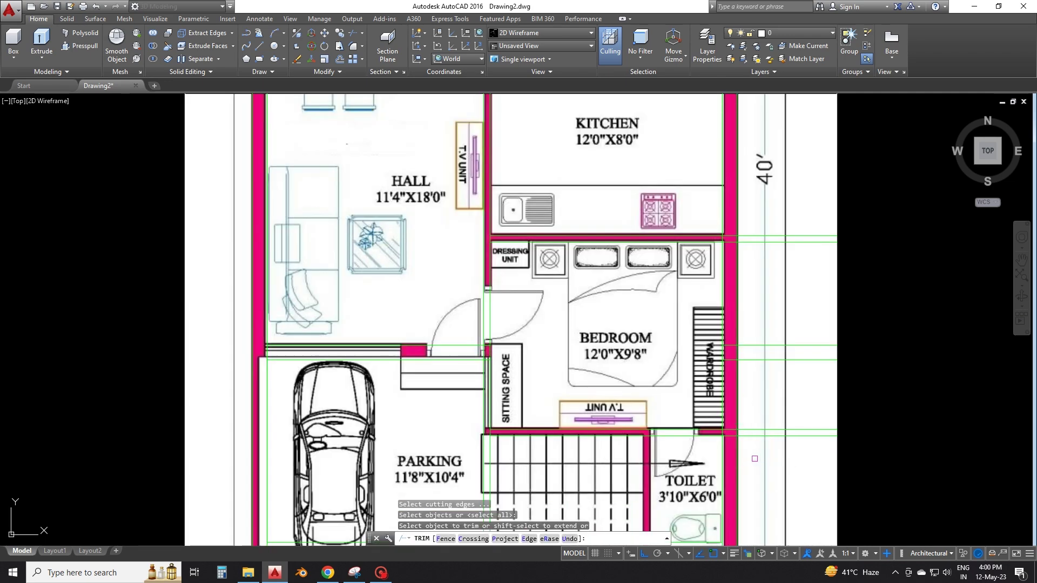
key(Return)
key(Return)
click(811, 322)
click(795, 251)
scroll(775, 274, down, 2)
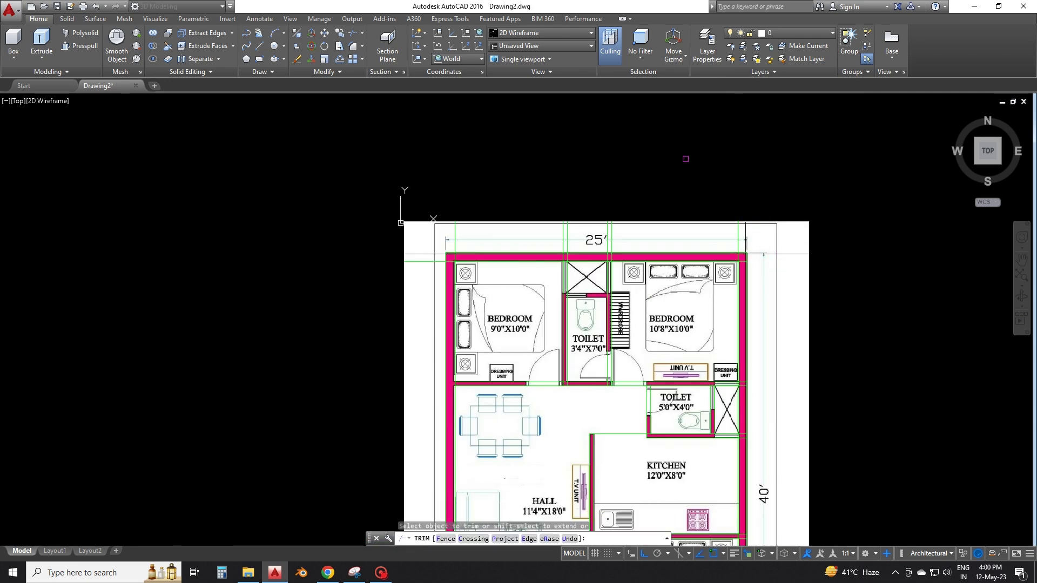
scroll(427, 243, up, 3)
scroll(427, 216, down, 5)
middle_drag(432, 172, 516, 248)
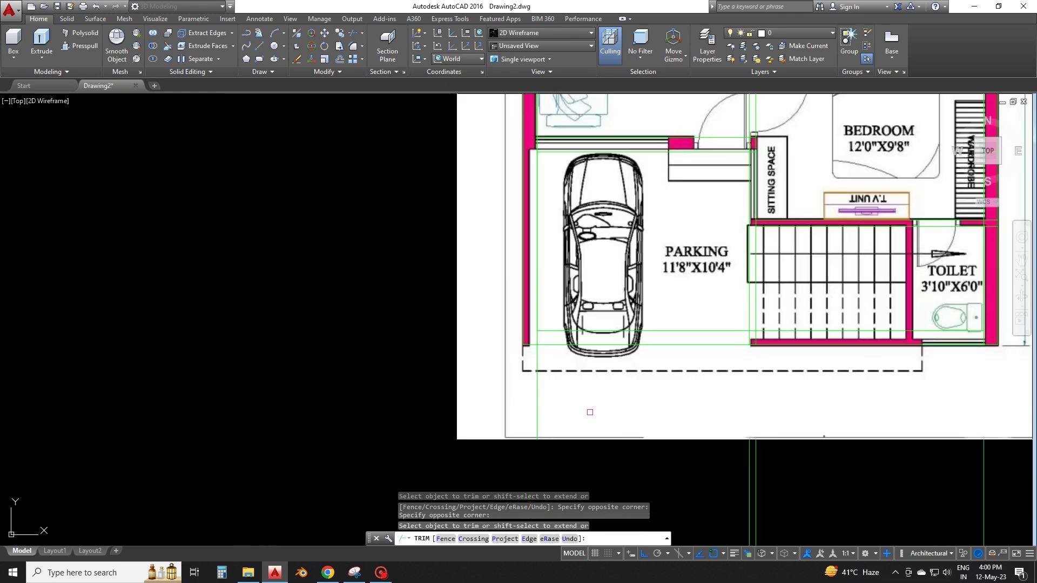
key(Escape)
Step: Window-select and erase the three stray lines below the plan
click(537, 423)
click(800, 459)
text(e)
key(Return)
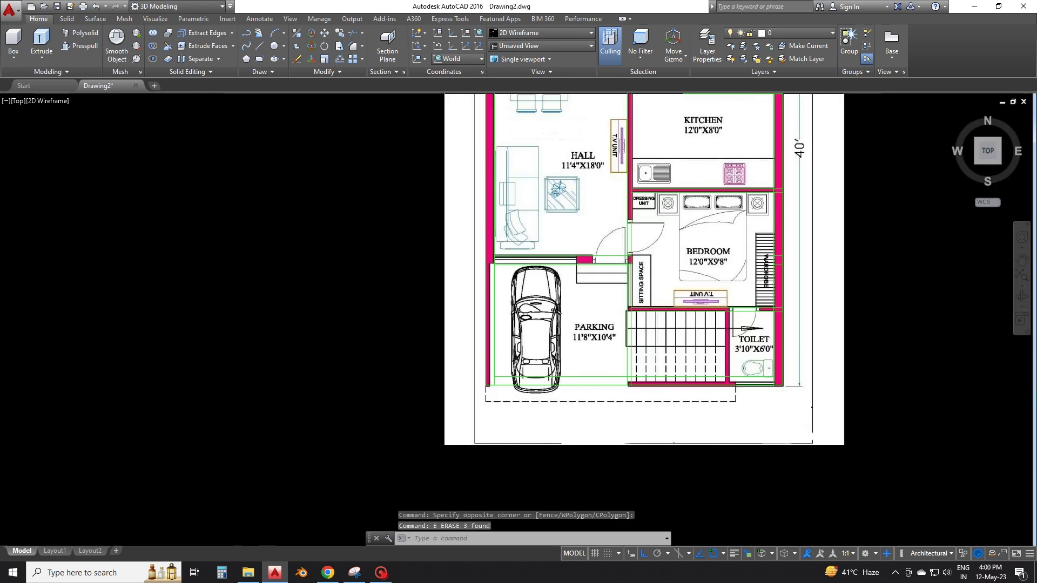
scroll(525, 324, up, 3)
scroll(525, 324, down, 2)
scroll(594, 378, up, 2)
Step: Select the parking's bottom line and try stretching it by its midpoint grip, then cancel
click(702, 421)
click(617, 421)
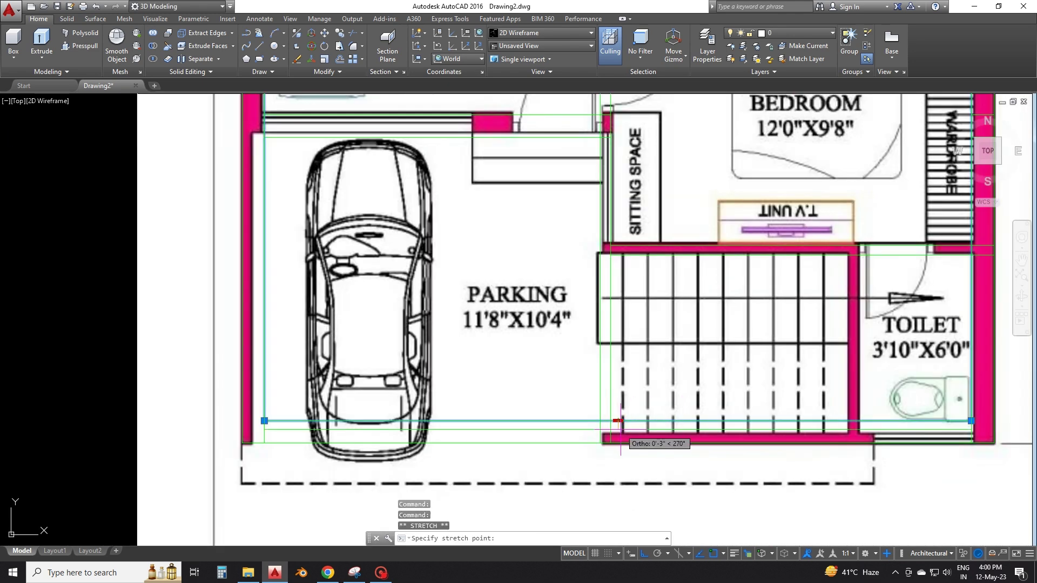
text(4.5)
key(Escape)
key(Escape)
key(Escape)
scroll(540, 325, up, 1)
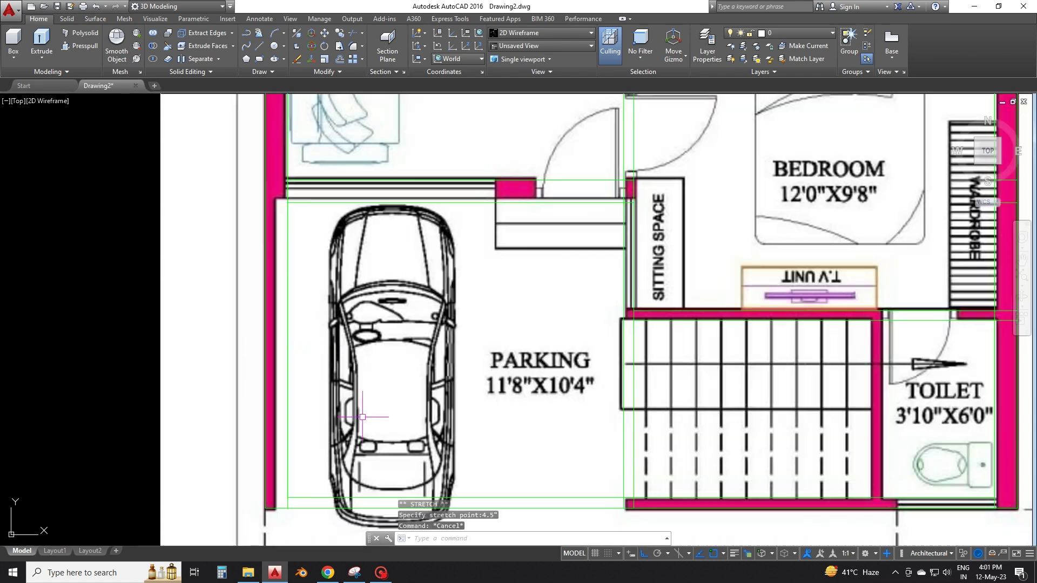
scroll(405, 356, up, 5)
Step: Trim the leftover lines around the parking corner
text(tr)
key(Return)
key(Escape)
middle_drag(415, 402, 419, 349)
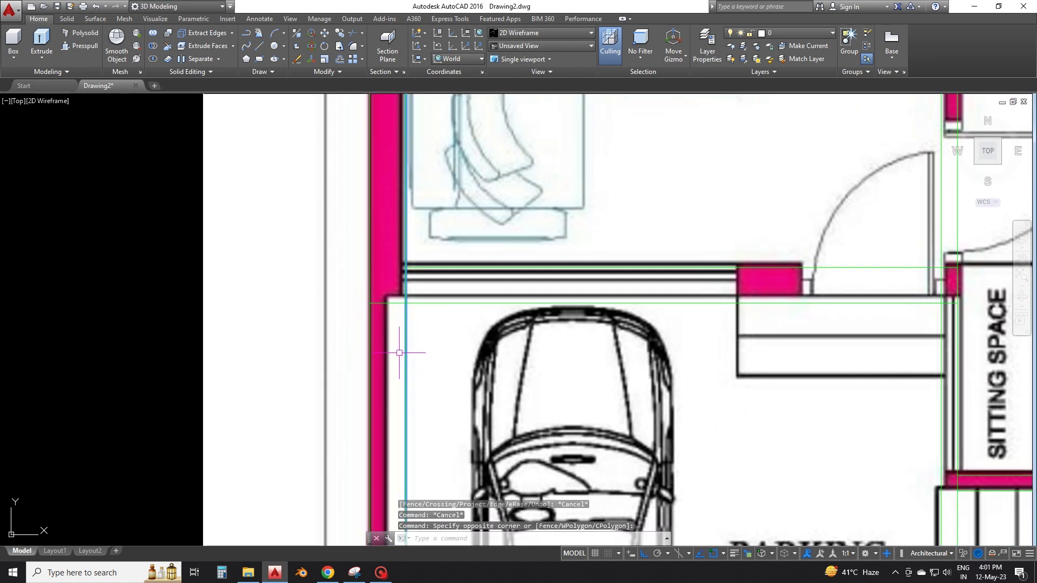
text(tr)
key(Return)
key(Return)
scroll(405, 351, down, 2)
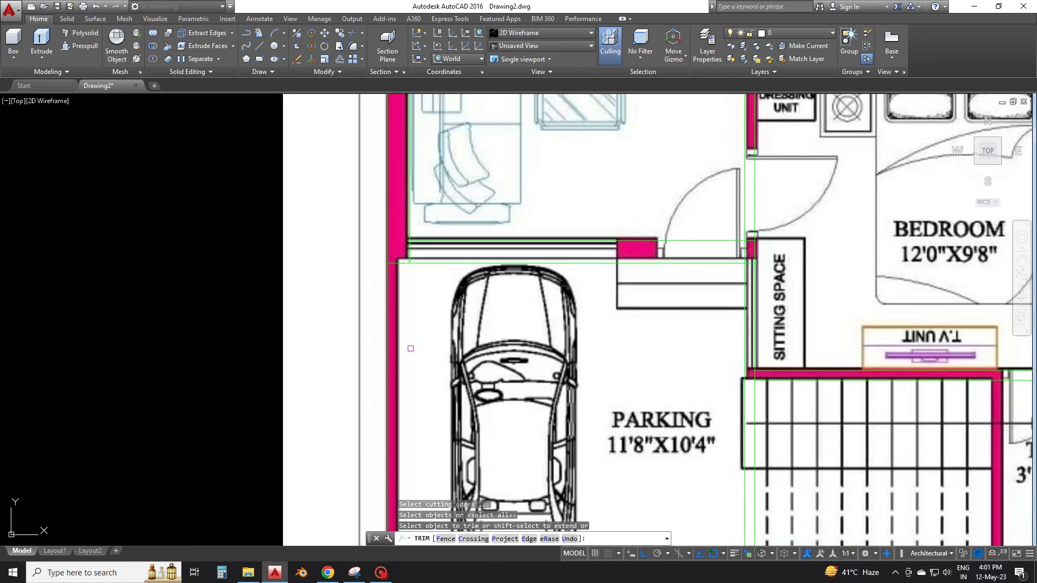
key(Escape)
scroll(411, 348, down, 3)
Step: Window-select and erase the stray line at the parking corner
text(l)
key(Return)
click(408, 399)
key(Escape)
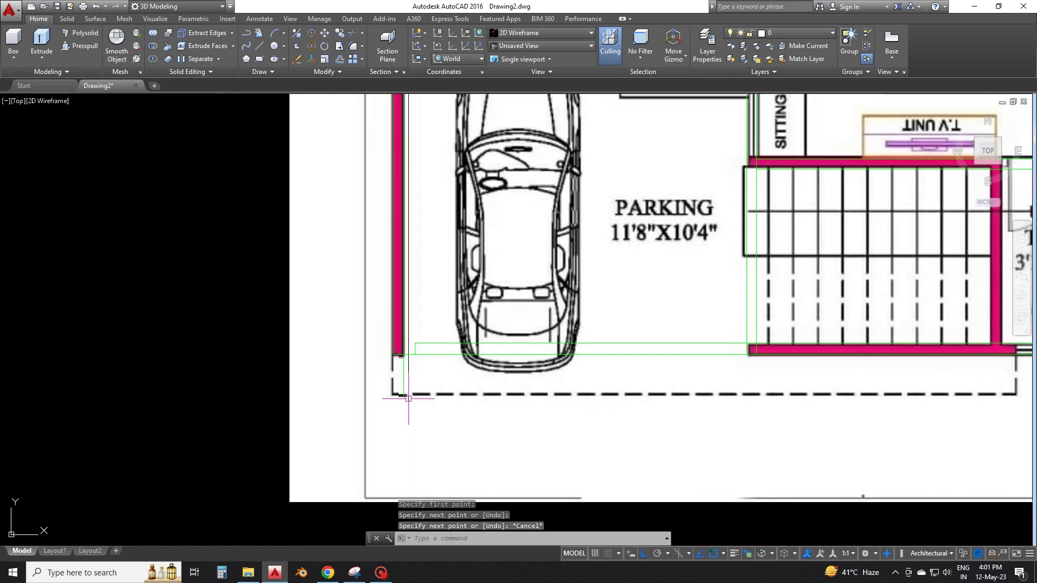
key(Escape)
scroll(429, 346, up, 2)
click(435, 355)
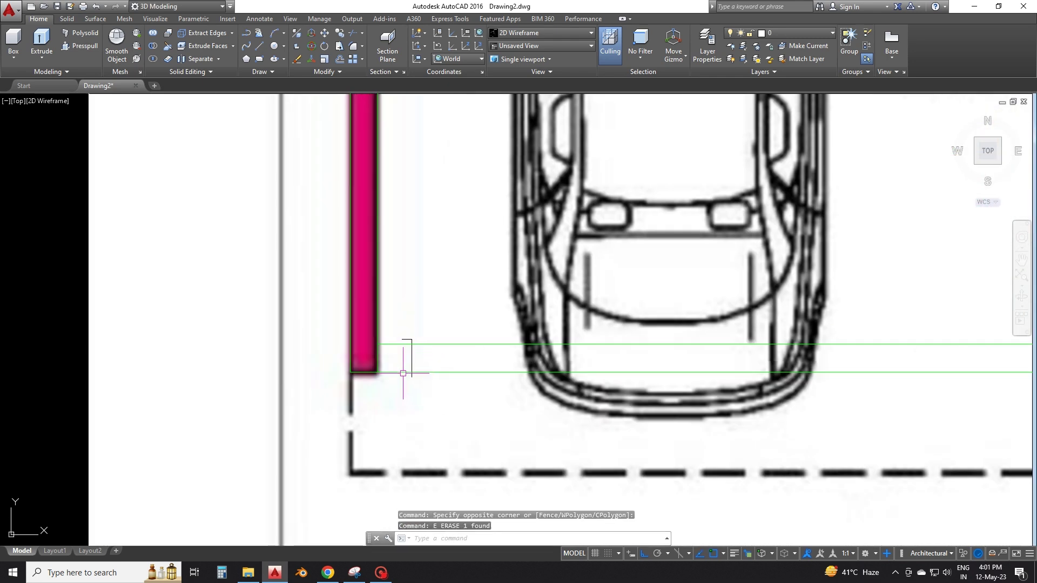
click(406, 378)
text(e)
key(Return)
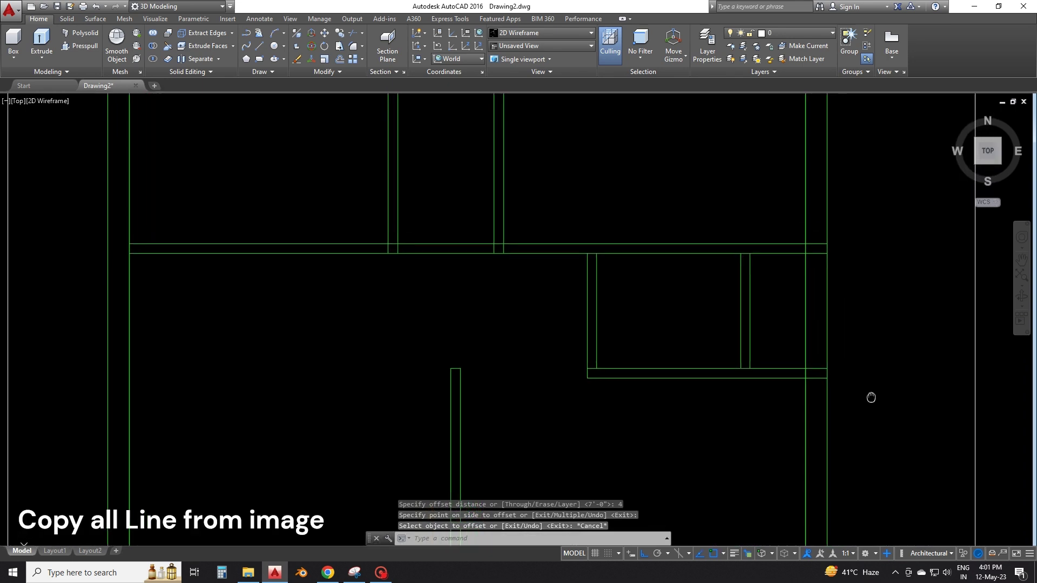
Step: Window-select the whole green plan and copy it to the right of the reference image
scroll(757, 403, down, 4)
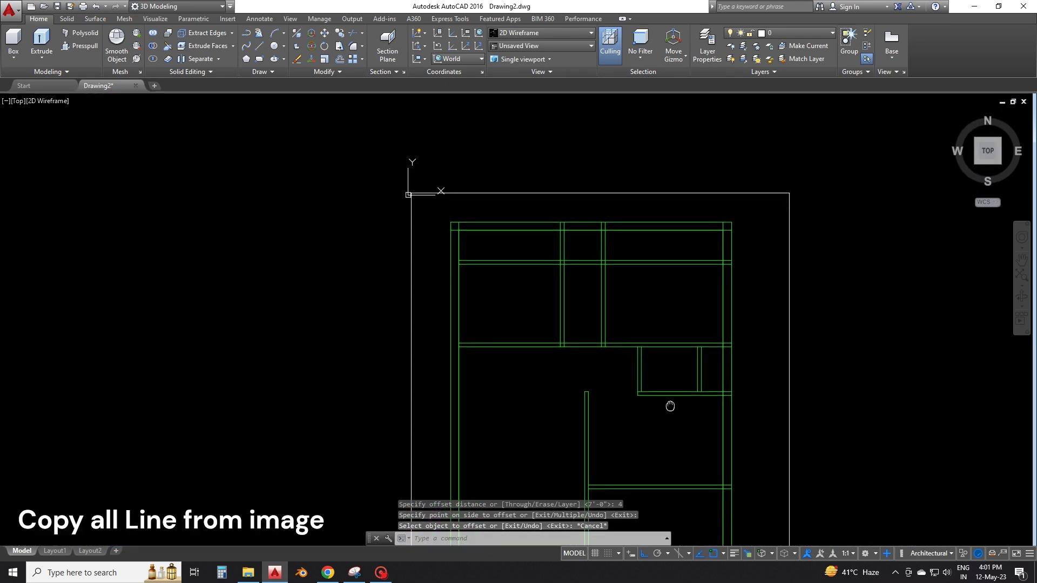
middle_drag(668, 405, 701, 423)
scroll(672, 331, down, 2)
middle_drag(671, 331, 670, 302)
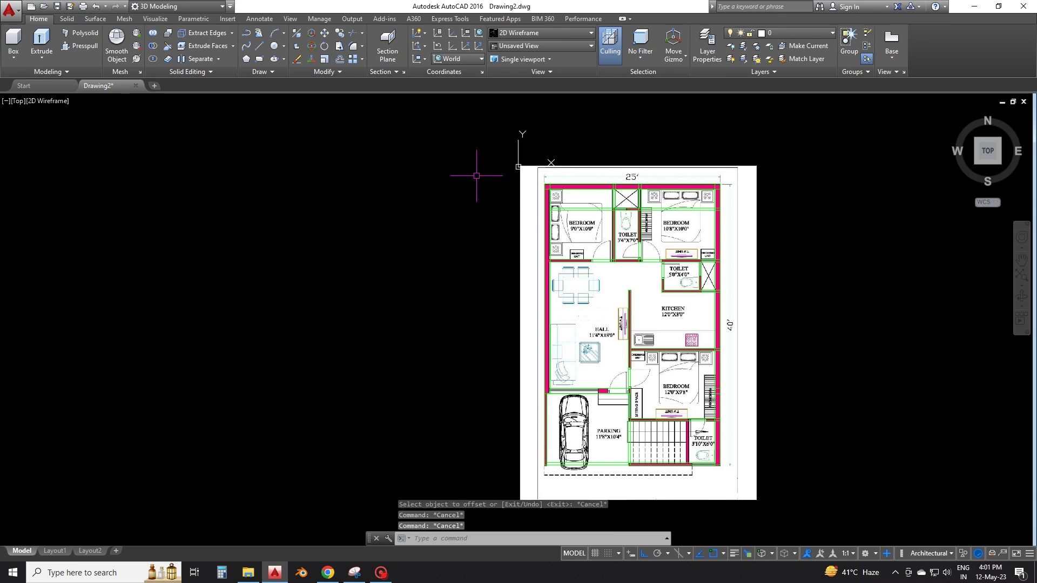
click(457, 134)
click(751, 490)
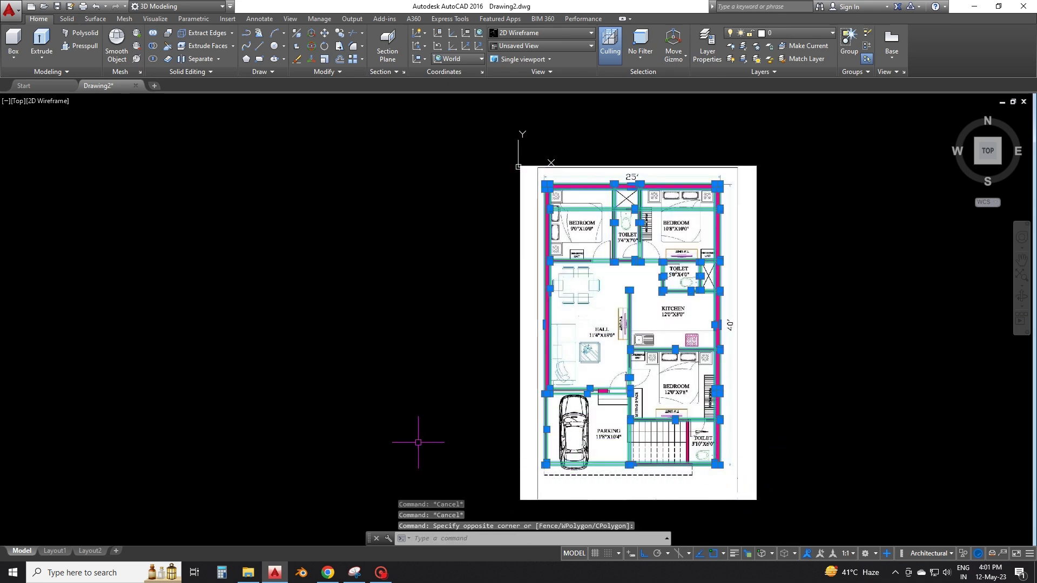
middle_drag(418, 443, 394, 384)
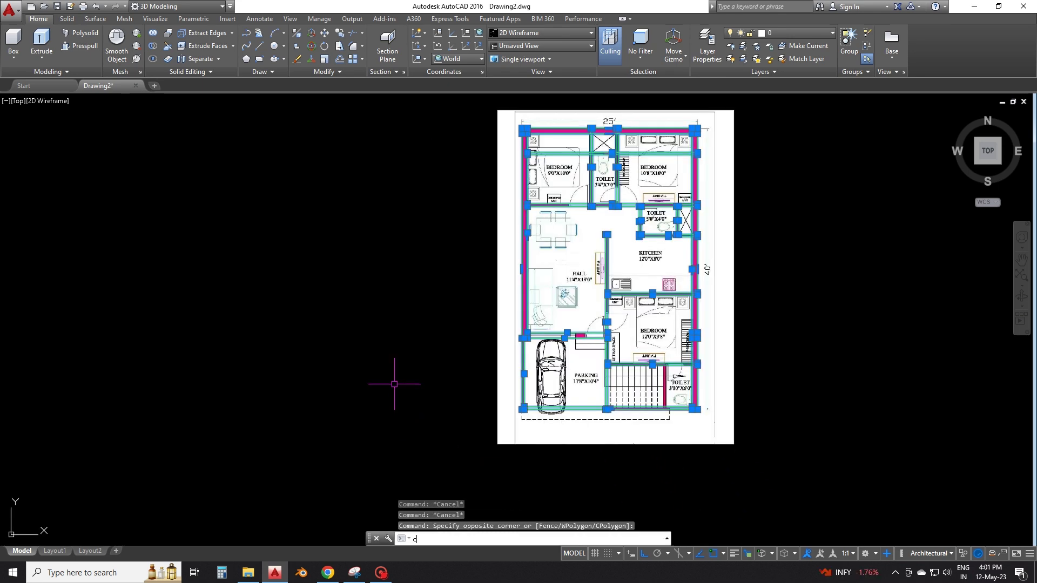
text(o)
key(Return)
click(394, 384)
click(834, 424)
key(Escape)
Step: Window-select and erase the two short stray wall lines
scroll(633, 425, down, 2)
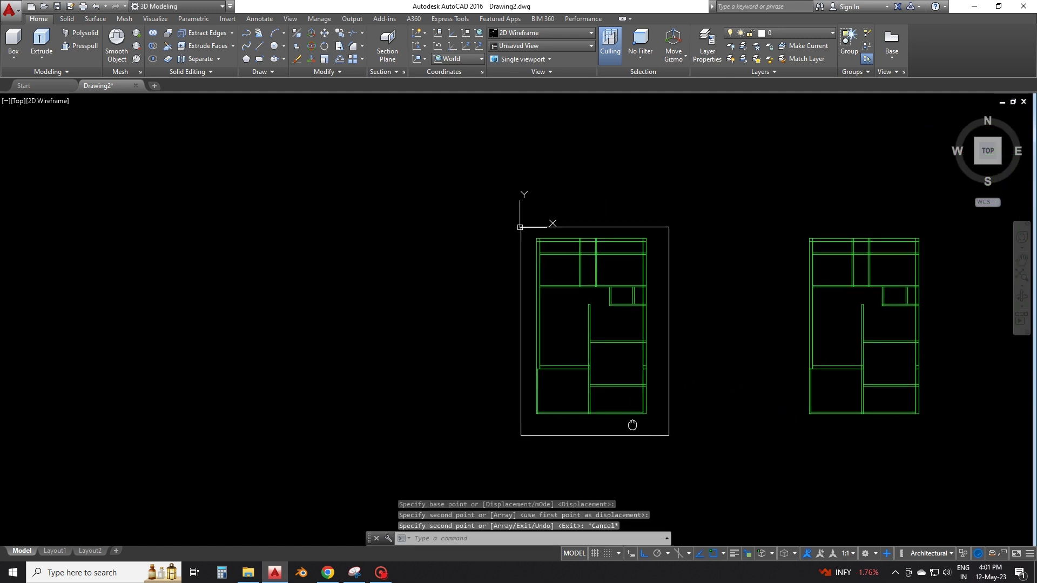
scroll(493, 363, up, 4)
scroll(565, 341, up, 2)
click(533, 324)
click(687, 400)
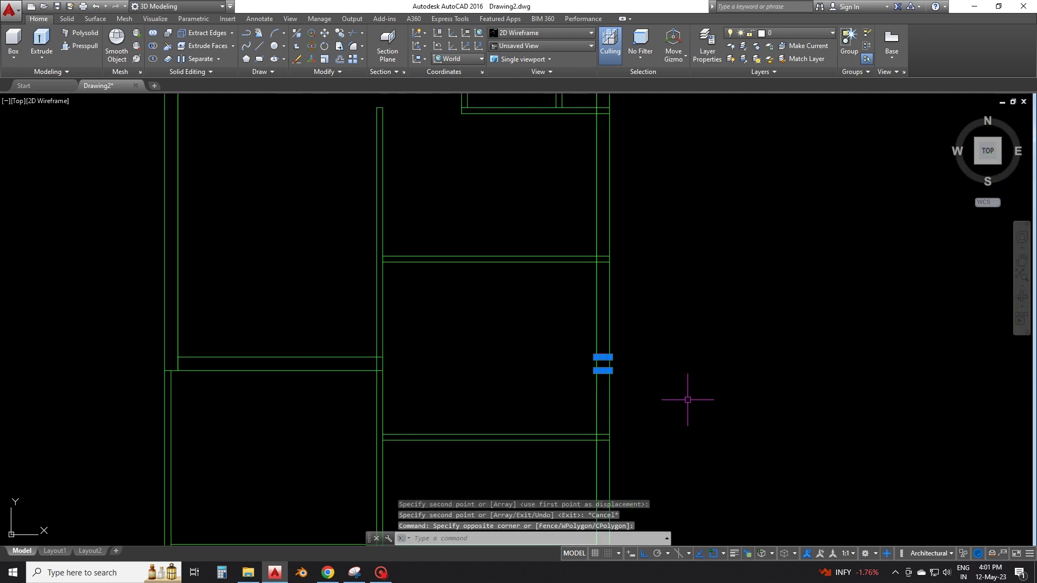
text(e)
key(Return)
scroll(605, 410, down, 3)
scroll(611, 306, up, 2)
scroll(609, 378, up, 2)
scroll(608, 378, down, 3)
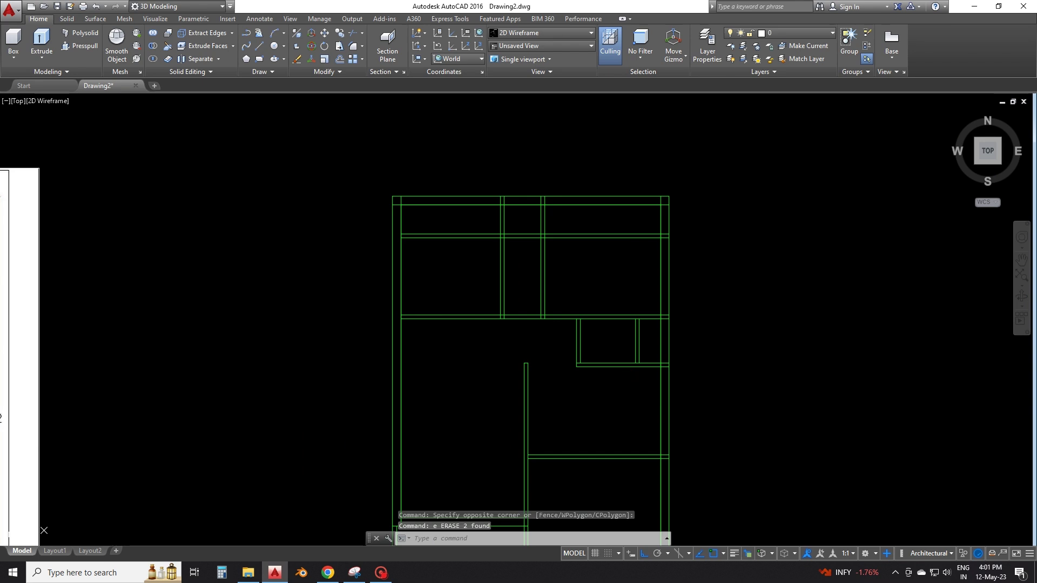
key(Return)
key(Return)
Step: Trim the overlapping wall lines beside the middle bay and erase two extra lines
scroll(401, 114, up, 2)
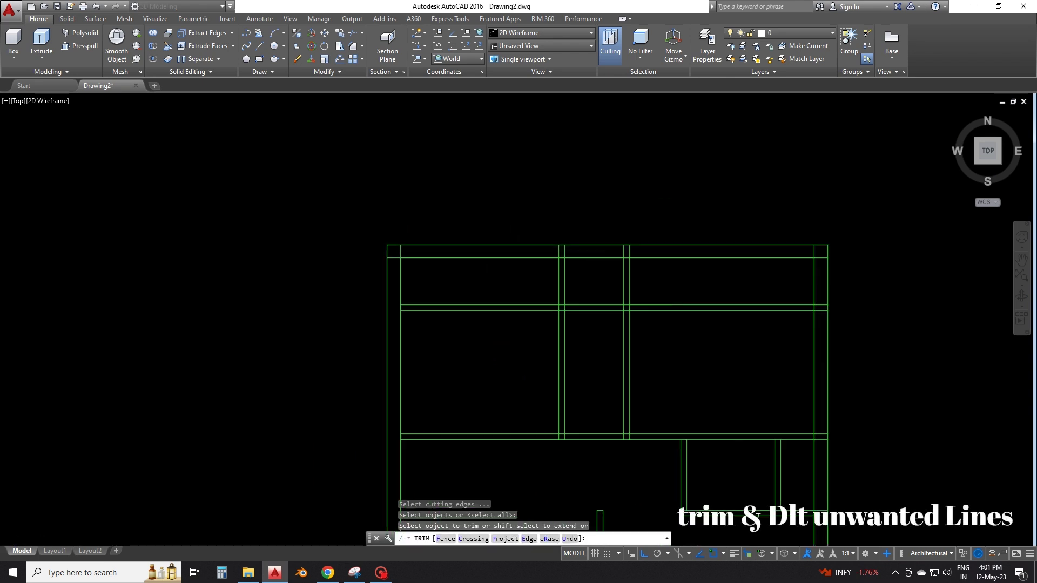
click(500, 338)
click(475, 294)
click(778, 308)
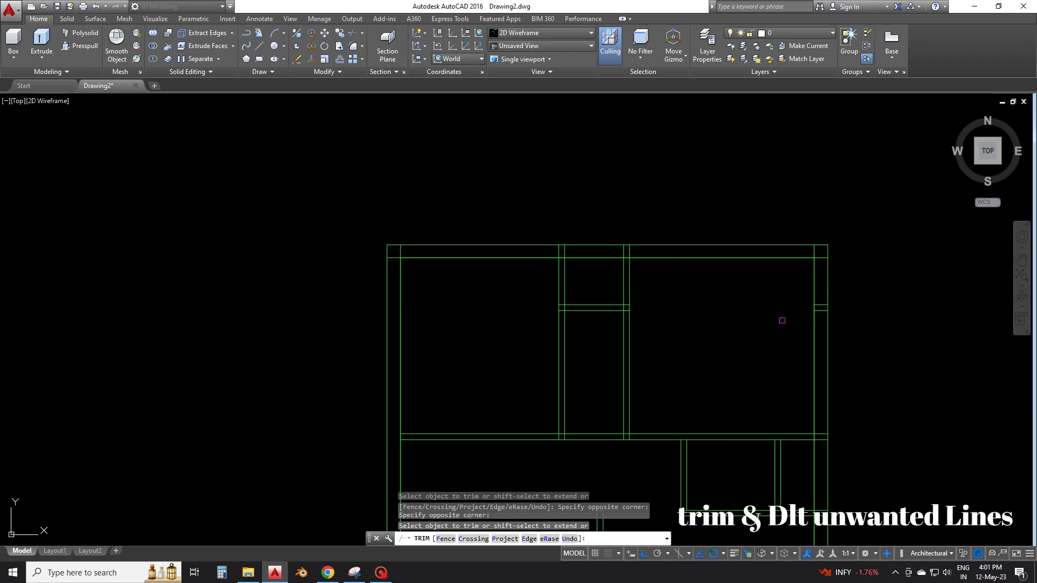
key(Escape)
click(785, 288)
key(Escape)
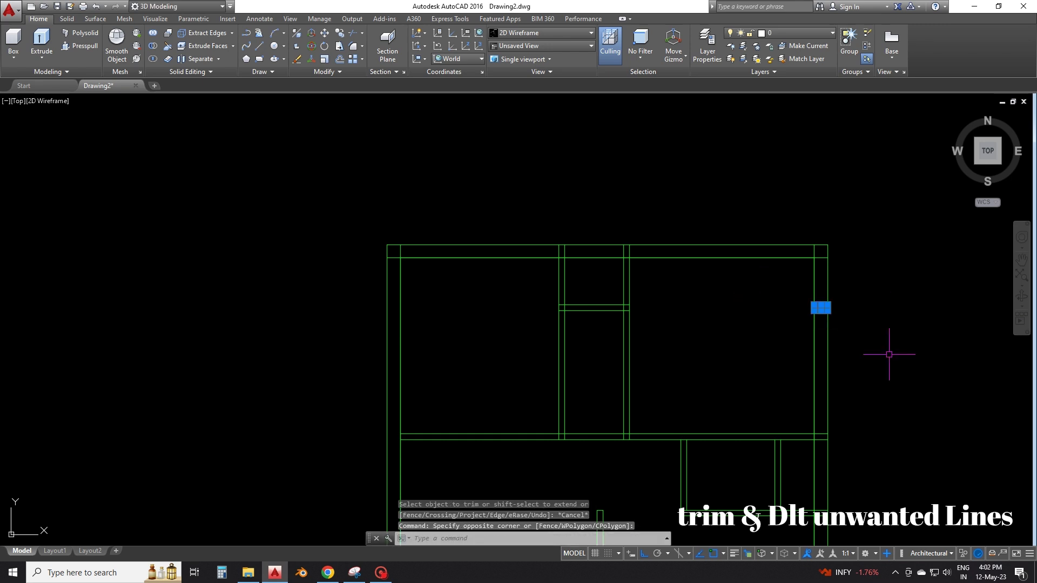
text(e)
key(Return)
key(Escape)
key(Escape)
Step: Trim overlapping line ends at the central wall junctions, using all lines as cutting edges
scroll(805, 290, up, 1)
scroll(767, 286, up, 2)
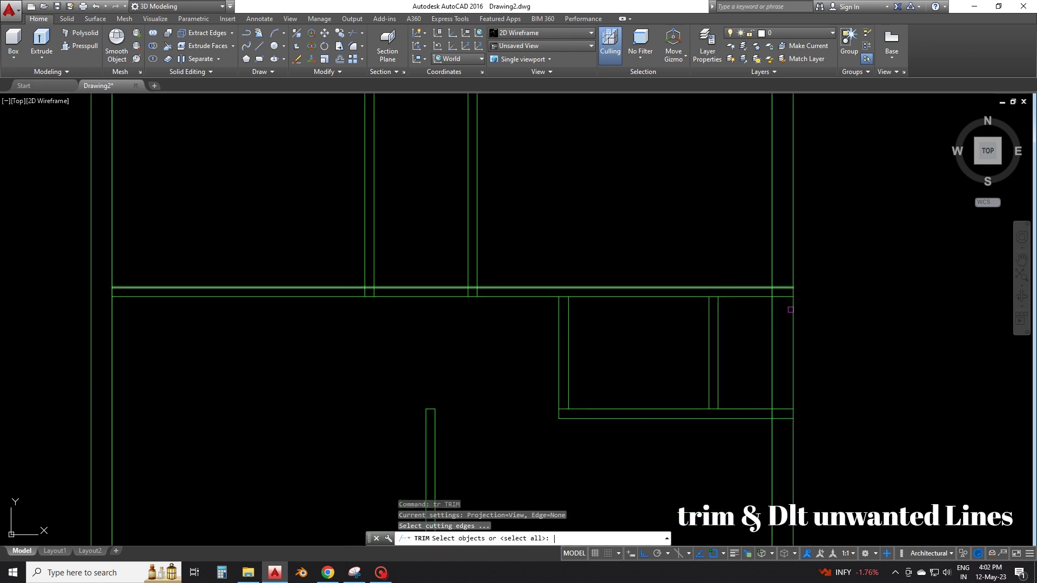
key(Return)
scroll(791, 310, up, 1)
click(776, 303)
click(764, 340)
scroll(718, 335, up, 2)
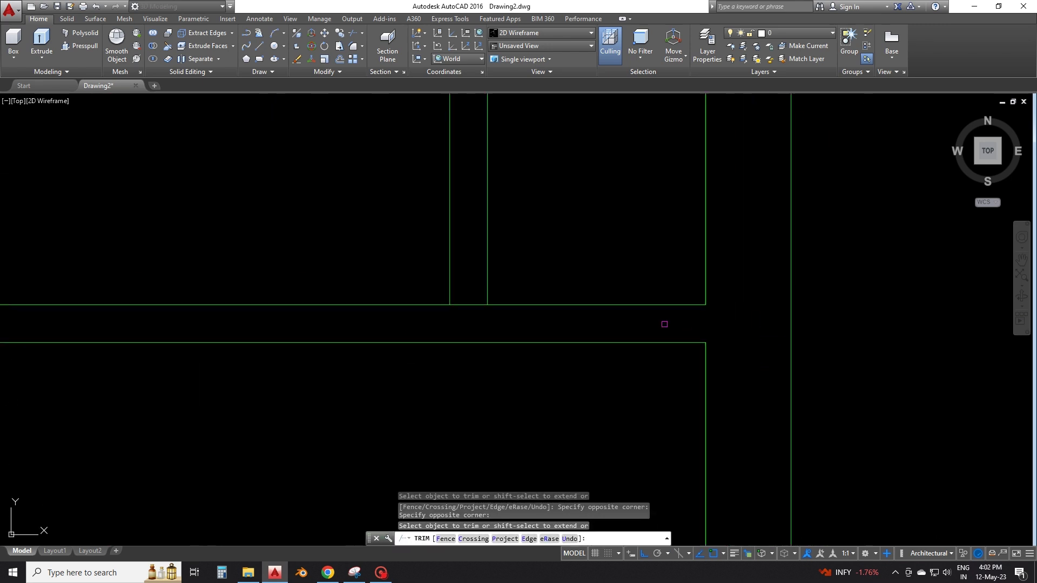
mouse_move(665, 324)
middle_down()
mouse_move(806, 364)
mouse_move(794, 342)
mouse_move(527, 307)
middle_up()
click(578, 315)
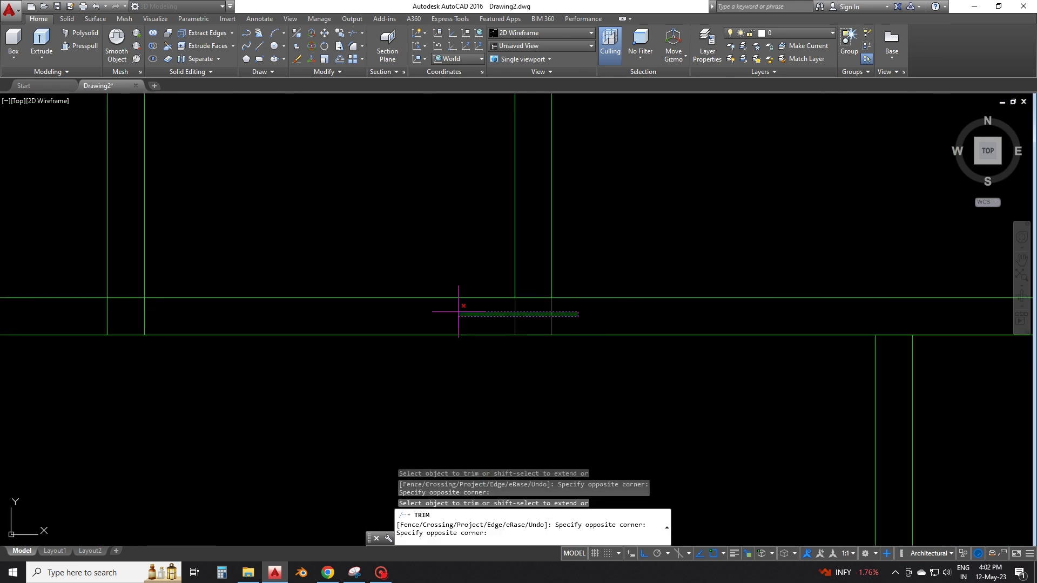
mouse_move(459, 312)
middle_down()
mouse_move(603, 383)
mouse_move(635, 334)
middle_up()
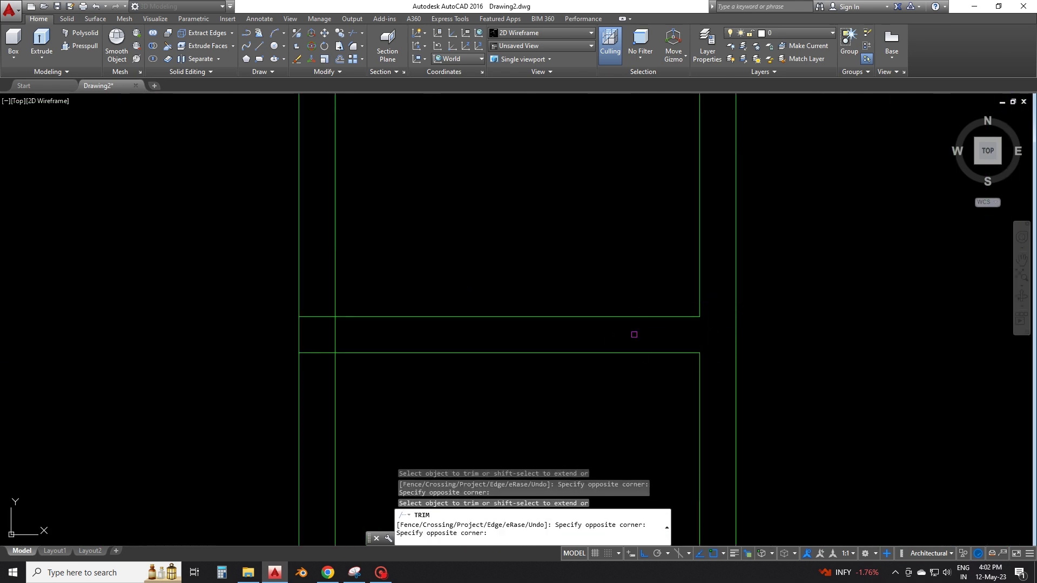
click(634, 335)
scroll(686, 389, up, 2)
scroll(701, 422, down, 3)
mouse_move(594, 270)
middle_down()
mouse_move(455, 216)
mouse_move(551, 229)
mouse_move(798, 320)
mouse_move(547, 185)
middle_up()
click(551, 229)
click(798, 320)
click(563, 248)
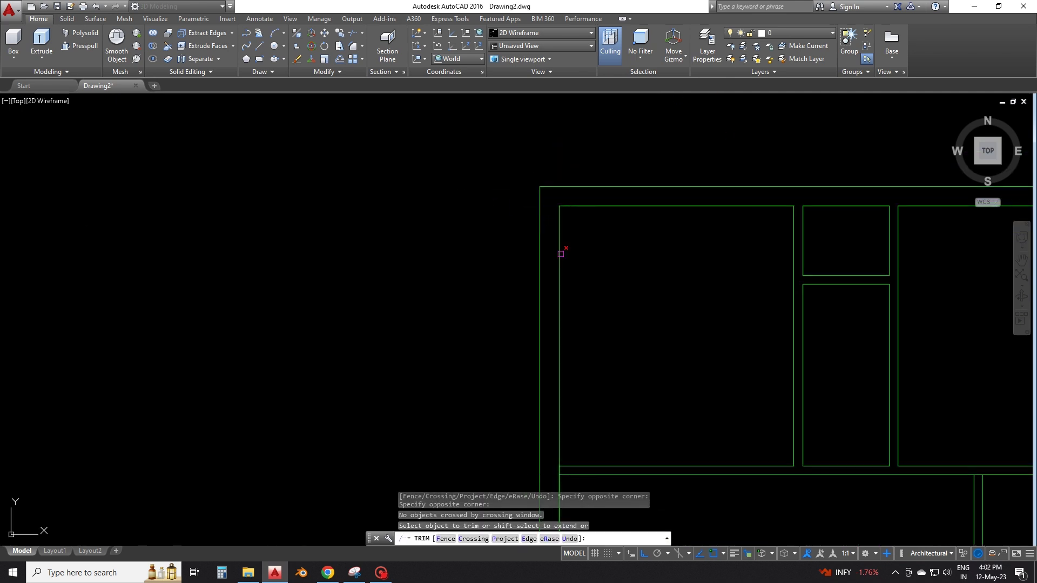
scroll(431, 250, up, 3)
scroll(431, 250, down, 4)
middle_drag(430, 250, 501, 291)
scroll(500, 291, up, 3)
click(561, 238)
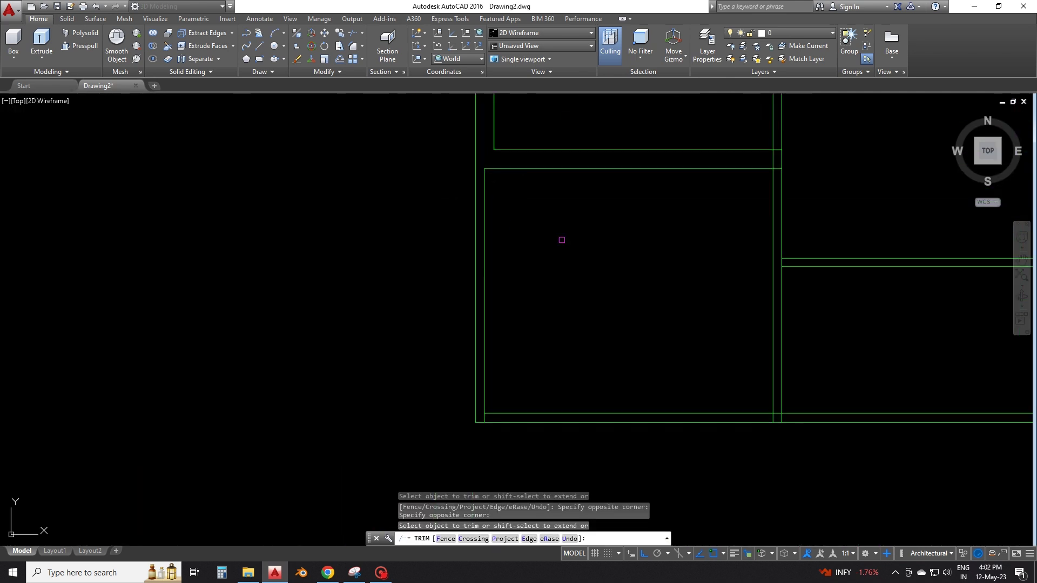
click(637, 319)
Step: Trim the leftover line ends at the remaining wall junctions and corners
scroll(575, 316, up, 2)
scroll(575, 316, down, 3)
scroll(635, 302, up, 3)
click(670, 357)
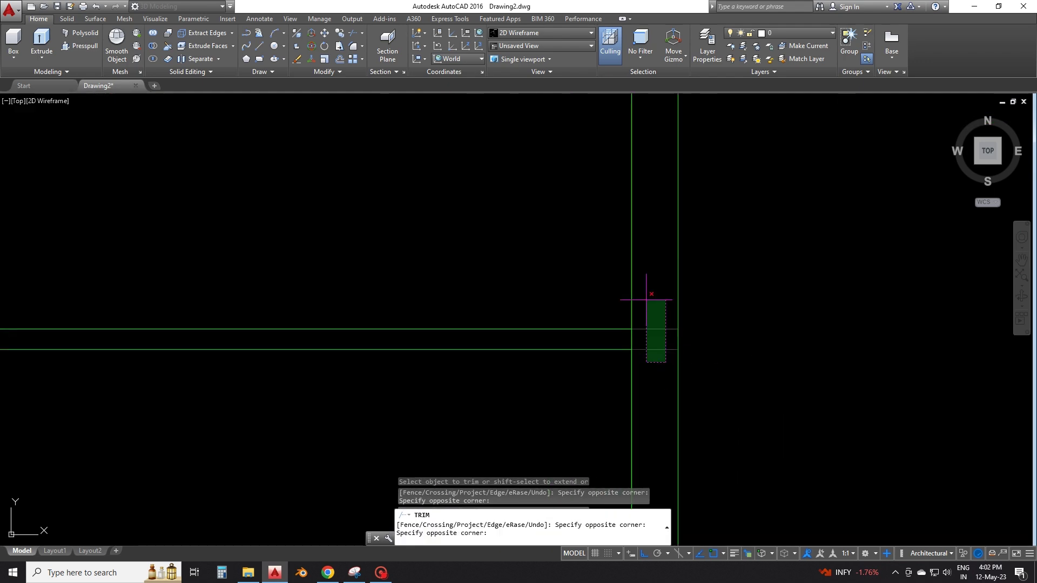
click(648, 296)
scroll(674, 325, down, 3)
scroll(597, 342, down, 1)
scroll(590, 340, up, 3)
click(590, 340)
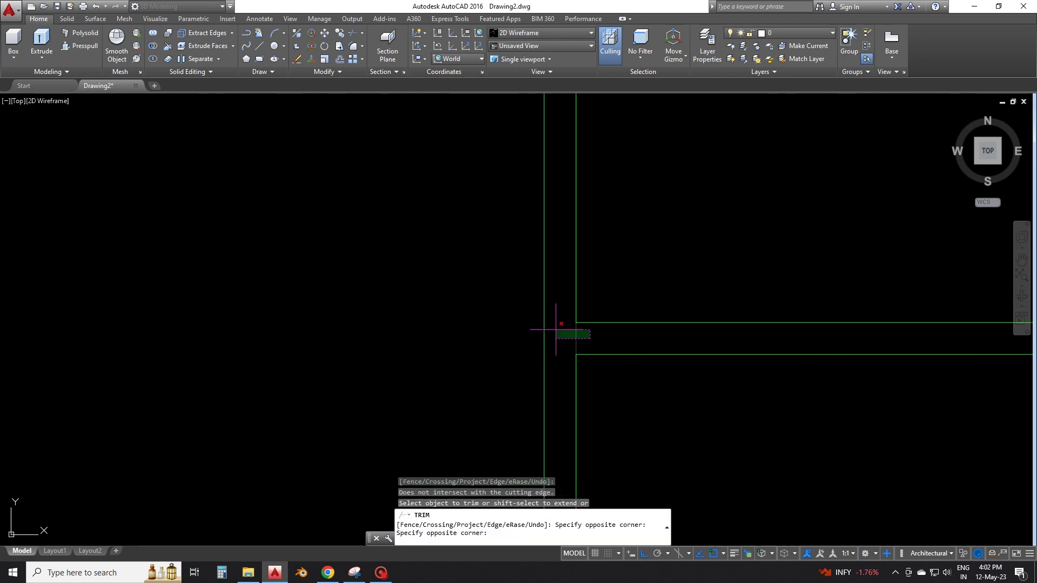
click(556, 324)
scroll(440, 252, down, 3)
scroll(578, 297, down, 3)
scroll(655, 326, down, 1)
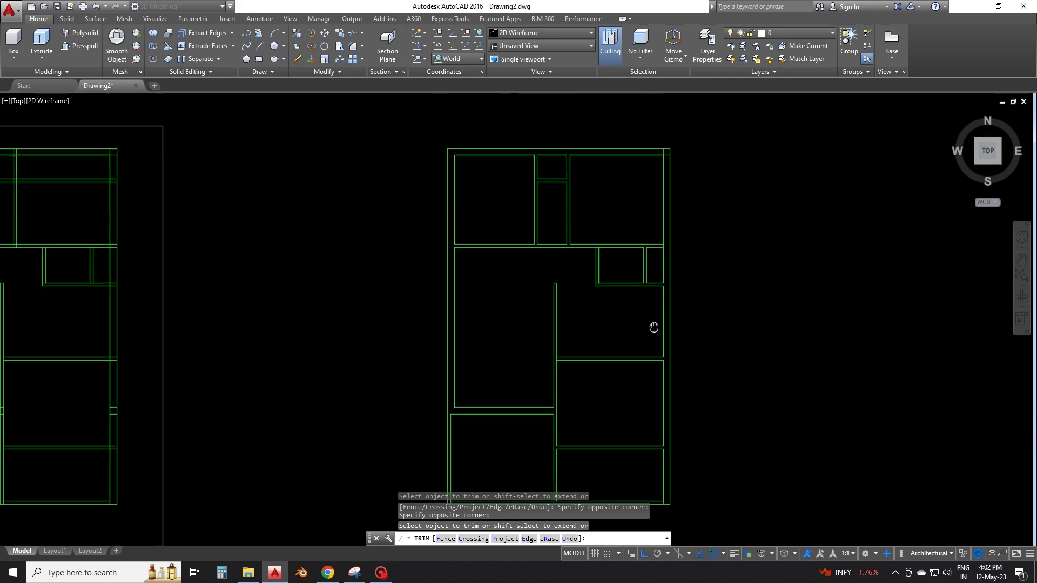
scroll(664, 121, up, 5)
click(665, 120)
scroll(665, 120, down, 4)
scroll(683, 301, down, 3)
scroll(653, 271, up, 4)
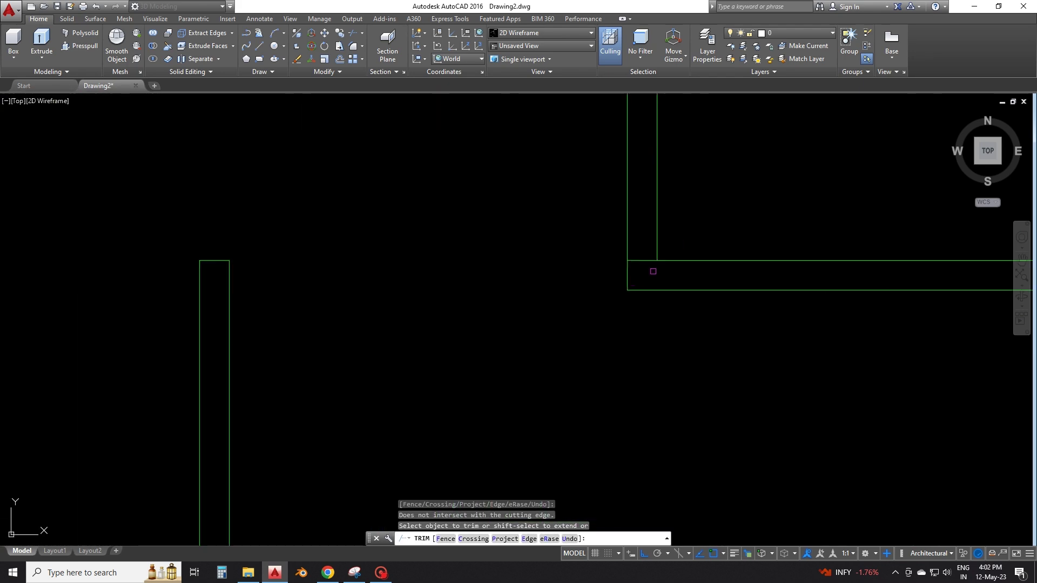
click(652, 271)
click(646, 303)
scroll(646, 352, down, 2)
scroll(774, 231, up, 2)
scroll(702, 324, down, 2)
scroll(683, 417, down, 2)
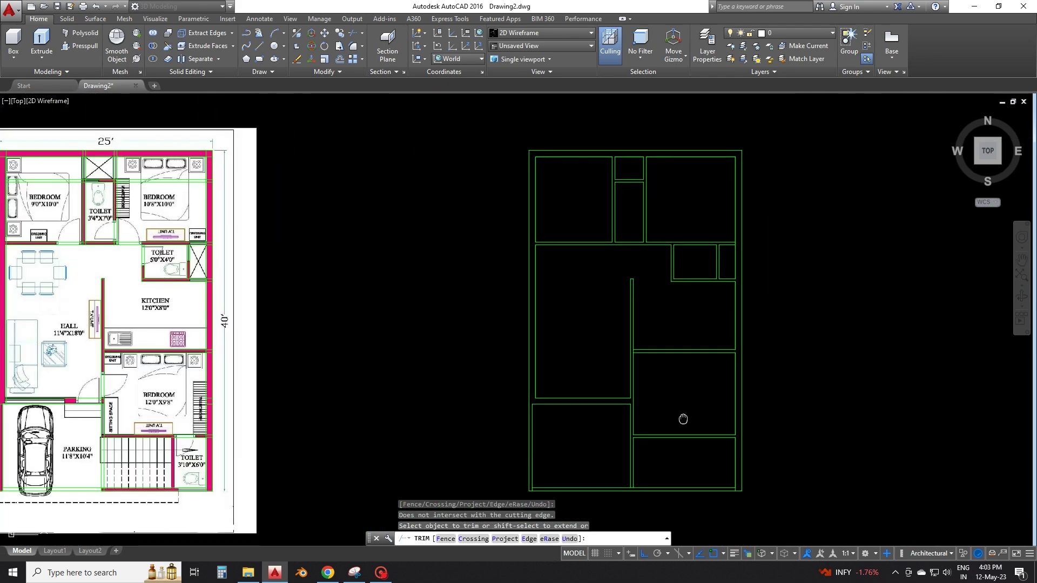
scroll(811, 486, up, 5)
click(811, 487)
click(648, 478)
scroll(614, 407, up, 2)
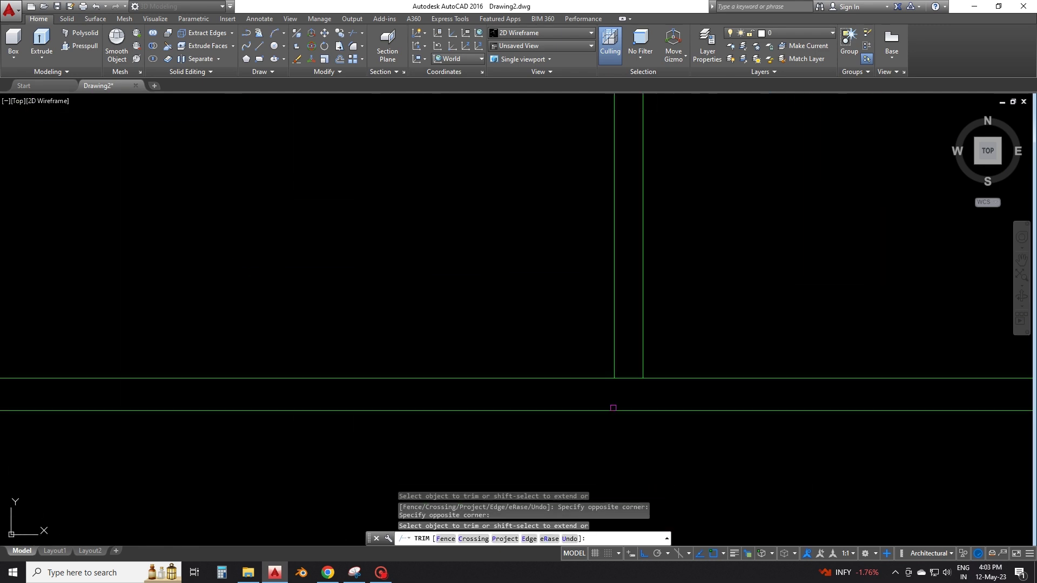
scroll(614, 435, down, 3)
scroll(360, 366, up, 3)
scroll(360, 366, down, 3)
scroll(470, 359, down, 2)
key(Escape)
key(Escape)
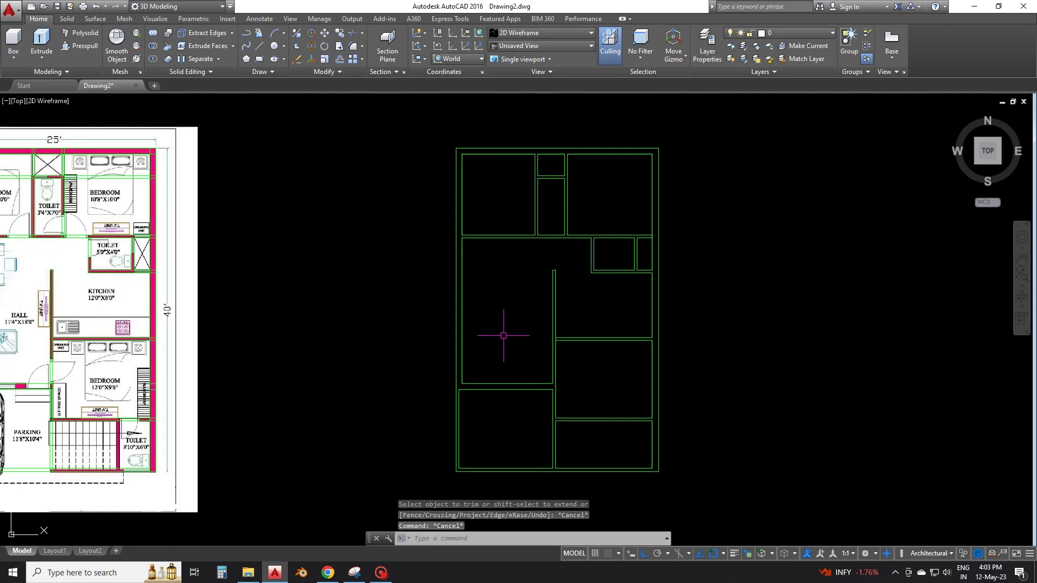
Step: Save the drawing as layout.dwg
key(ctrl+s)
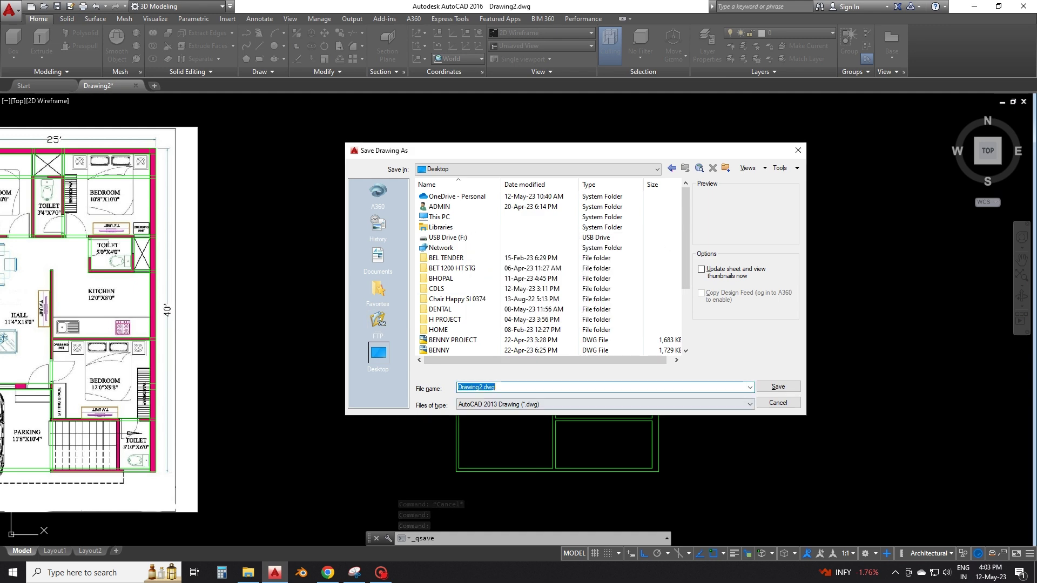
text(yout)
key(Return)
scroll(371, 313, down, 3)
scroll(409, 230, up, 3)
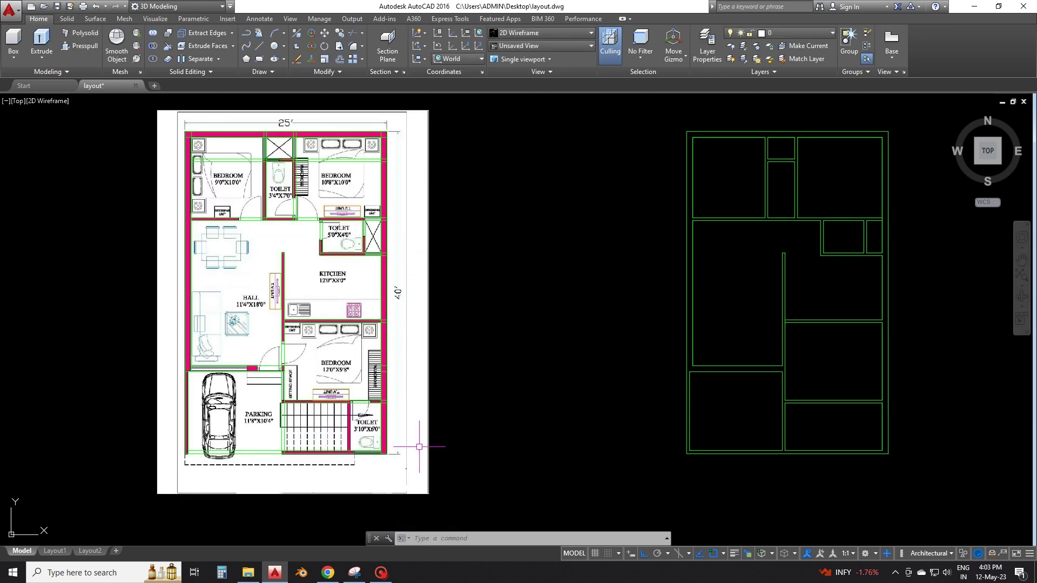
middle_drag(420, 447, 470, 405)
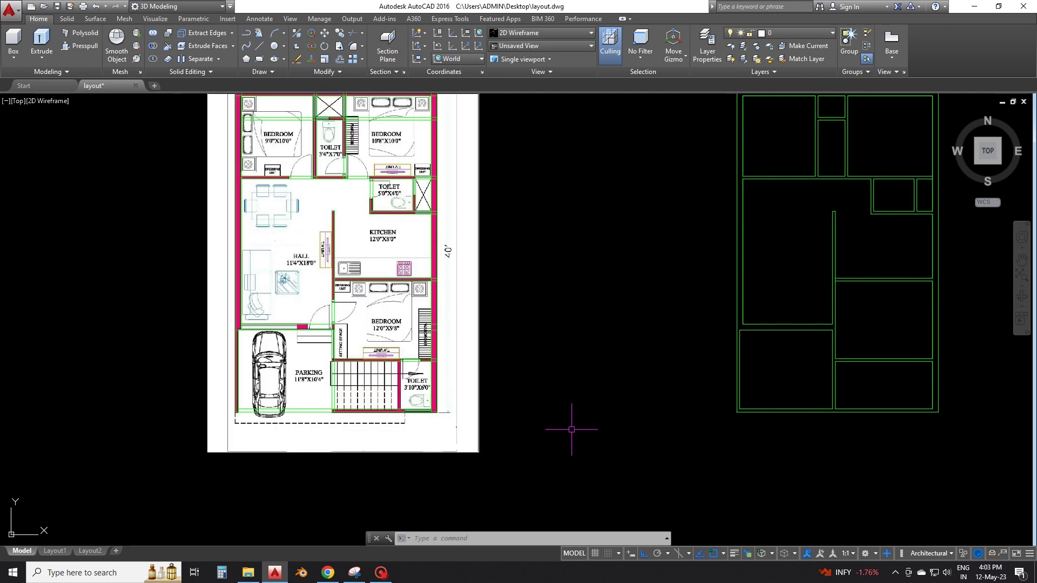
Step: Trim a parking-area wall line and erase the extra bottom wall line
scroll(750, 414, up, 4)
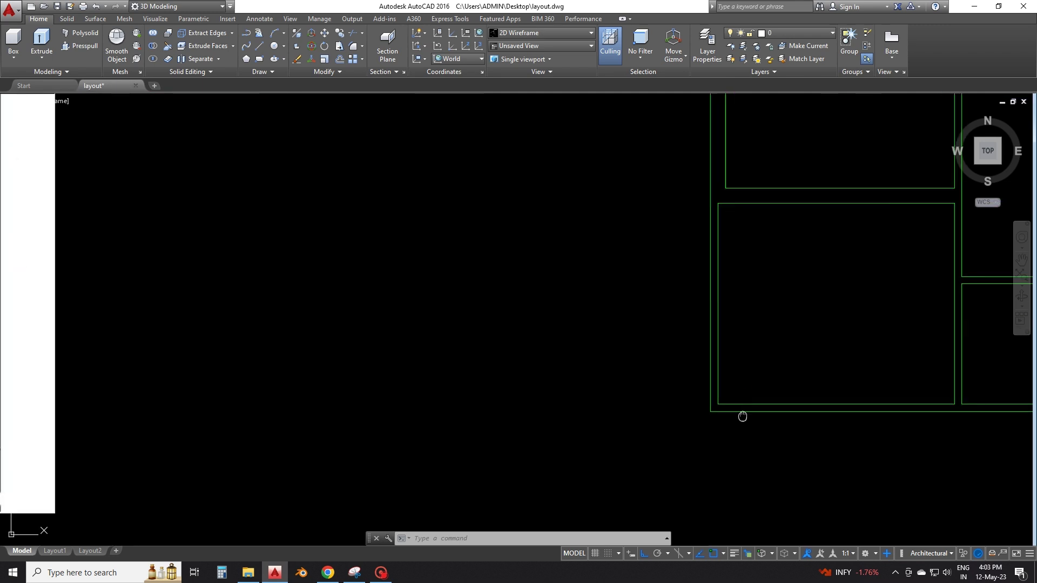
key(Escape)
key(Escape)
text(tr)
key(Return)
key(Return)
click(695, 403)
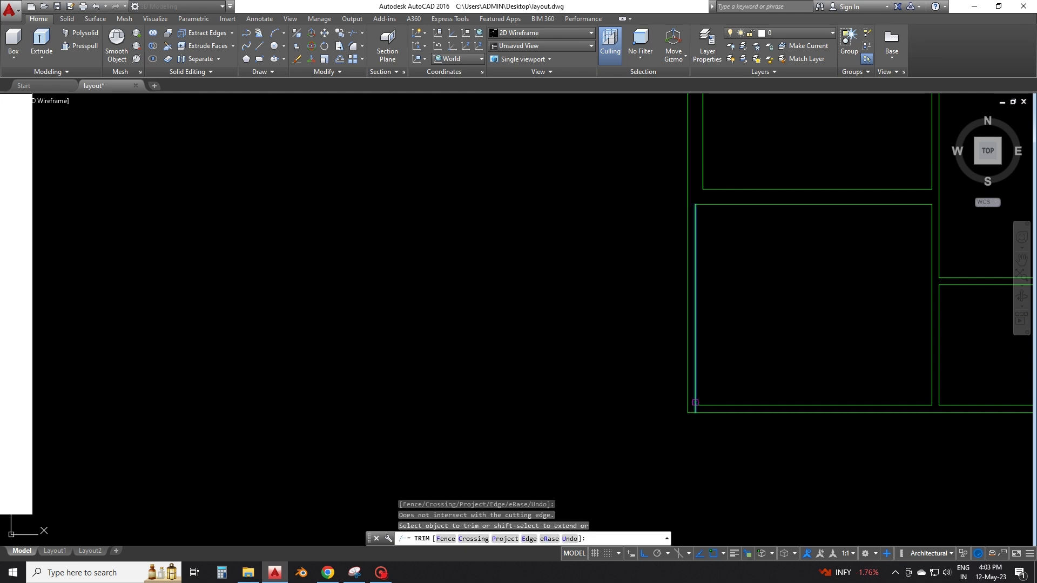
click(900, 436)
click(843, 382)
key(Escape)
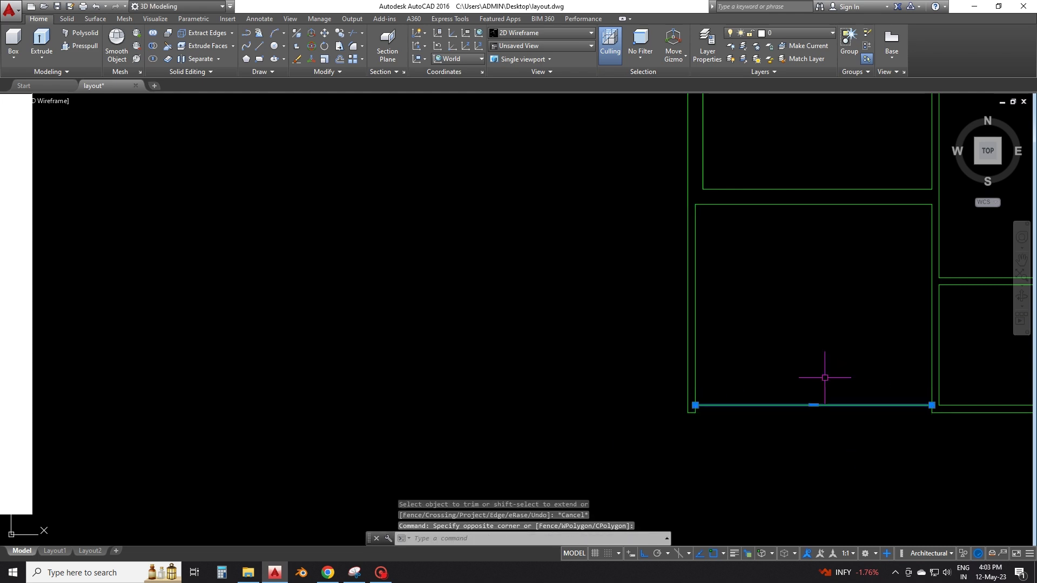
text(e)
key(Return)
Step: Trim away a piece of the horizontal wall beside the parking area
scroll(815, 411, down, 2)
scroll(756, 435, down, 2)
scroll(648, 448, down, 3)
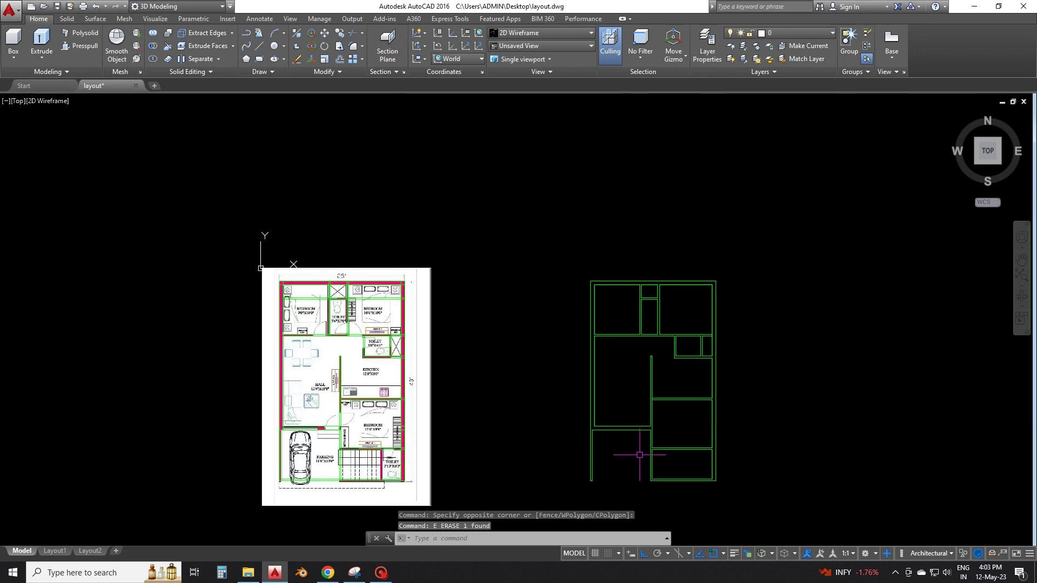
scroll(640, 455, up, 2)
middle_drag(656, 478, 682, 448)
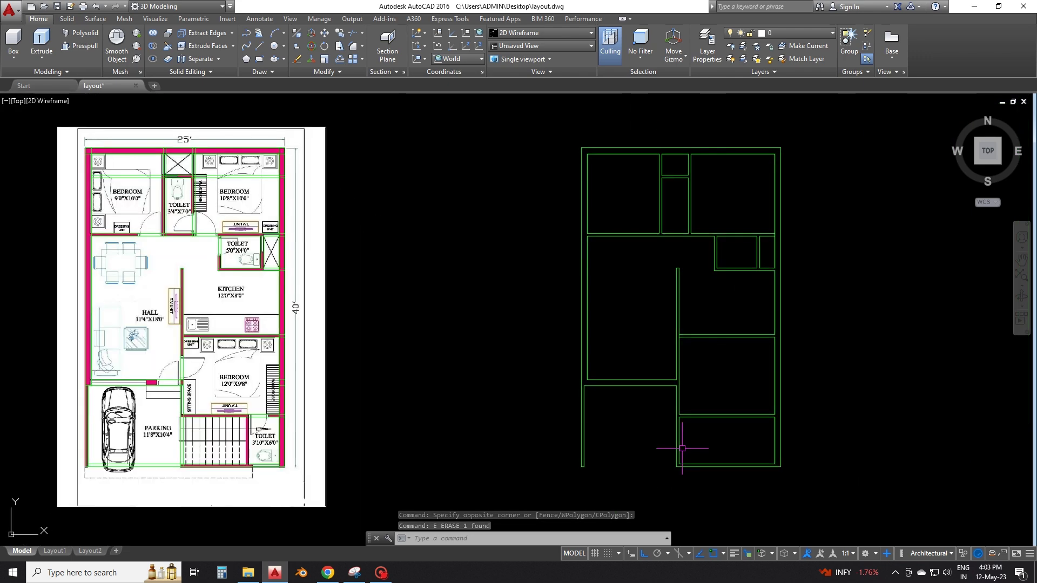
scroll(693, 424, up, 2)
scroll(690, 419, up, 3)
text(tr)
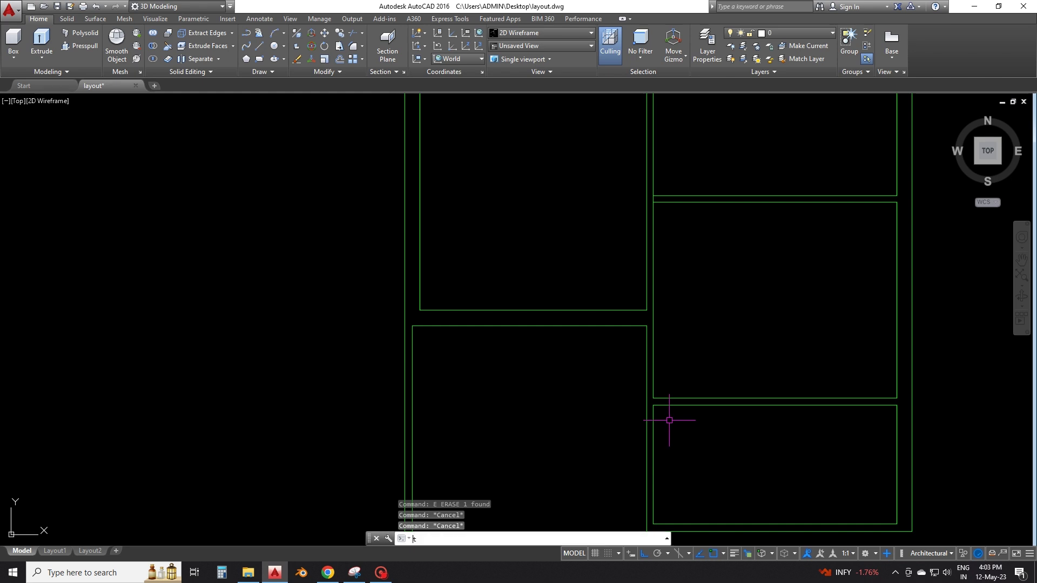
key(Return)
key(Return)
click(661, 405)
key(Escape)
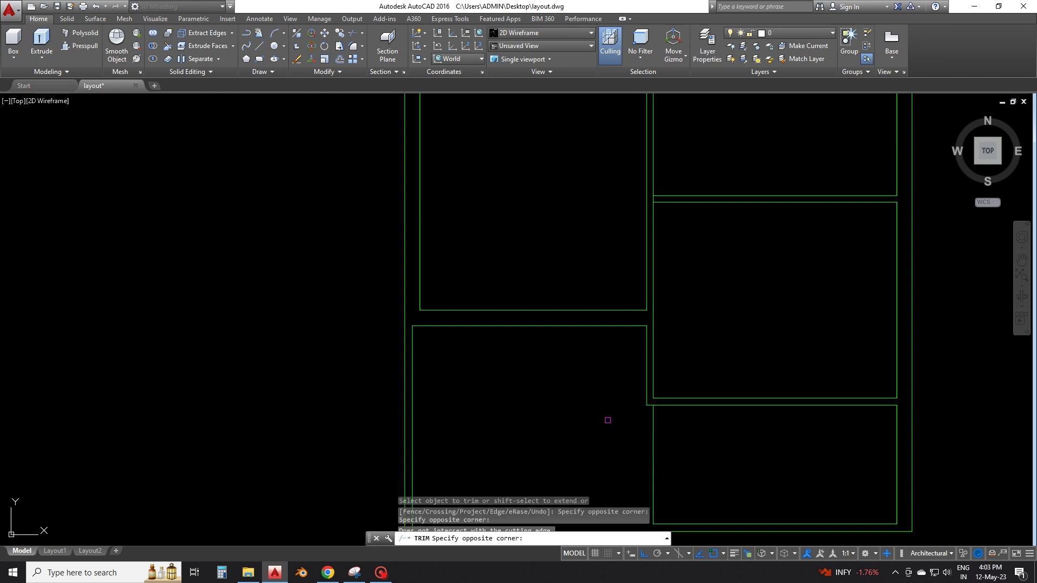
click(683, 463)
click(651, 453)
middle_drag(595, 449, 612, 417)
key(Escape)
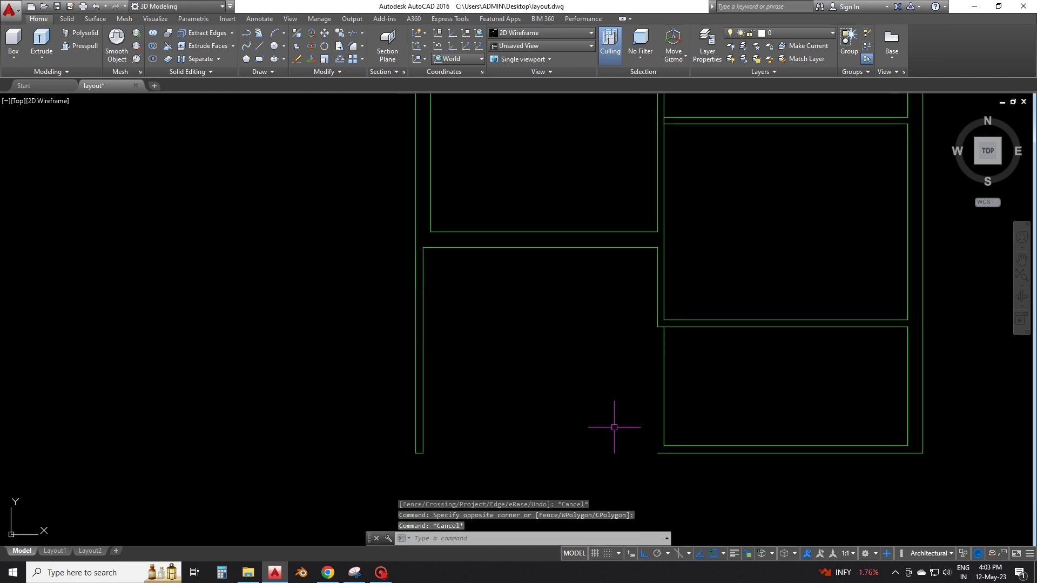
key(Escape)
Step: Draw a short vertical closing line from the wall end up to the corner
scroll(642, 453, up, 2)
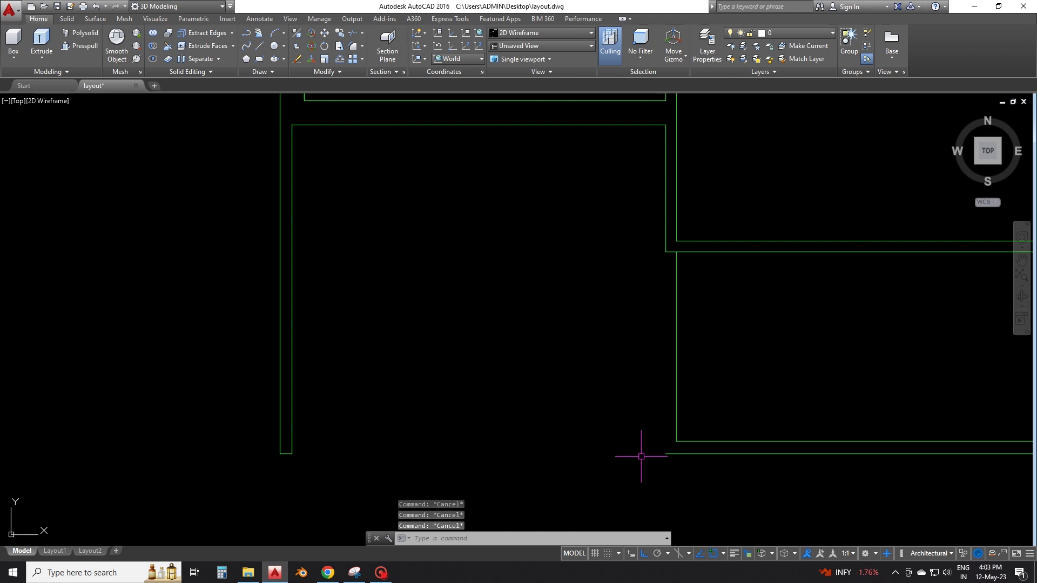
text(l)
key(Return)
click(666, 454)
click(666, 404)
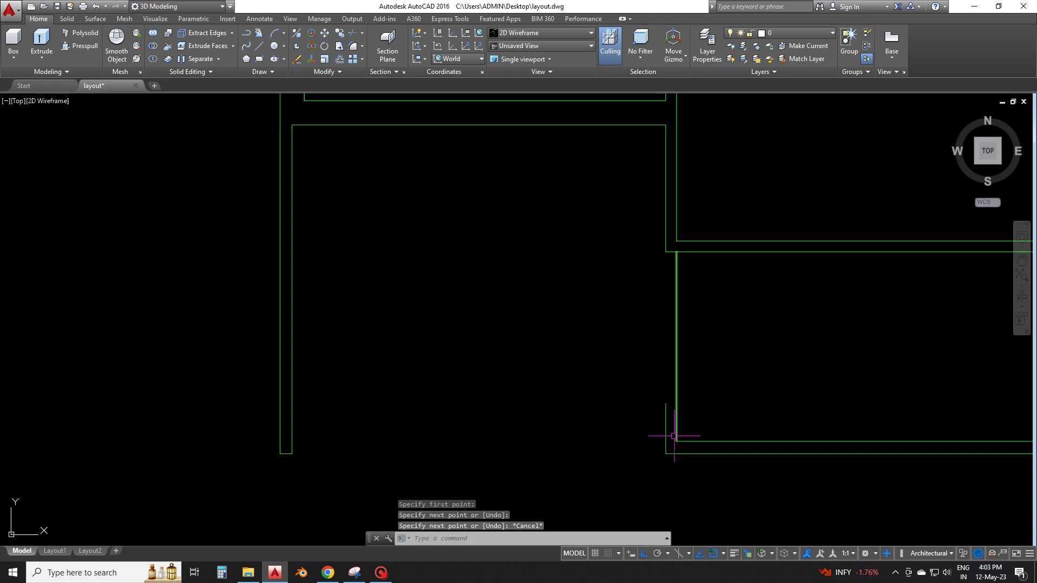
key(Escape)
Step: Trim four more wall segments and delete the leftover vertical line
text(tr)
key(Return)
key(Return)
click(691, 440)
click(695, 417)
click(646, 371)
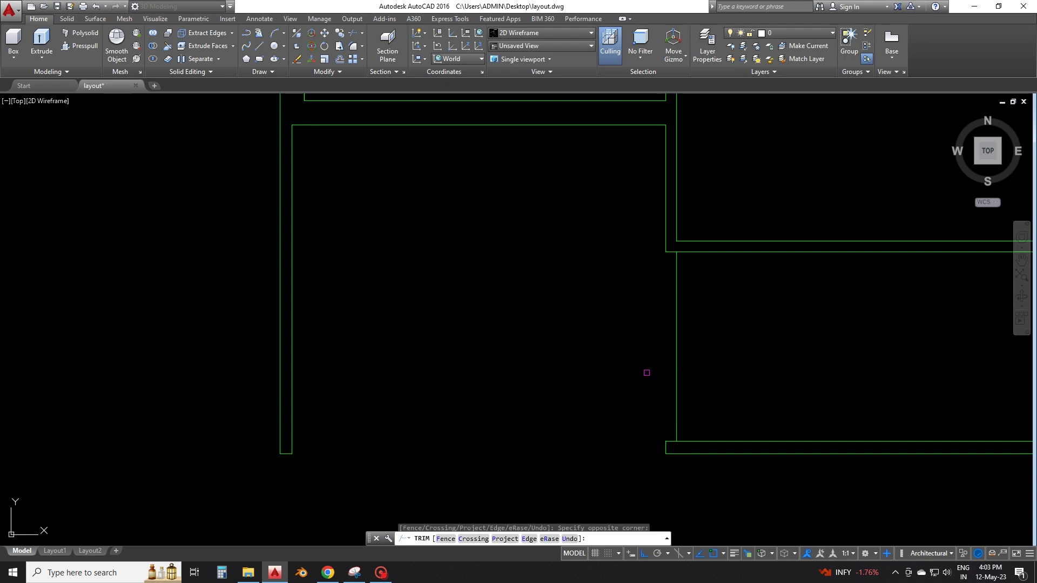
click(695, 383)
key(Escape)
click(677, 367)
key(Delete)
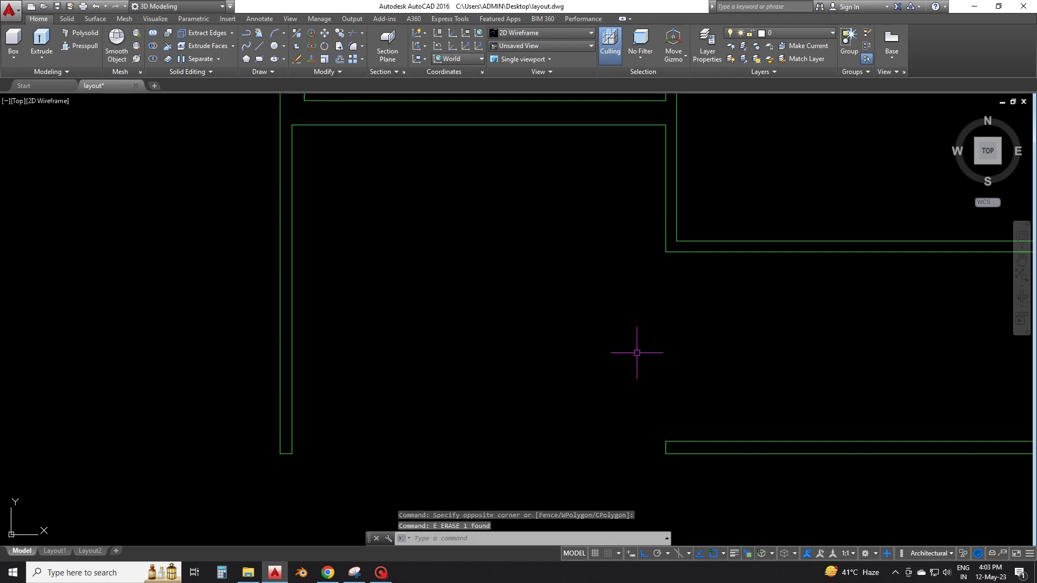
scroll(635, 378, down, 2)
Step: Offset the lower-right room's right wall 3'10" inward
scroll(648, 411, down, 2)
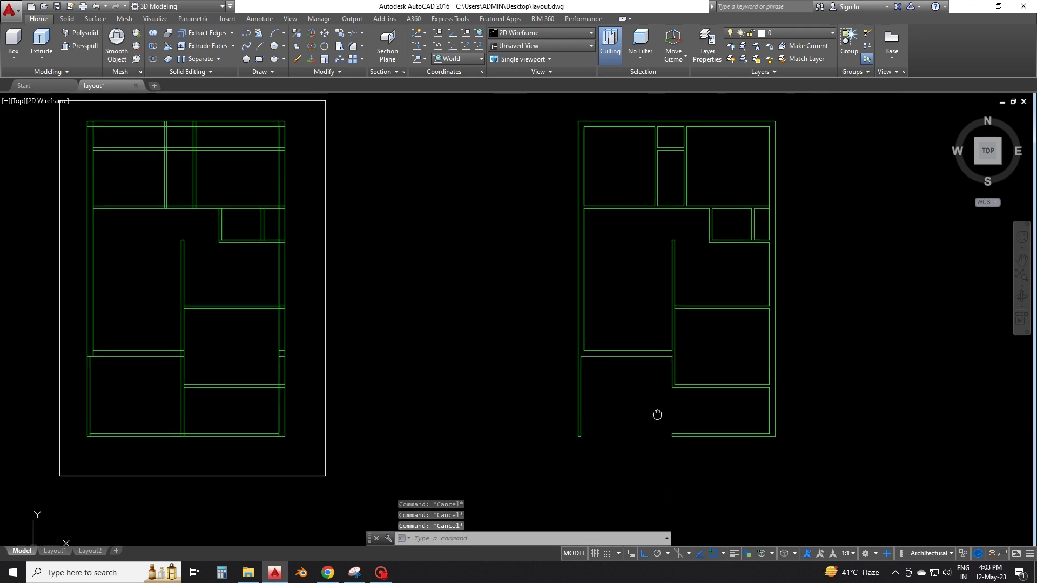
scroll(276, 415, up, 2)
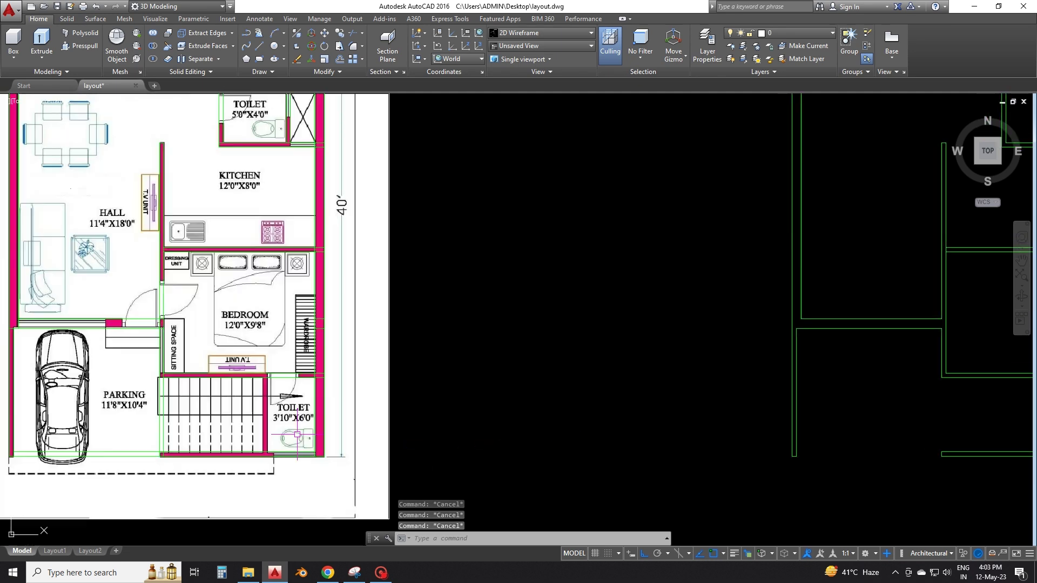
scroll(277, 415, up, 2)
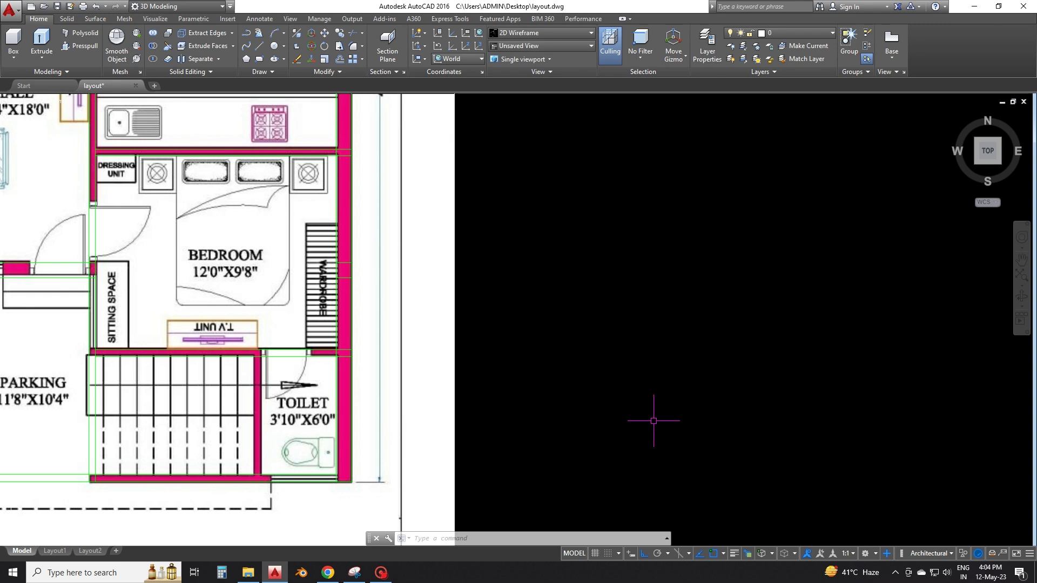
scroll(371, 419, down, 2)
scroll(493, 414, down, 2)
scroll(771, 427, up, 4)
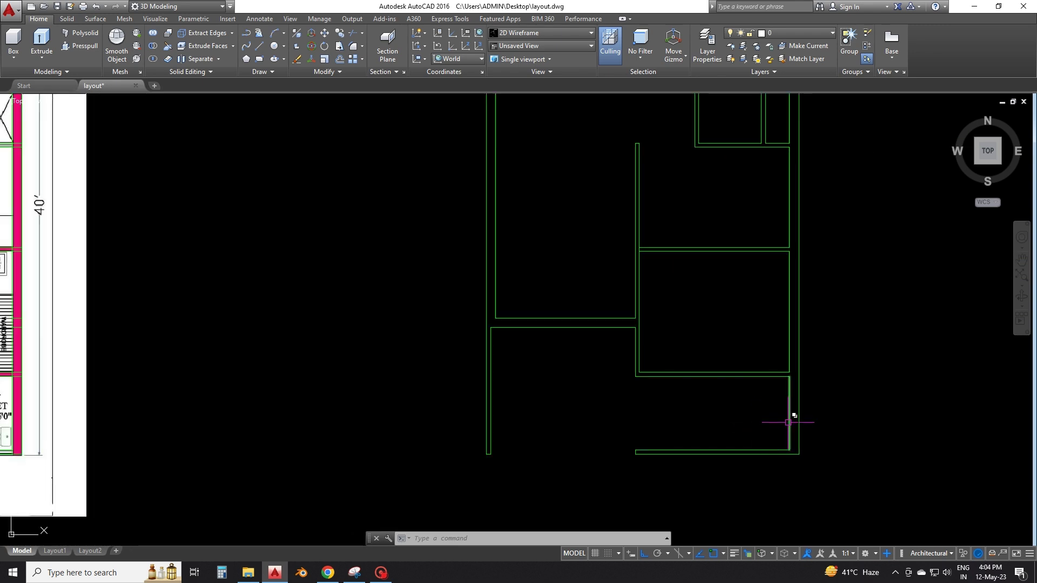
click(789, 423)
text(o3)
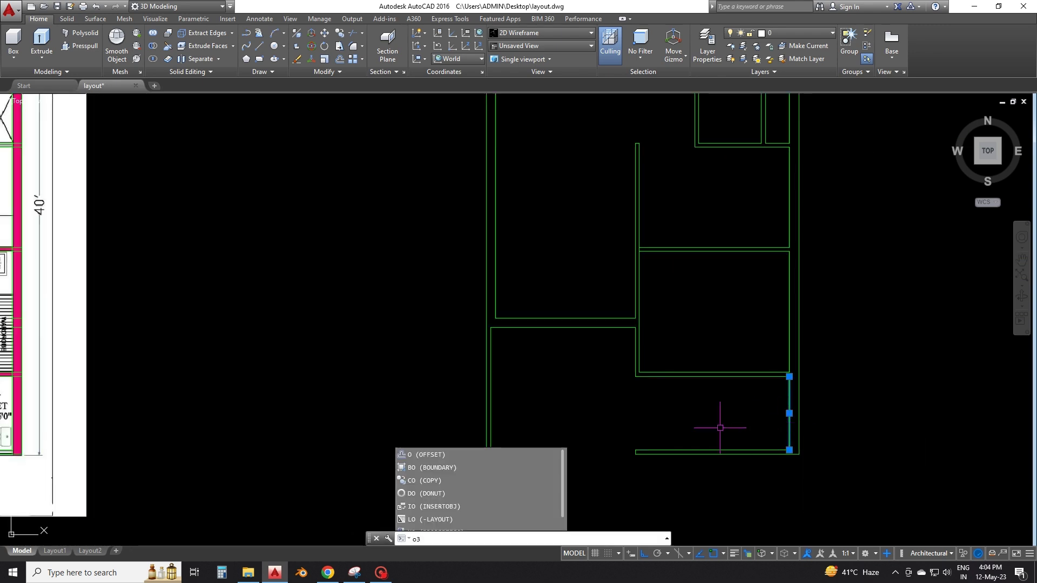
text('10)
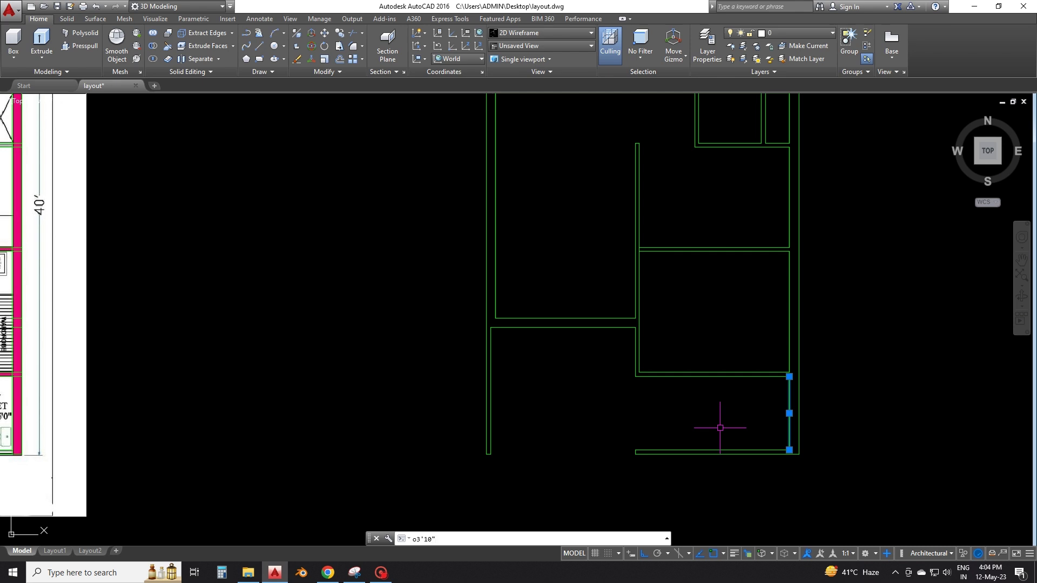
text(o)
key(Return)
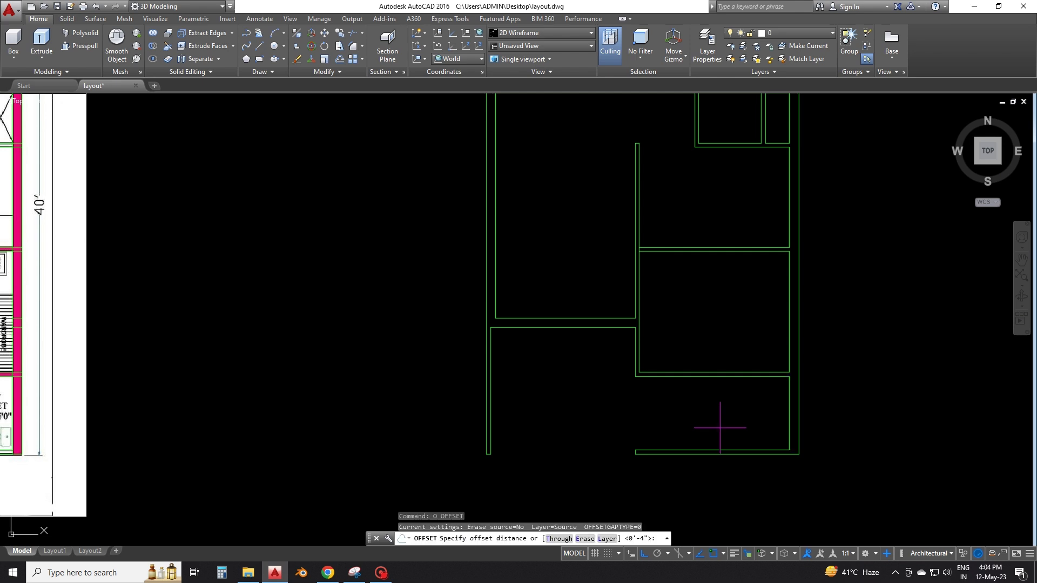
text(3'10")
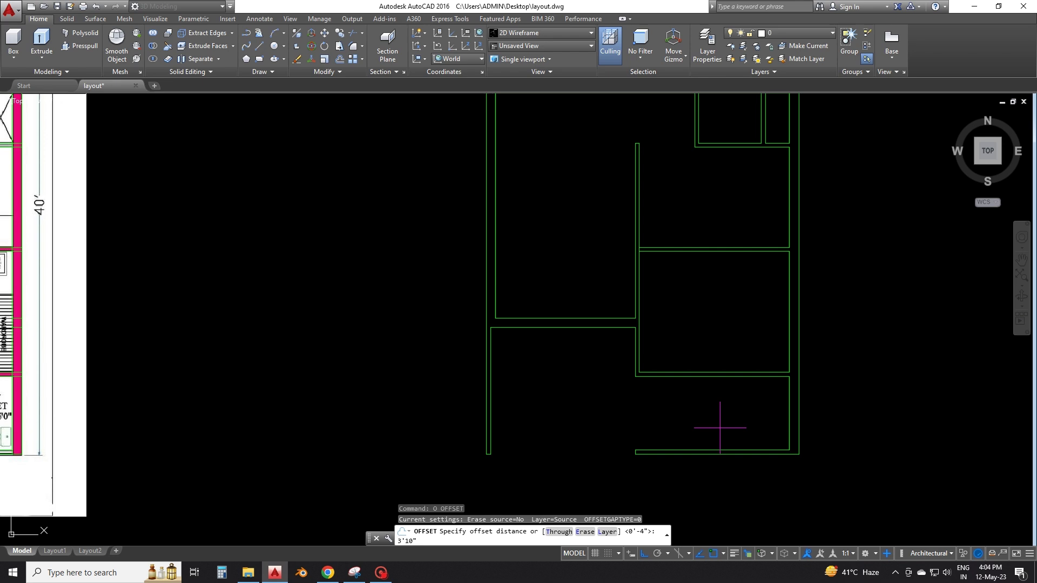
key(Return)
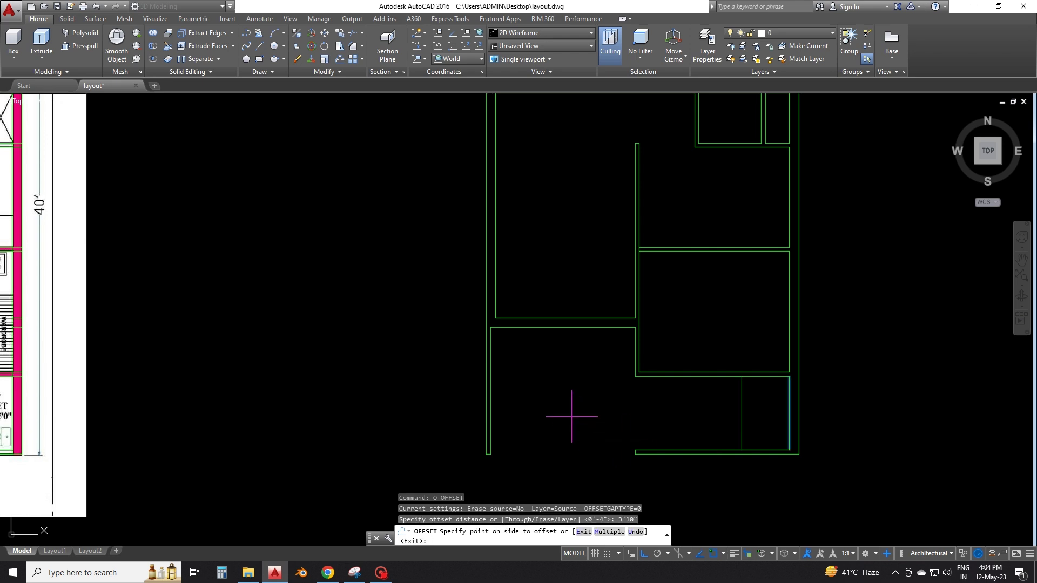
click(572, 416)
key(Return)
Step: Offset the new line 4" further left to form the partition wall
click(742, 416)
text(o)
key(Return)
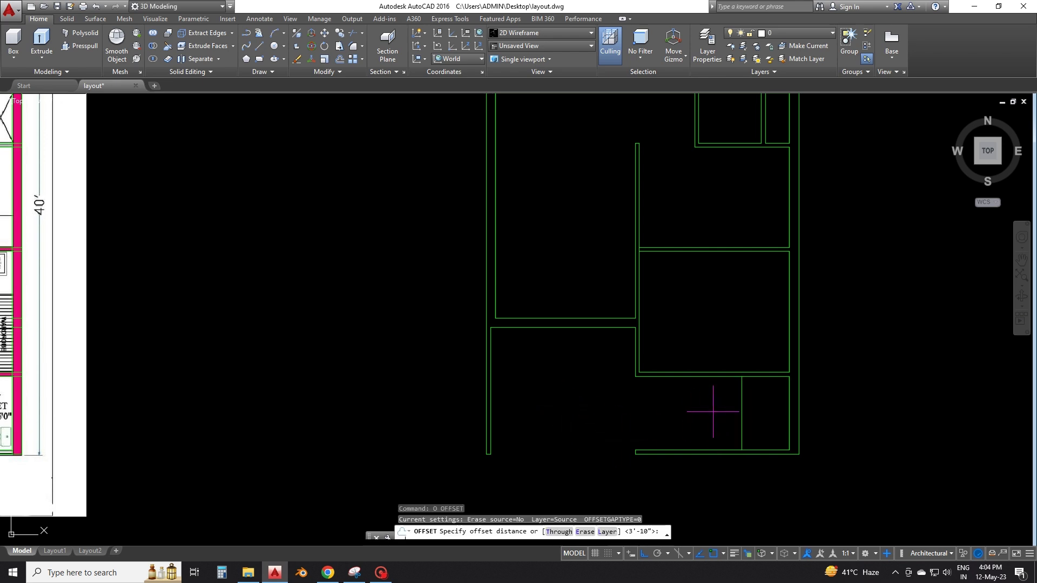
text(4)
key(Return)
click(714, 411)
key(Escape)
scroll(755, 377, down, 2)
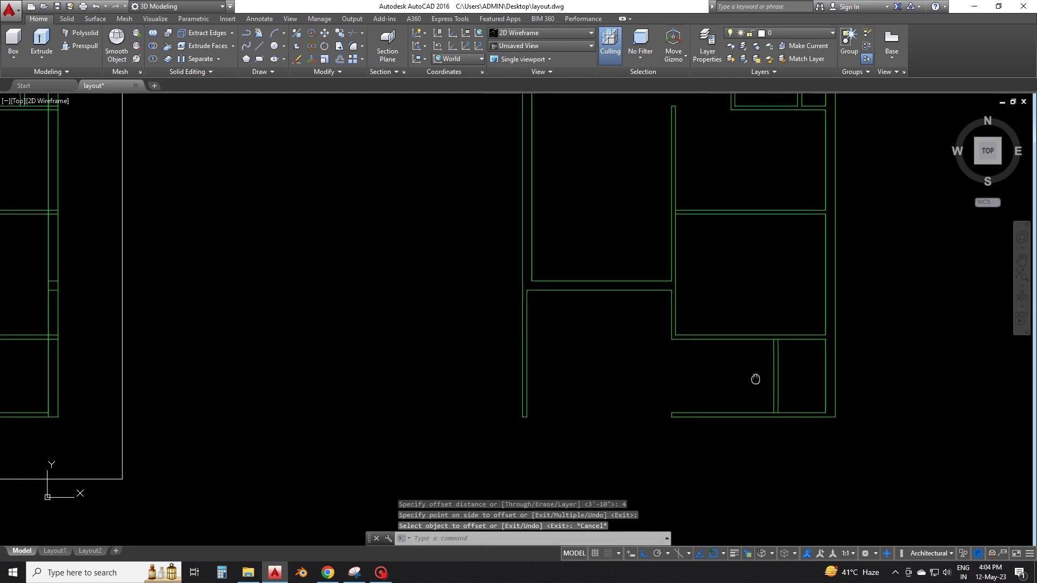
scroll(788, 405, down, 2)
scroll(727, 396, down, 2)
middle_drag(727, 395, 751, 402)
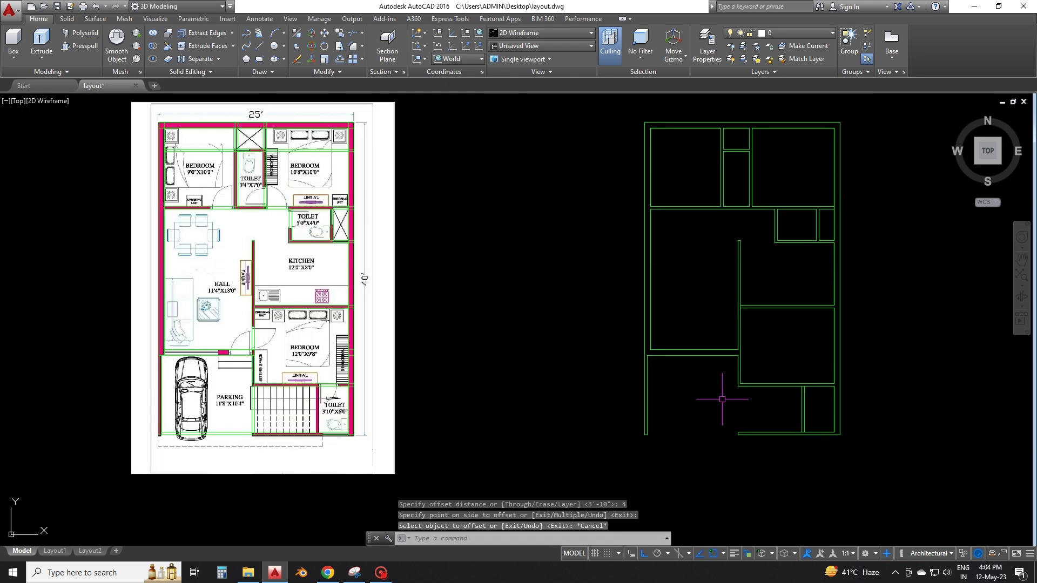
Step: Draw a horizontal line across the stair area
key(Escape)
key(Escape)
scroll(779, 412, up, 4)
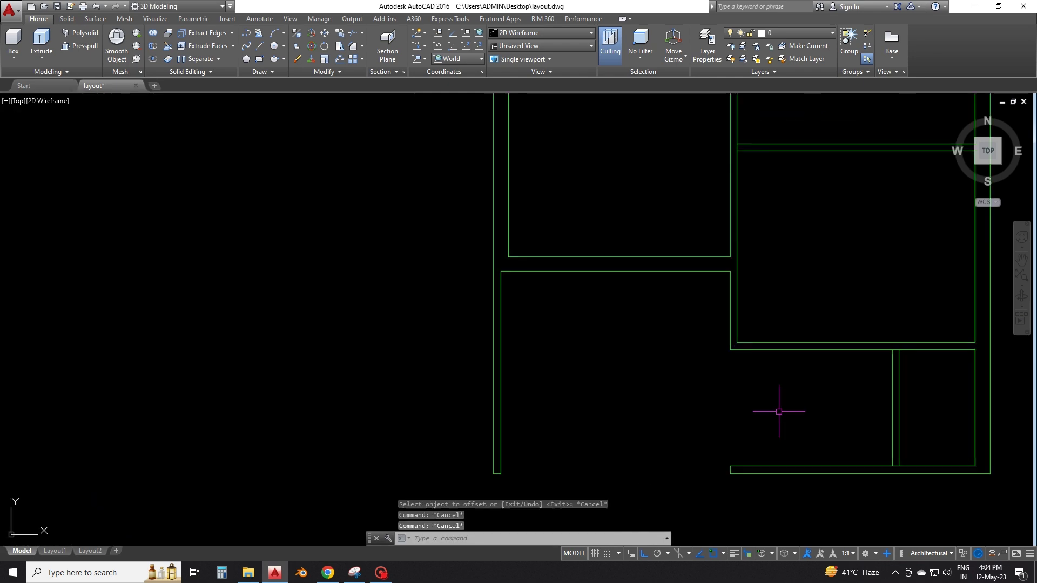
text(l)
key(Return)
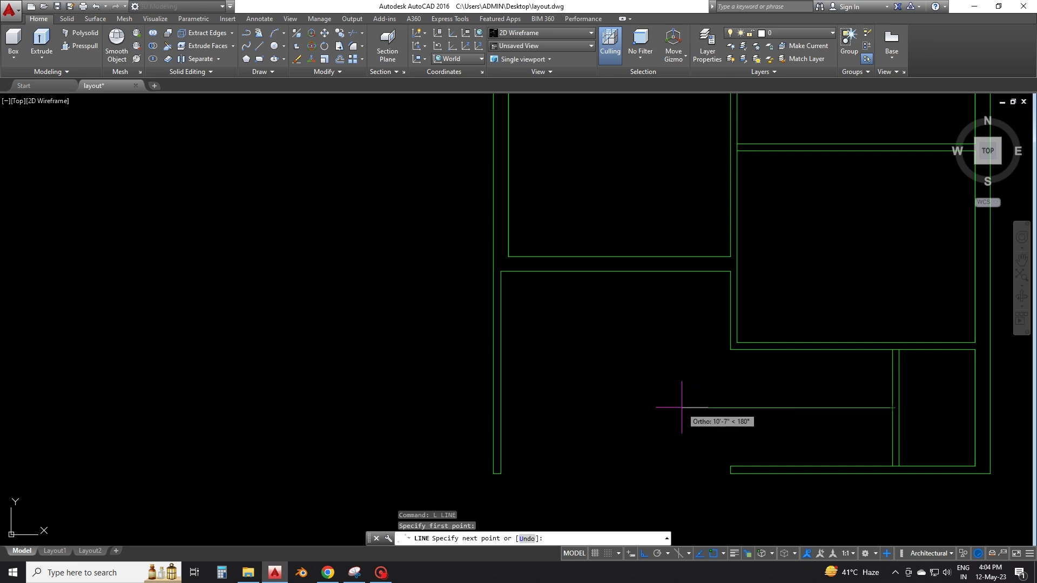
click(681, 407)
key(Escape)
text(;)
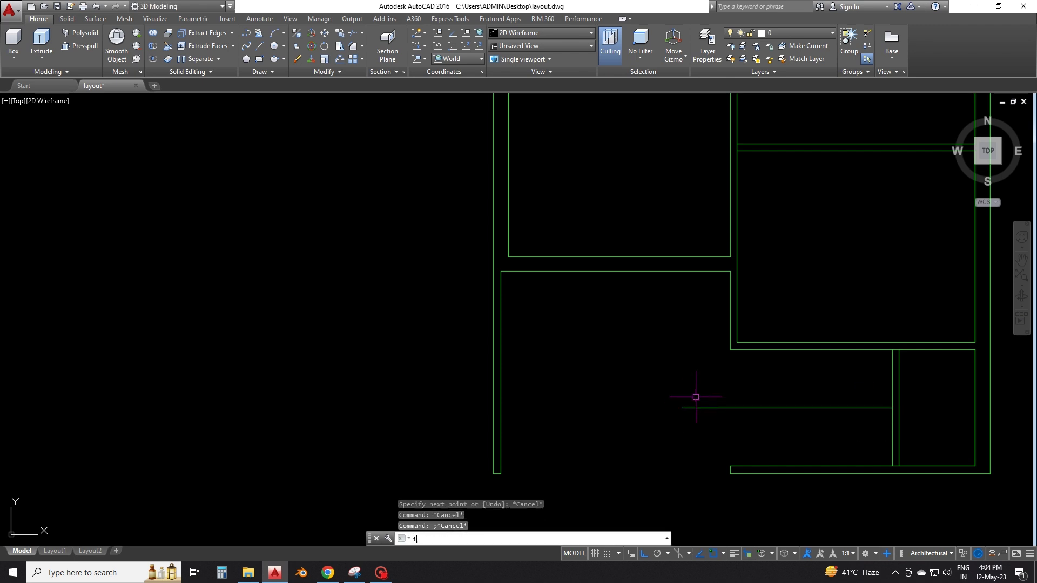
key(Return)
key(Escape)
Step: Select the short vertical line at the stair's left side
text(l)
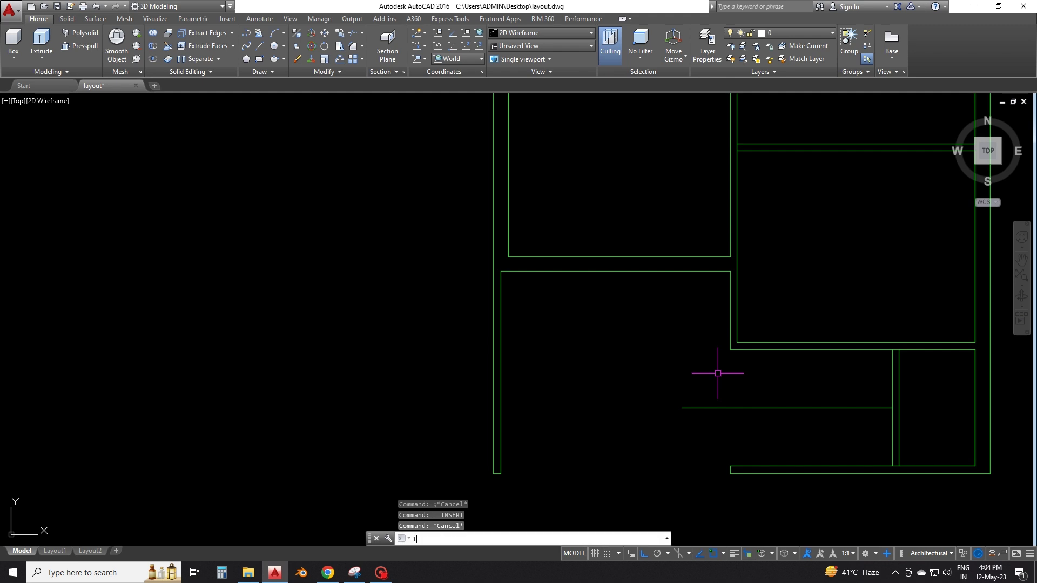
key(Return)
key(Escape)
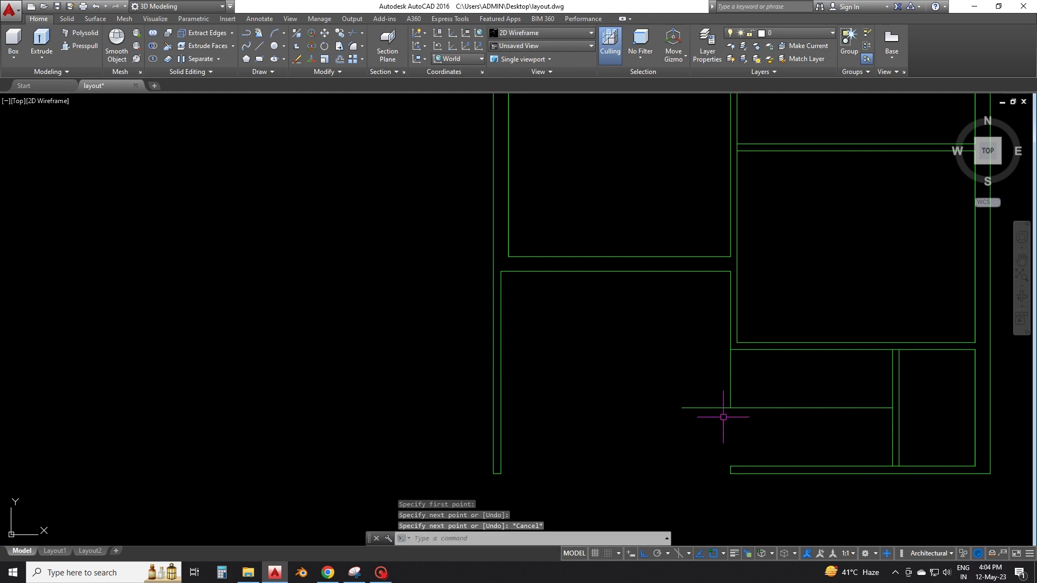
text(tr)
key(Return)
key(Return)
key(Escape)
click(736, 387)
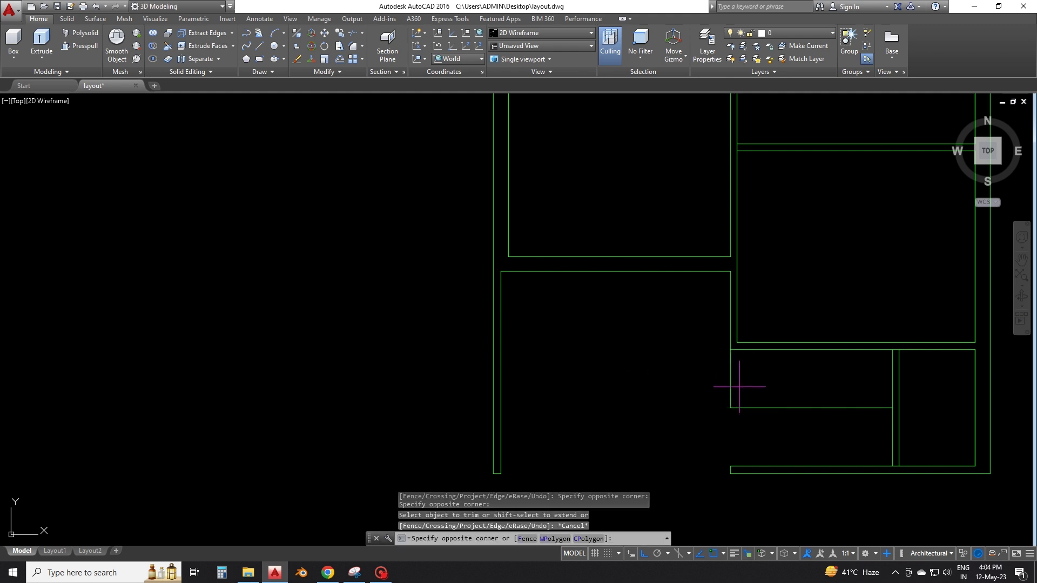
click(700, 373)
Step: Copy the stair line as a row of 12 treads spaced 9 apart
text(co)
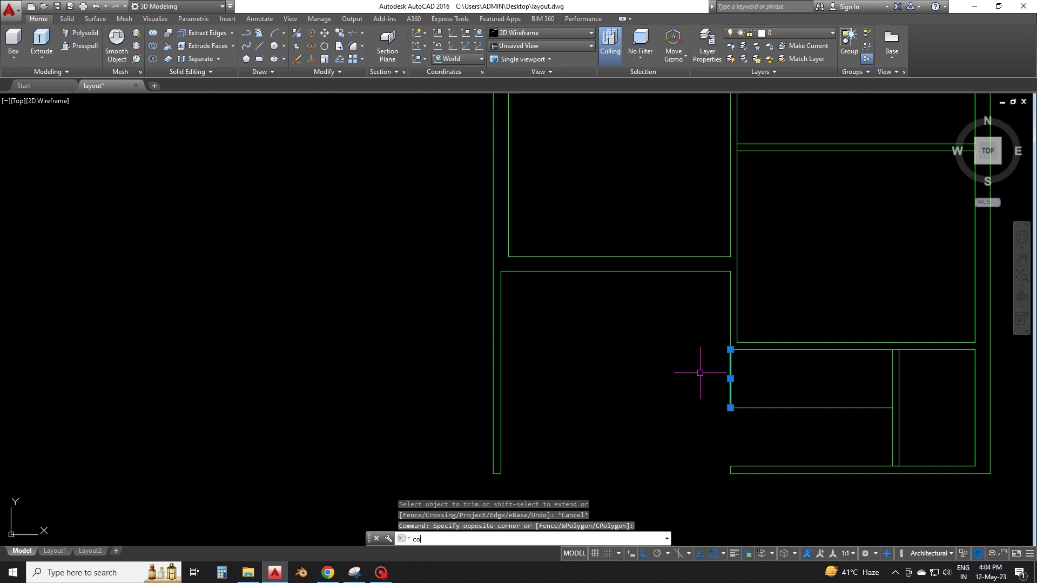
key(Return)
click(730, 408)
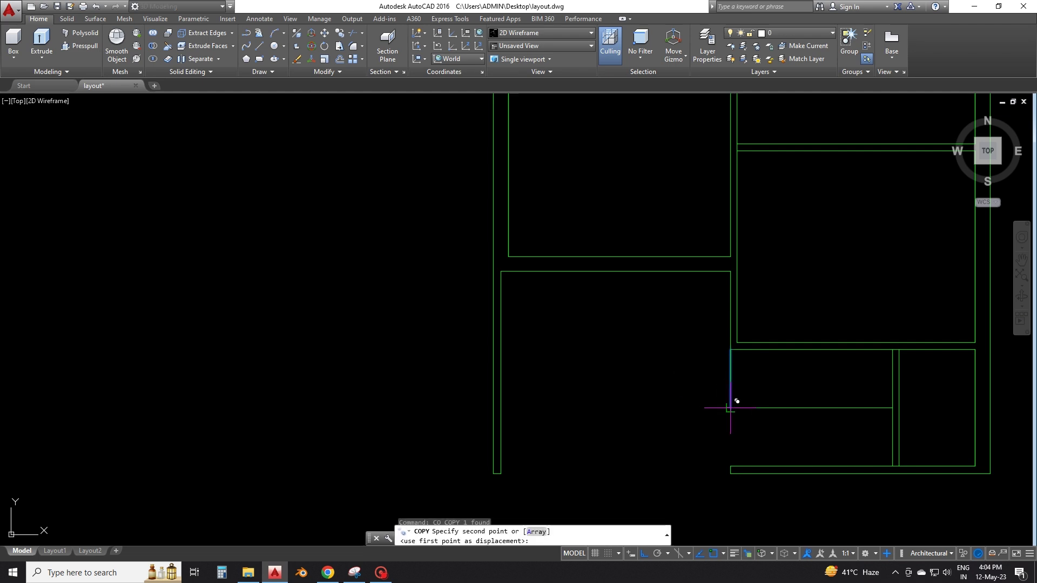
text(a)
key(Return)
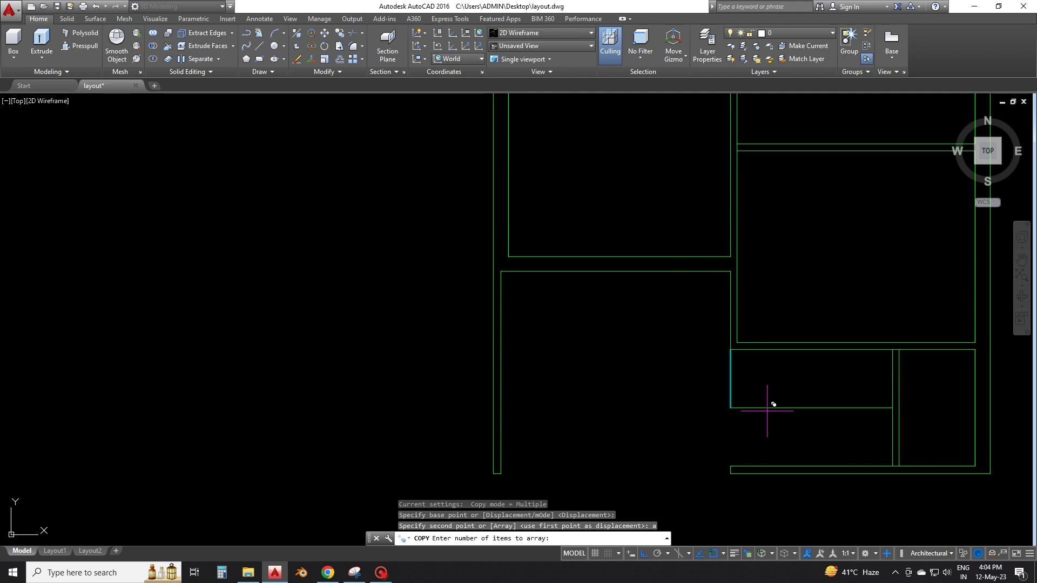
scroll(767, 411, down, 5)
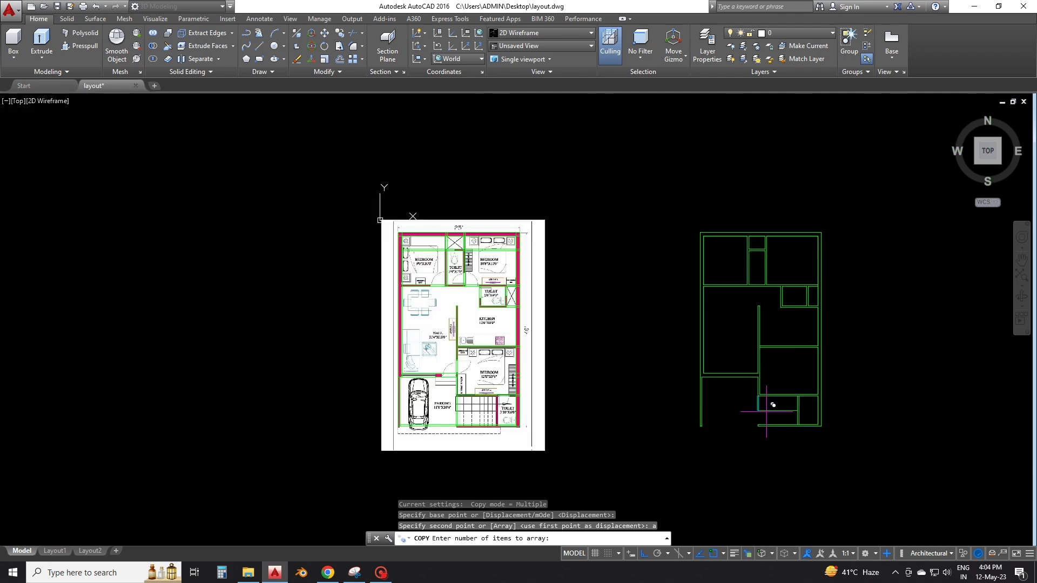
scroll(773, 405, up, 2)
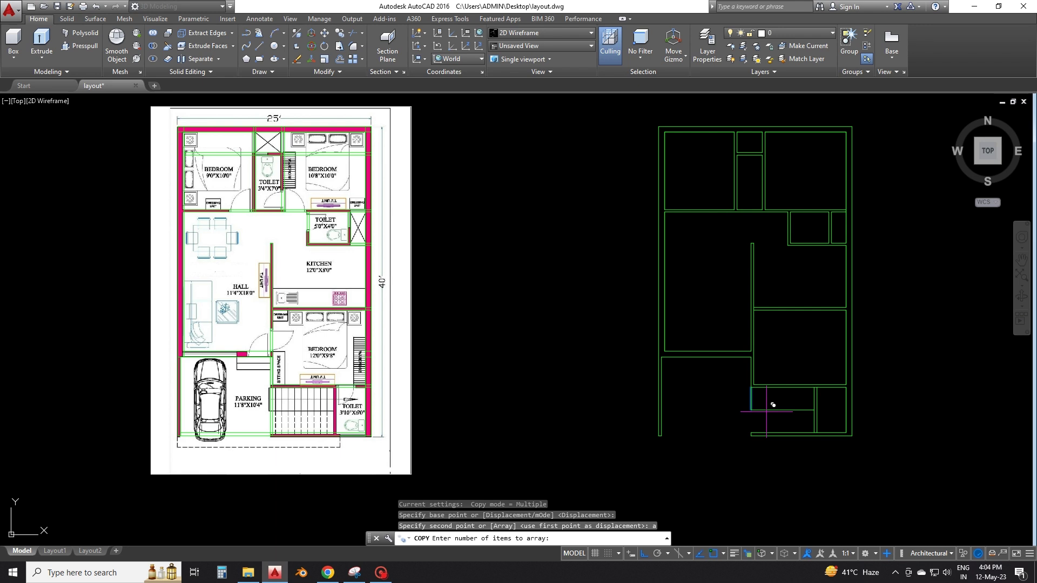
text(12)
key(Return)
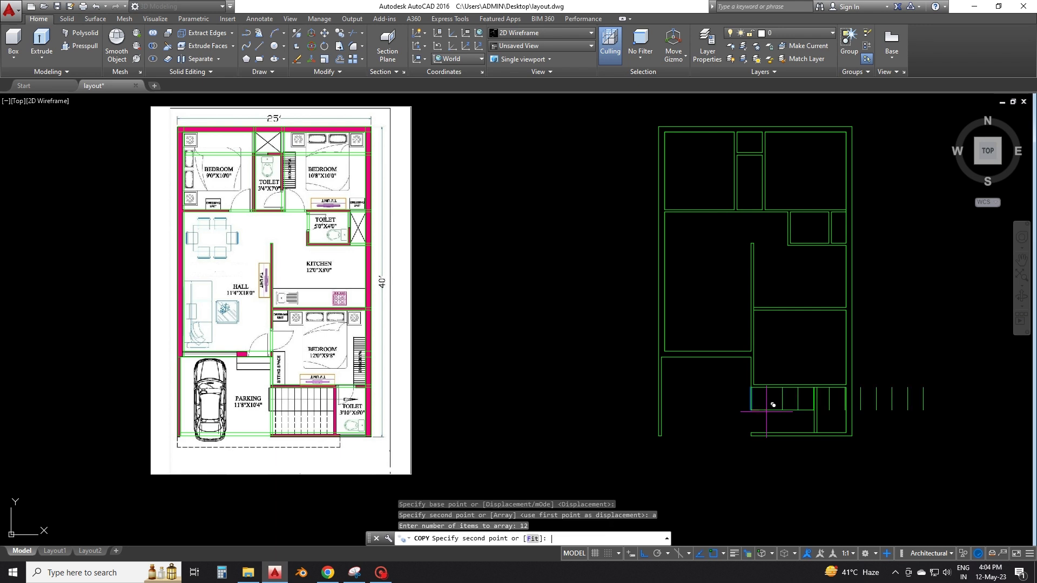
scroll(751, 409, up, 4)
text(9)
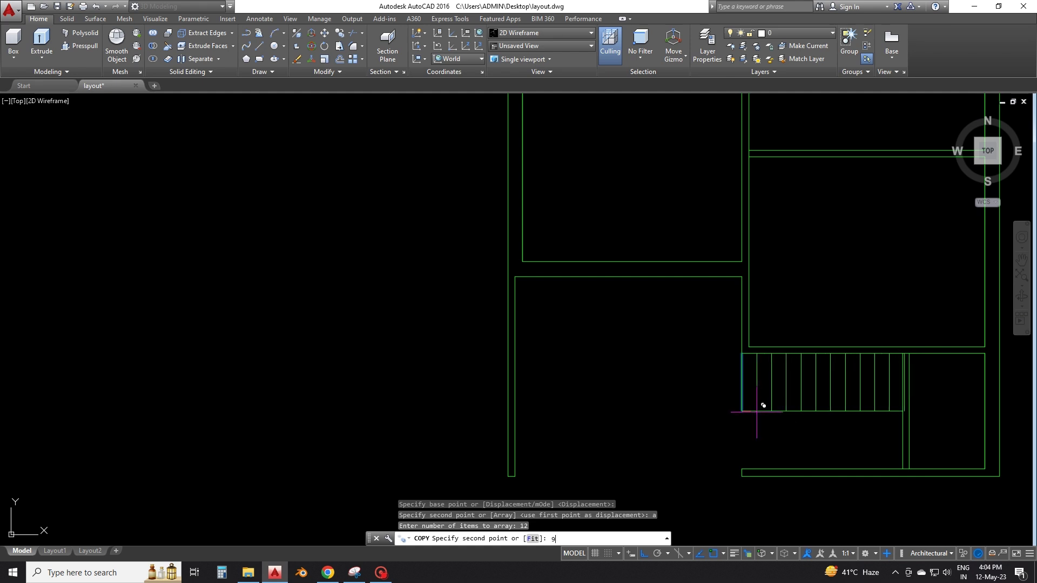
key(Return)
key(Escape)
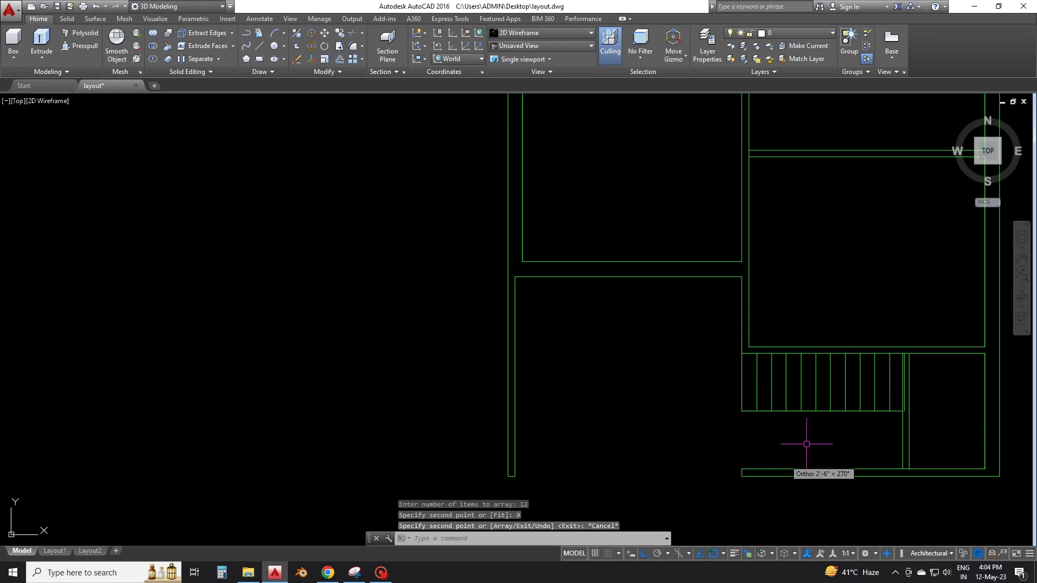
Step: Erase the extra stair line
scroll(891, 405, up, 4)
click(923, 418)
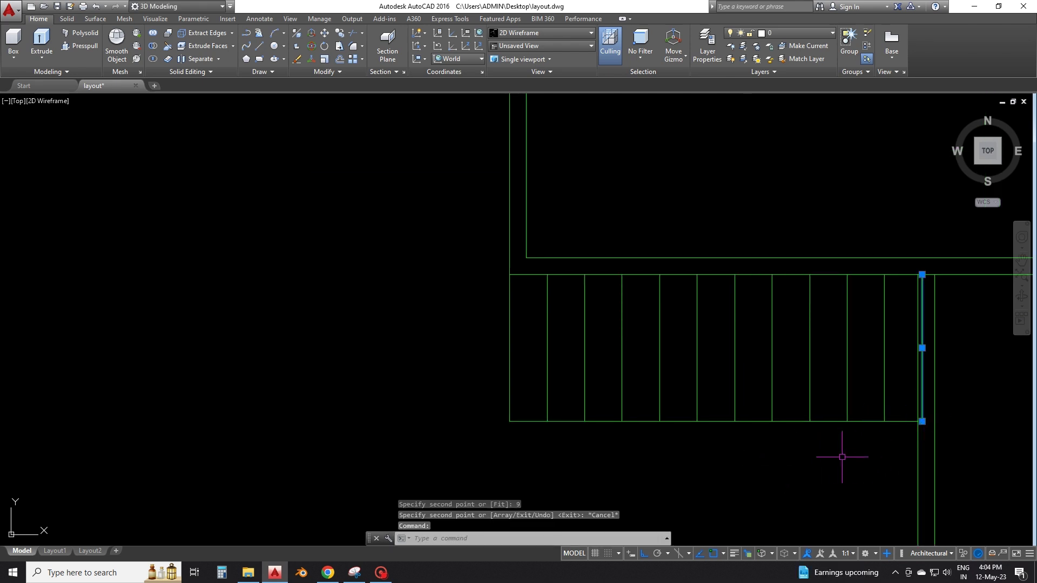
text(e)
key(Return)
scroll(801, 362, down, 2)
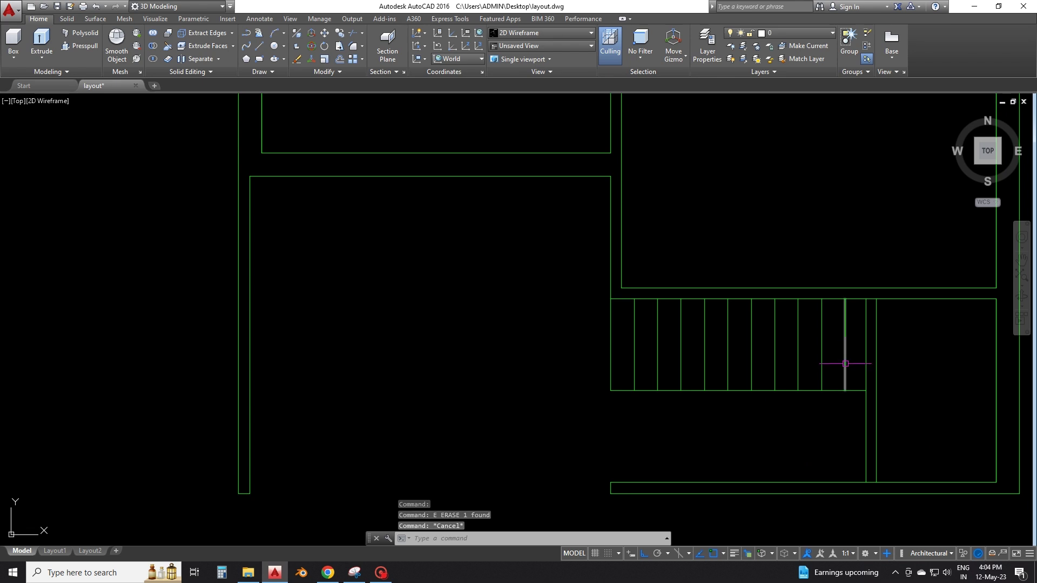
Step: Mirror the ten stair treads about a horizontal line, keeping the originals
click(627, 332)
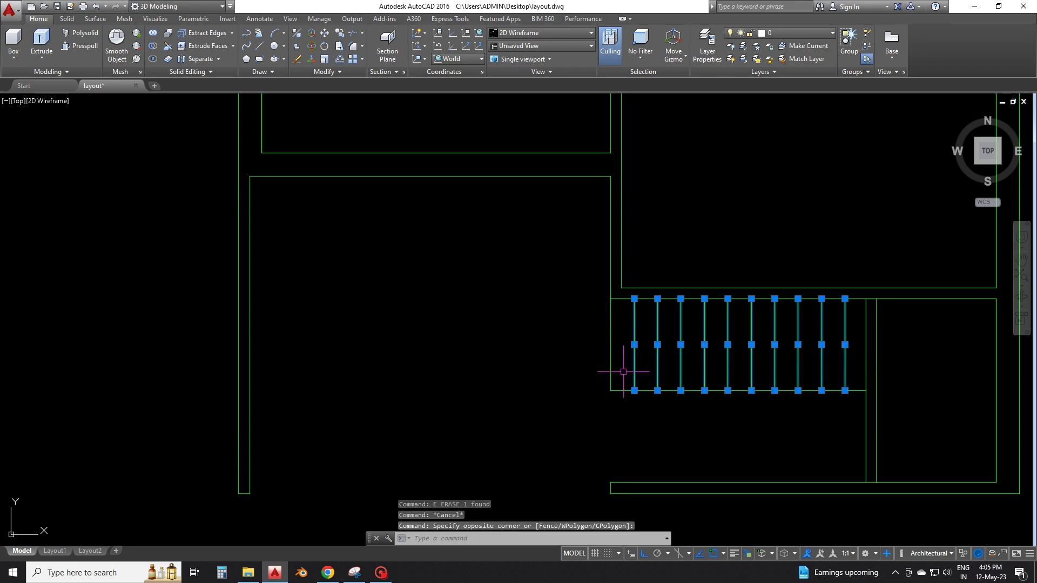
text(mi)
key(Return)
click(634, 390)
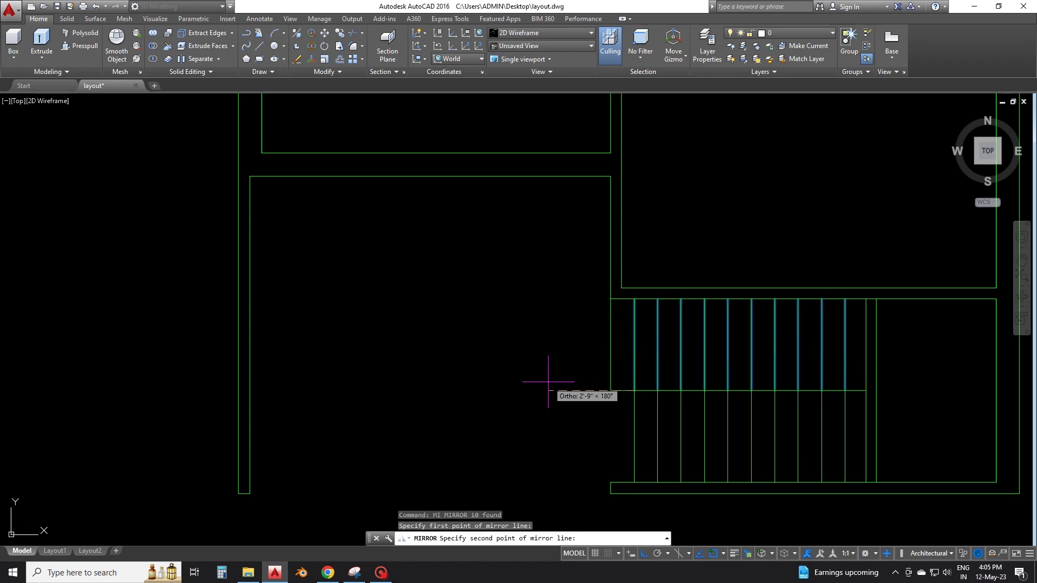
click(544, 390)
key(Return)
scroll(610, 398, down, 2)
scroll(610, 394, down, 3)
scroll(611, 394, down, 2)
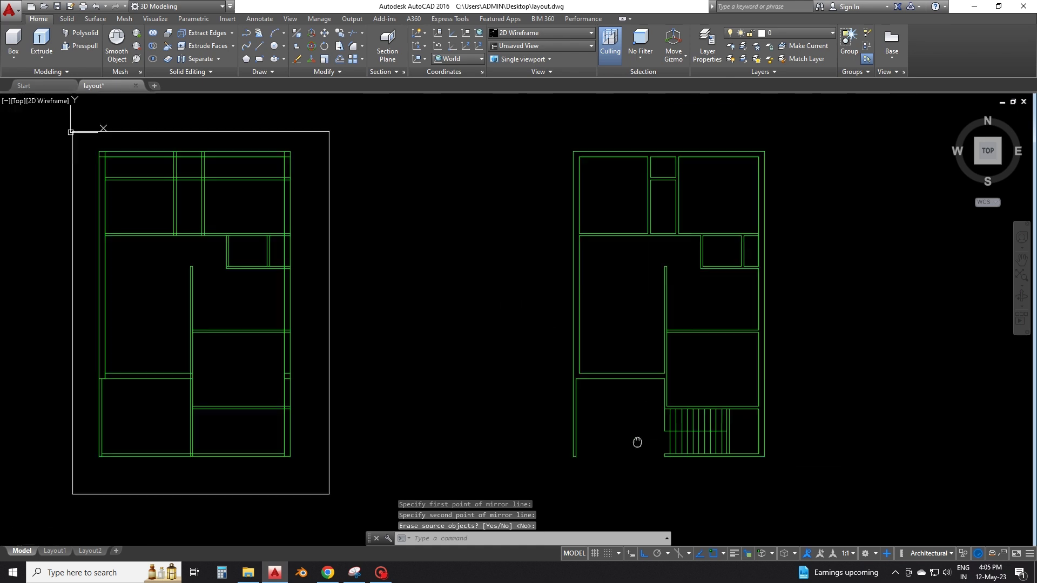
middle_drag(637, 440, 708, 420)
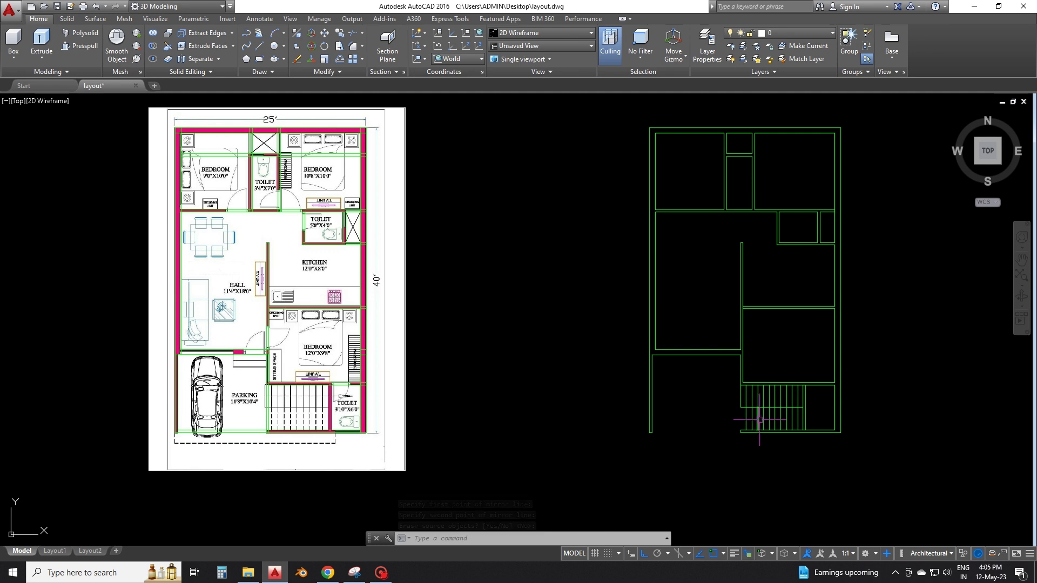
Step: Draw a corner-to-corner diagonal across the first duct box
scroll(789, 425, up, 3)
scroll(797, 424, down, 3)
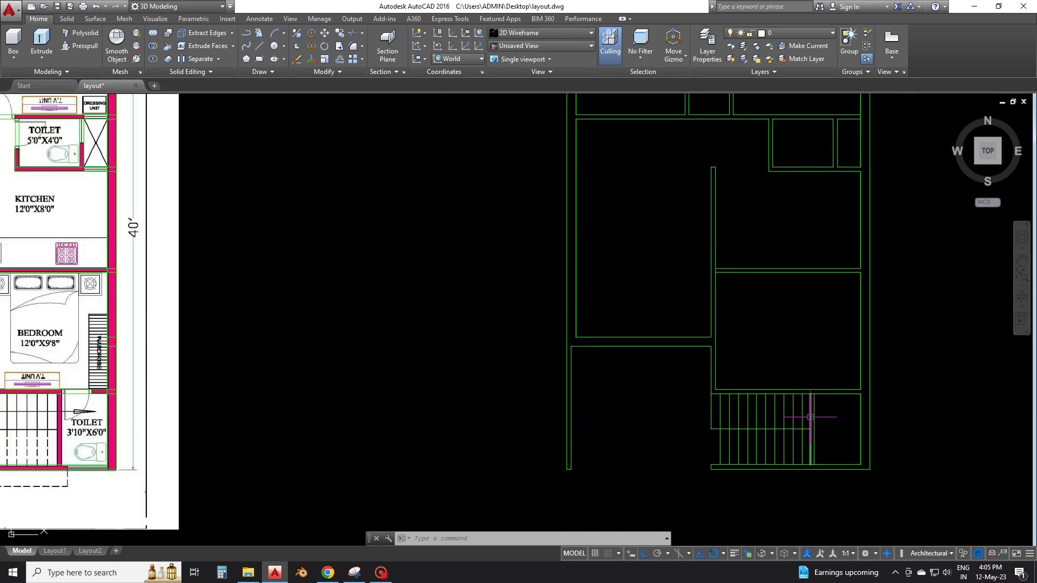
scroll(797, 426, down, 1)
scroll(797, 427, up, 2)
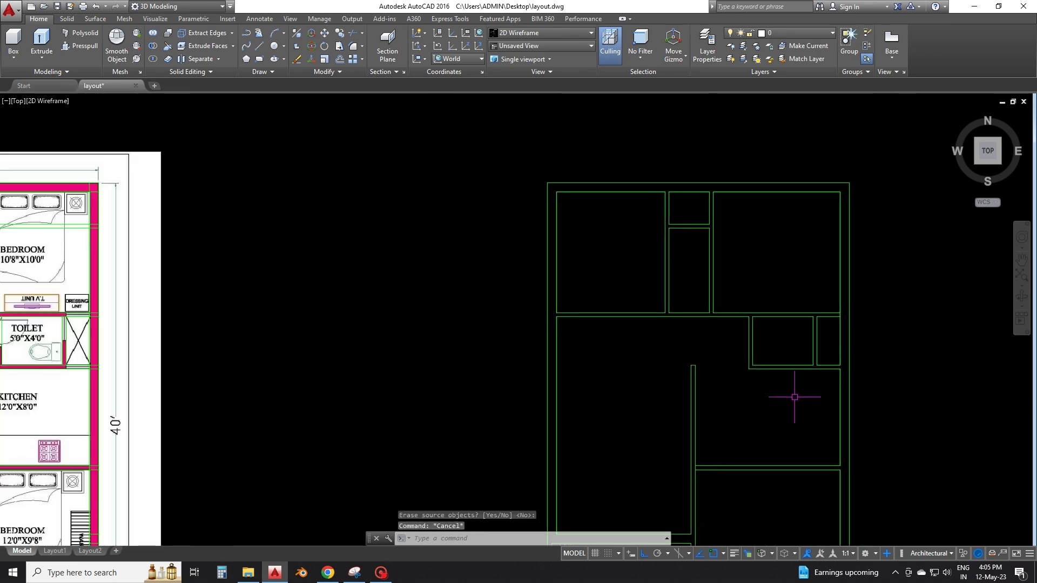
text(l)
key(Return)
scroll(805, 350, up, 6)
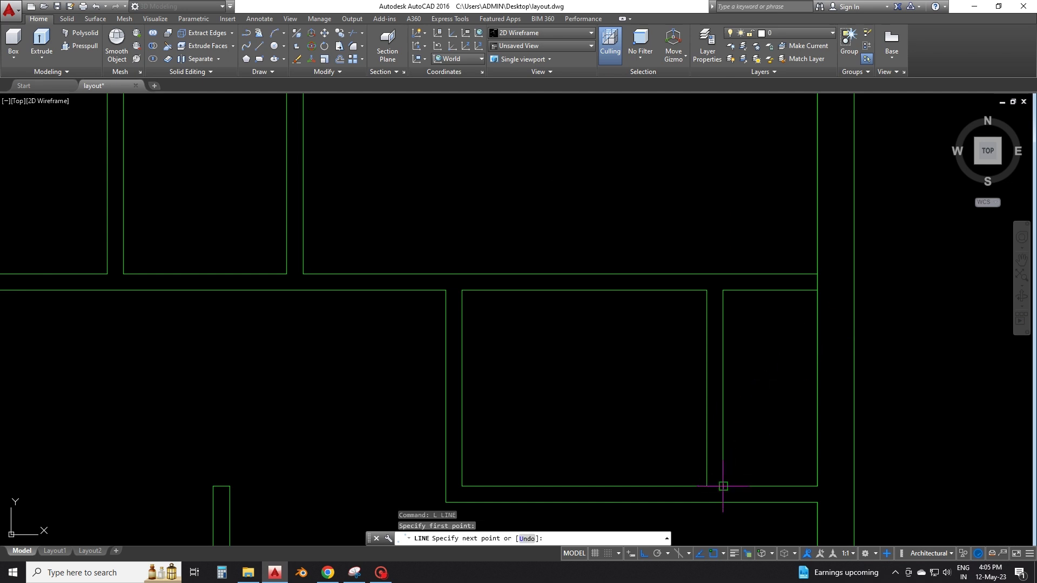
click(818, 290)
key(Return)
key(Return)
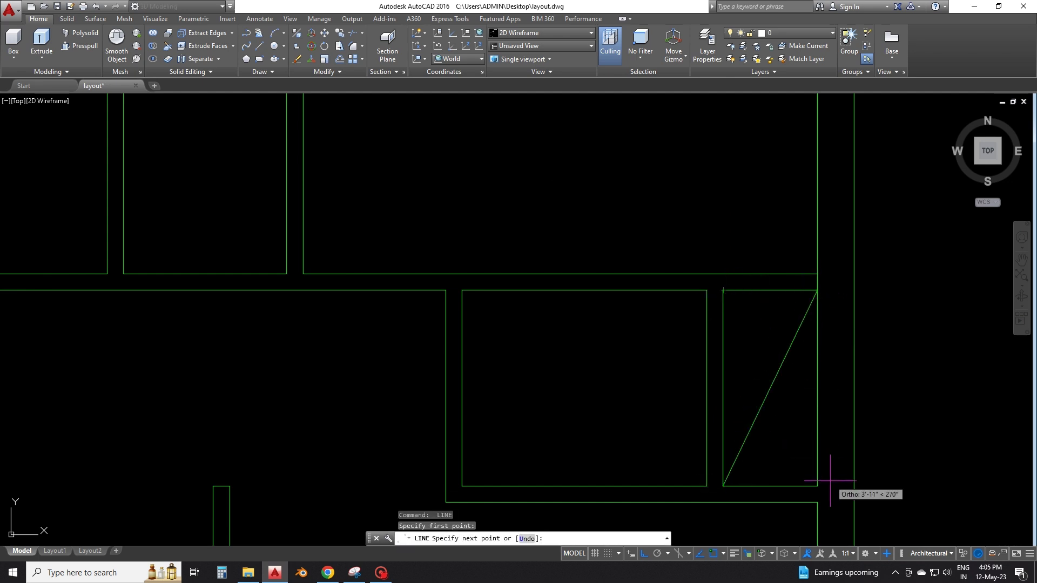
Step: Draw a corner-to-corner diagonal across the second duct box
click(817, 486)
scroll(809, 489, down, 4)
scroll(665, 378, up, 4)
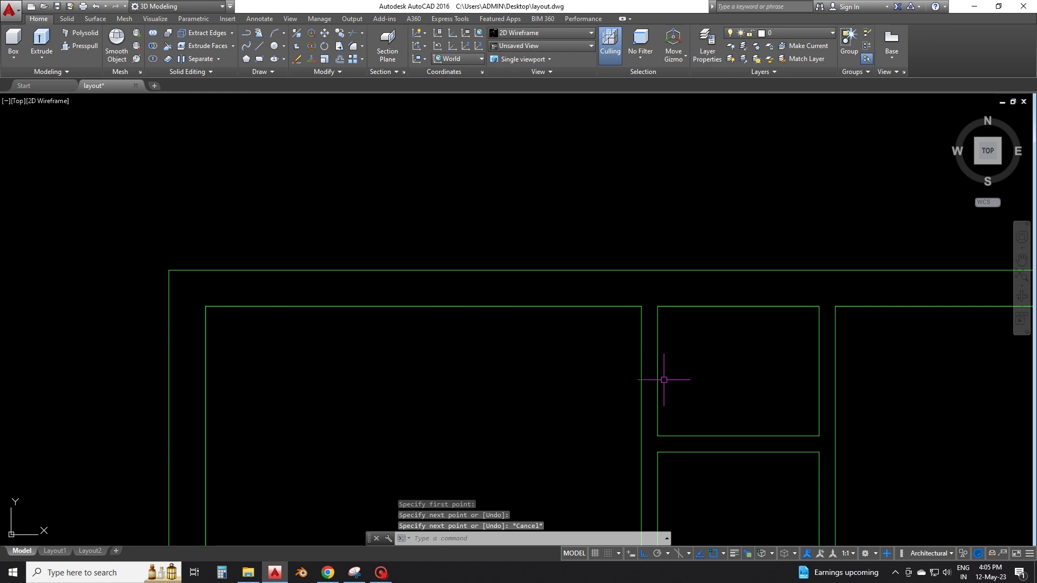
key(Return)
key(Return)
click(819, 307)
key(Return)
key(Return)
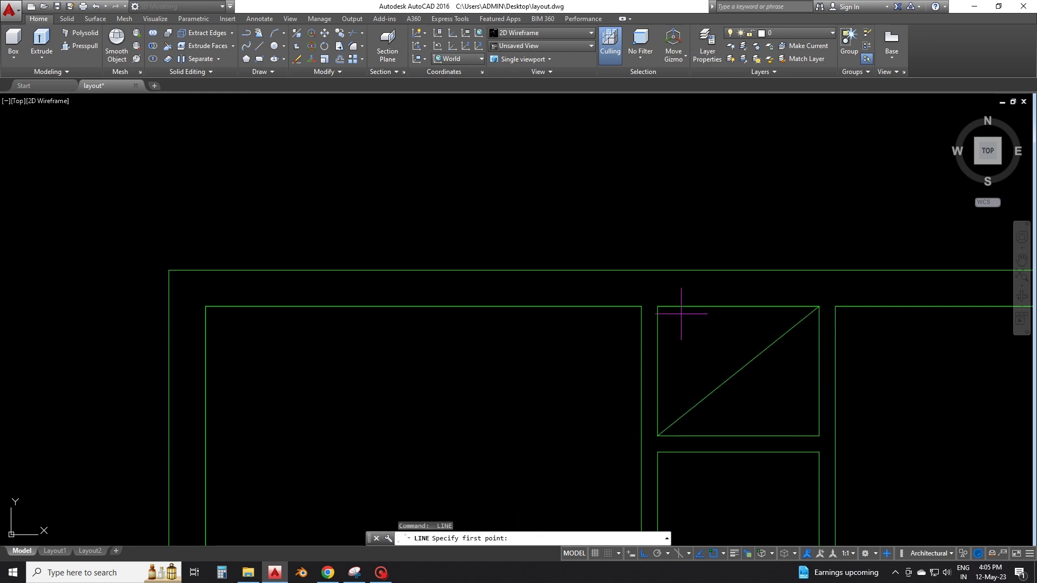
key(Escape)
scroll(819, 436, down, 3)
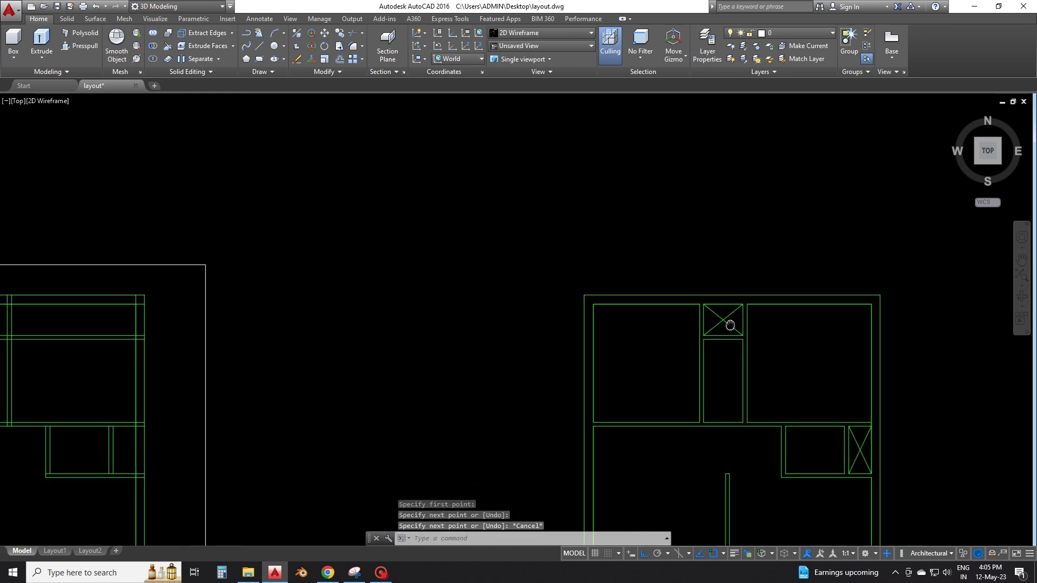
scroll(590, 439, down, 2)
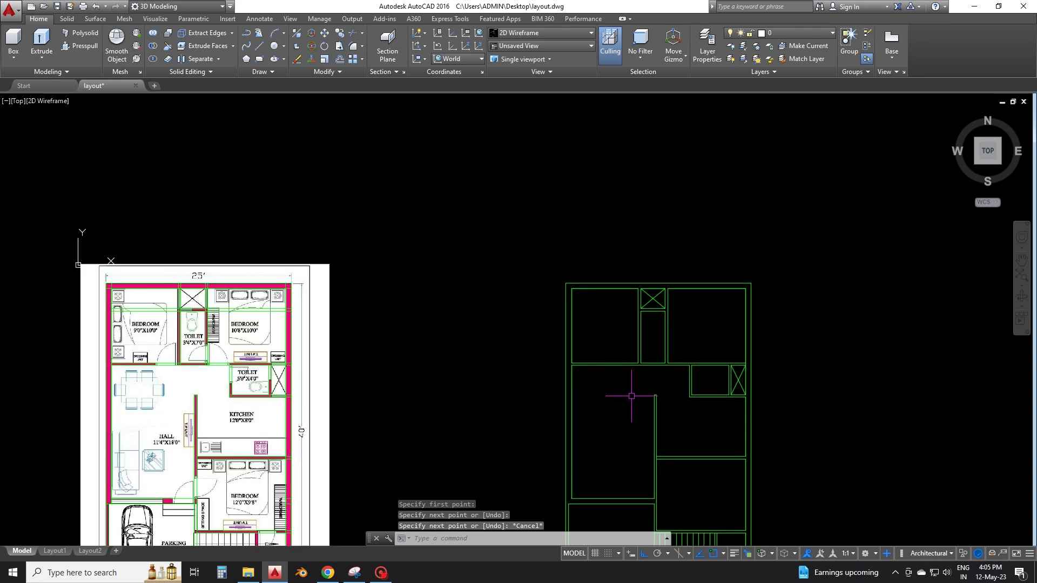
middle_drag(631, 396, 621, 327)
Step: Insert DOOR.dwg from the BLOCK folder as a block
text(i)
key(Return)
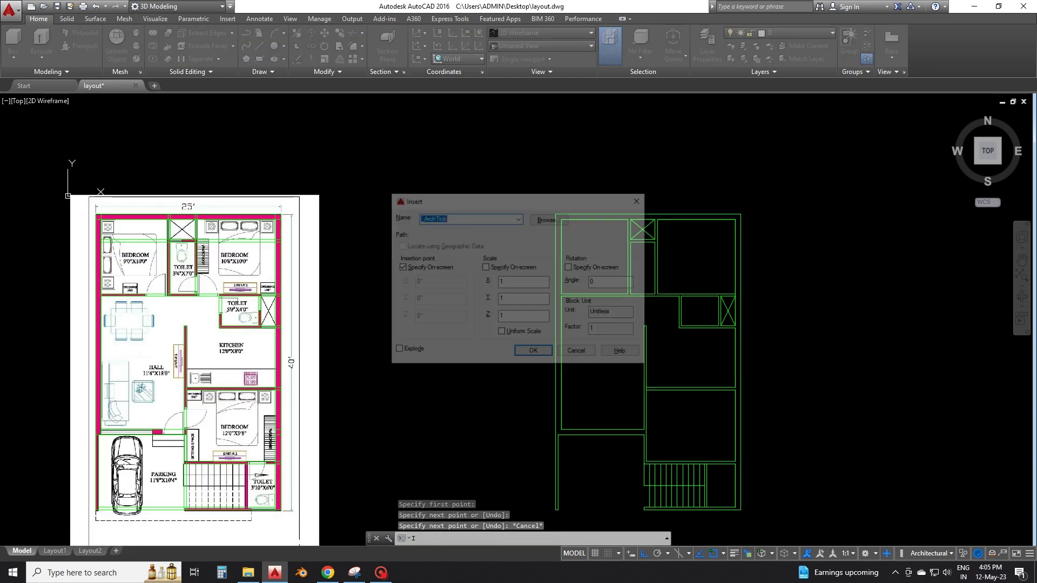
click(550, 219)
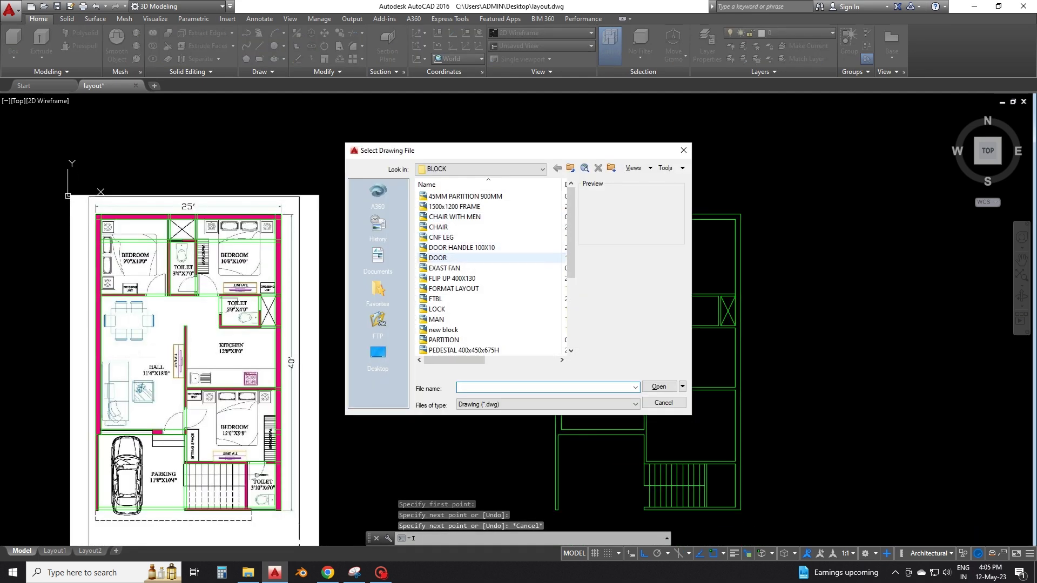
click(438, 258)
key(Return)
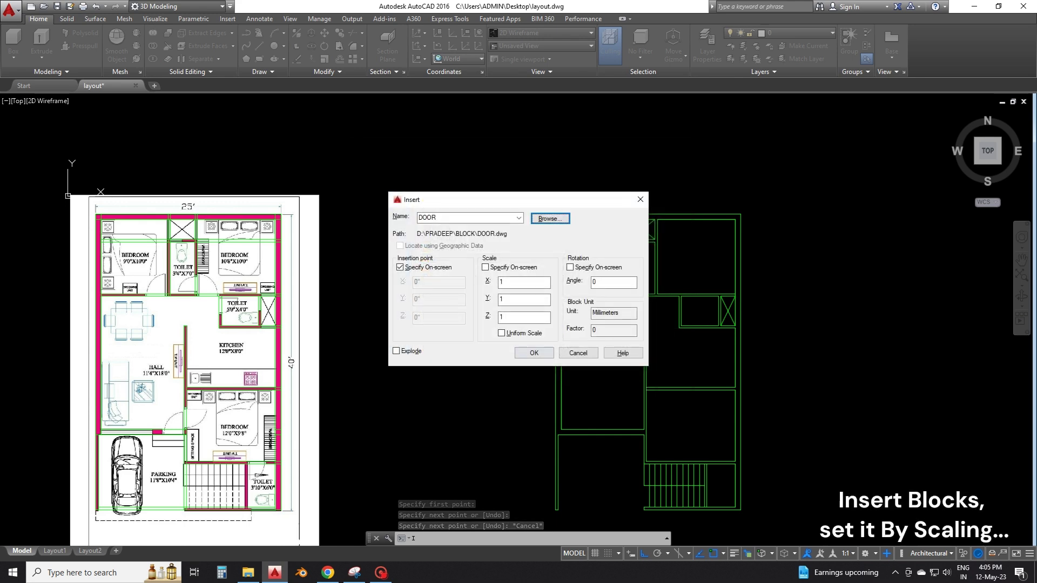
key(Return)
Step: Zoom to the drawing extents and select the tiny door block
scroll(499, 383, down, 2)
scroll(500, 383, down, 2)
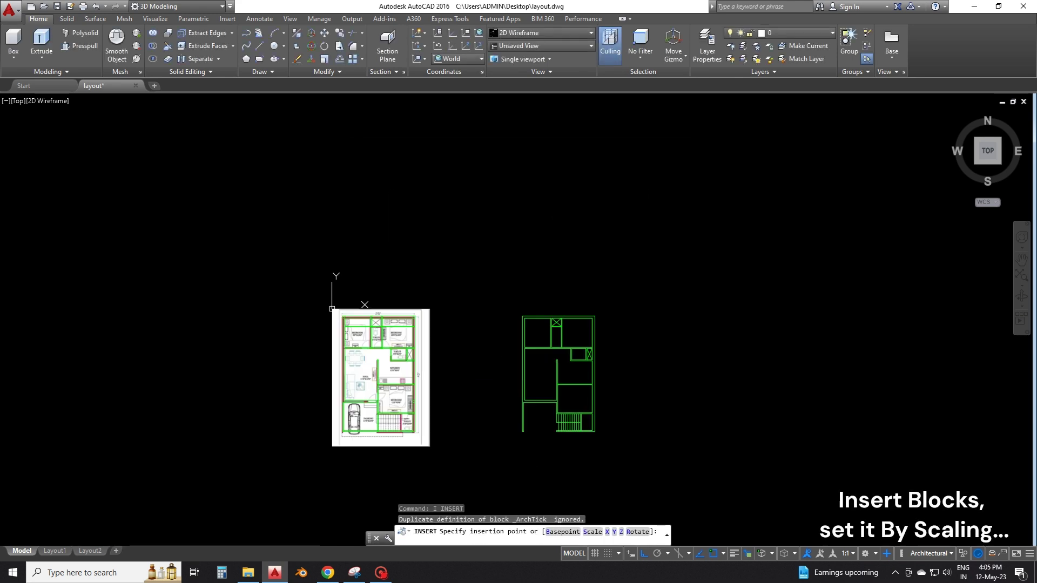
middle_click(500, 383)
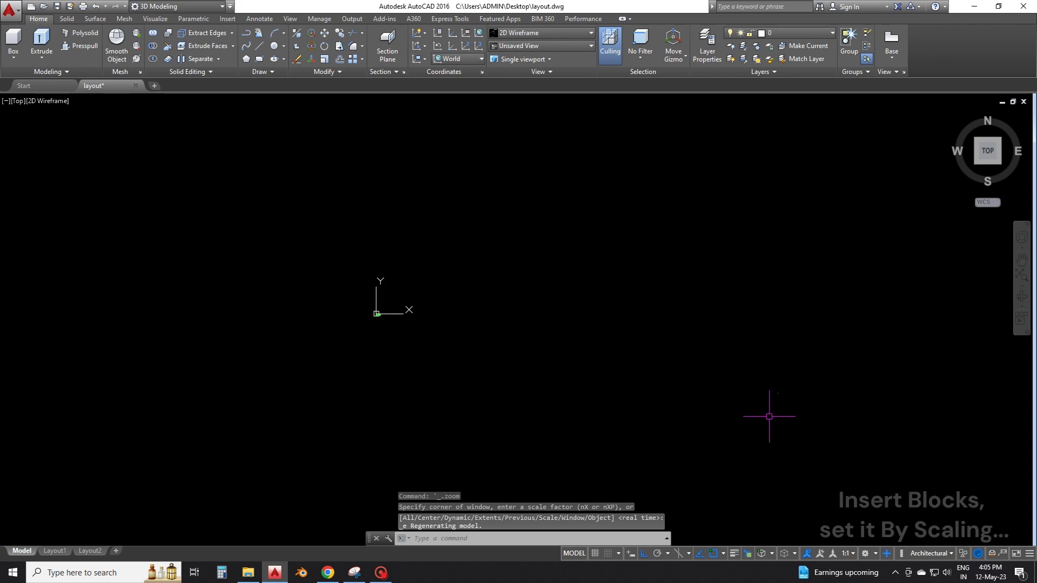
click(792, 387)
click(746, 354)
Step: Move the door block beside the floor plan
key(Return)
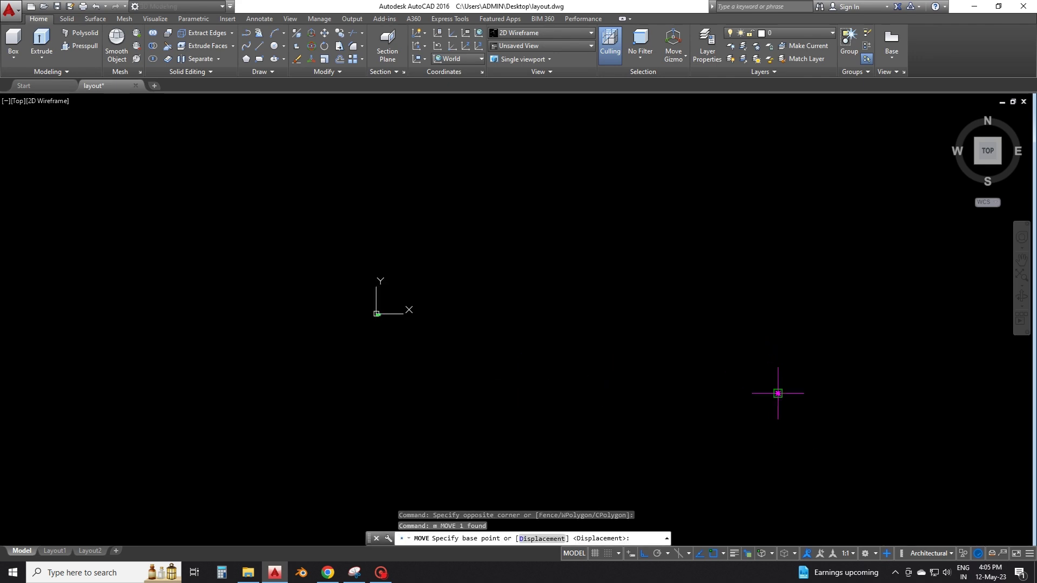
click(777, 394)
scroll(297, 287, up, 3)
scroll(537, 412, up, 2)
scroll(593, 324, down, 2)
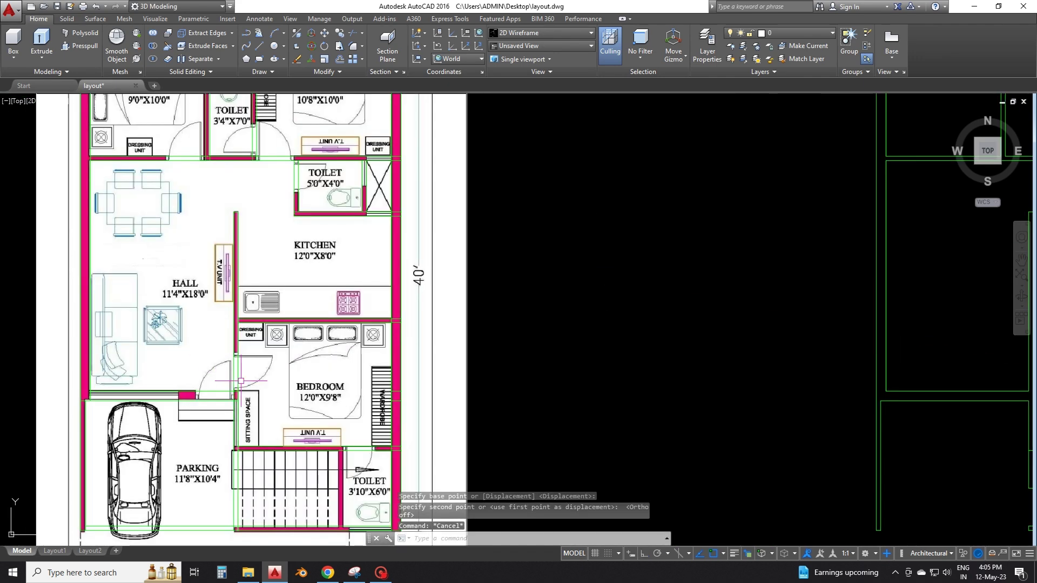
scroll(267, 391, up, 2)
scroll(267, 391, down, 2)
middle_drag(241, 370, 272, 410)
click(272, 409)
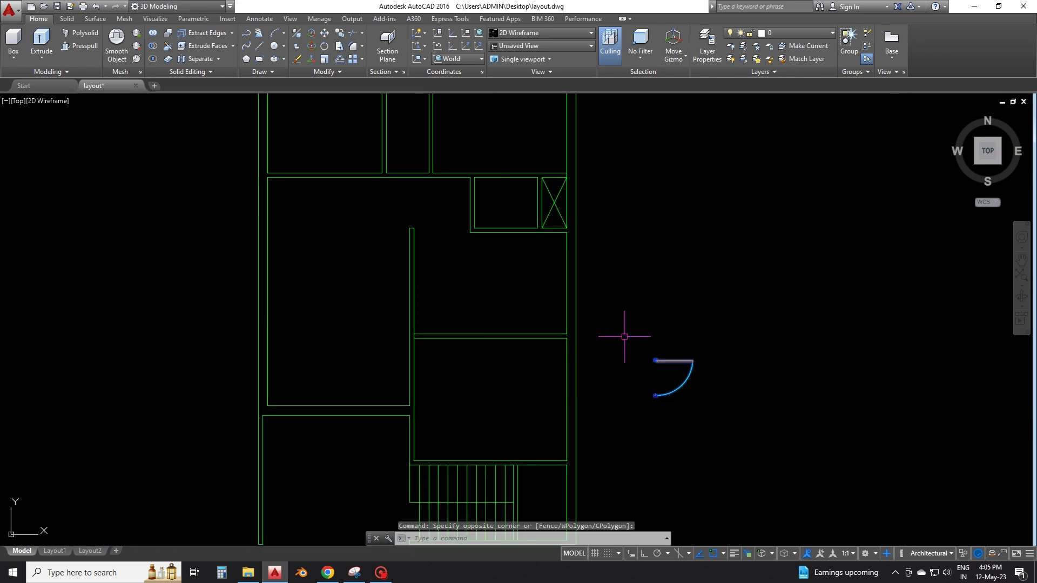
Step: Scale the door by reference to a 2.5' width
scroll(625, 336, up, 3)
text(r)
click(665, 158)
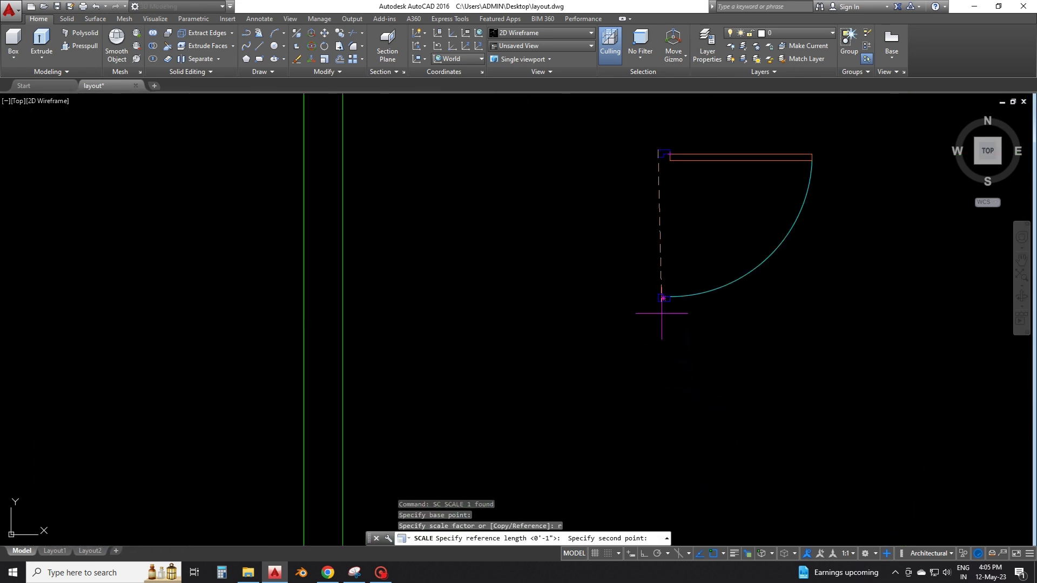
click(665, 297)
text(2.5')
key(Return)
Step: Mirror the resized door about a vertical line, keeping the original
key(Escape)
scroll(669, 276, down, 3)
click(686, 281)
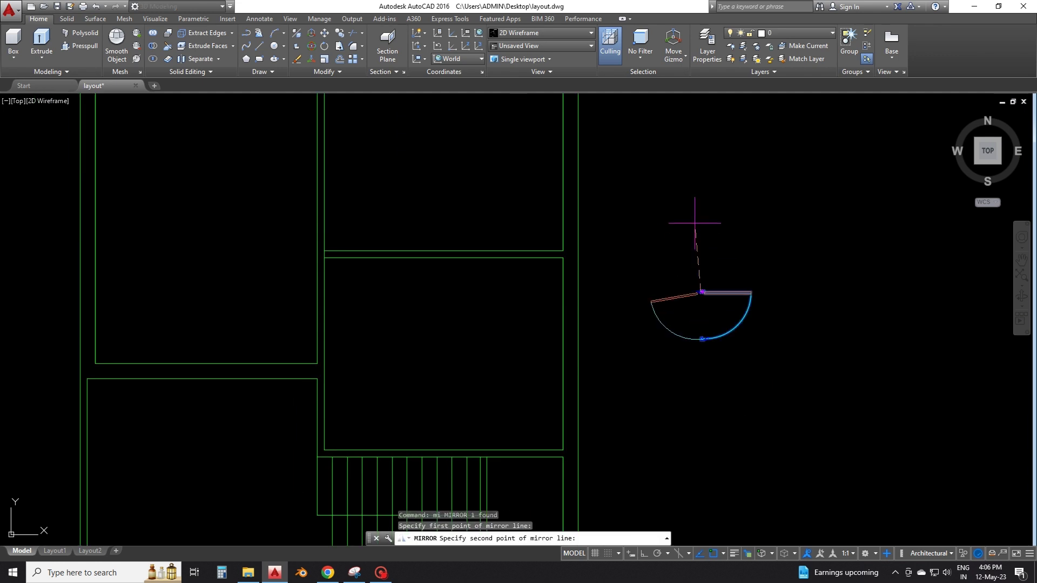
key(Escape)
scroll(707, 405, down, 3)
text(ro)
key(Return)
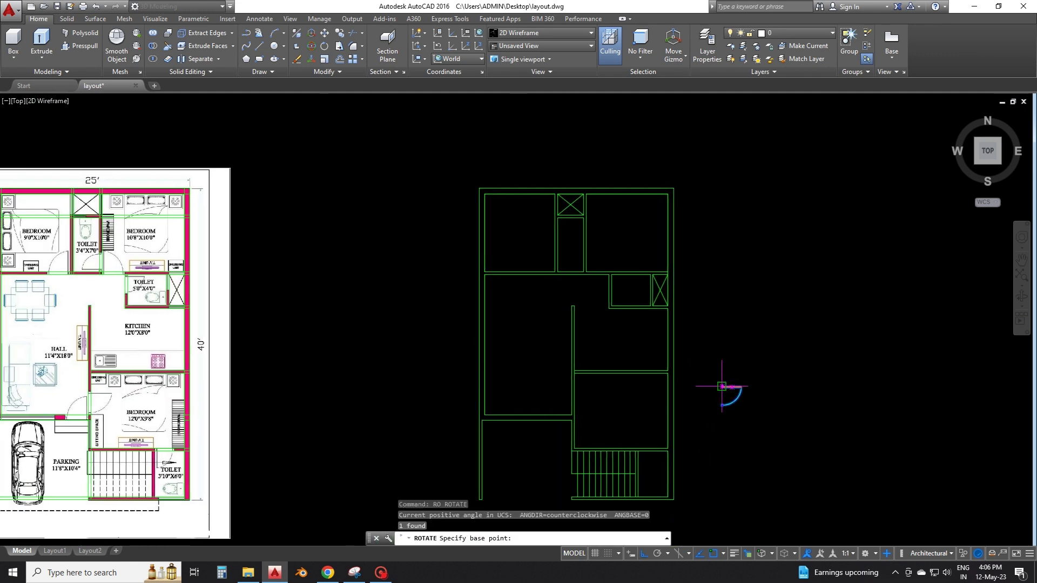
click(698, 330)
click(698, 367)
key(Return)
click(657, 357)
scroll(657, 356, up, 2)
key(Escape)
Step: Move the selected door toward the wall opening, entering a distance of 4
scroll(470, 294, up, 1)
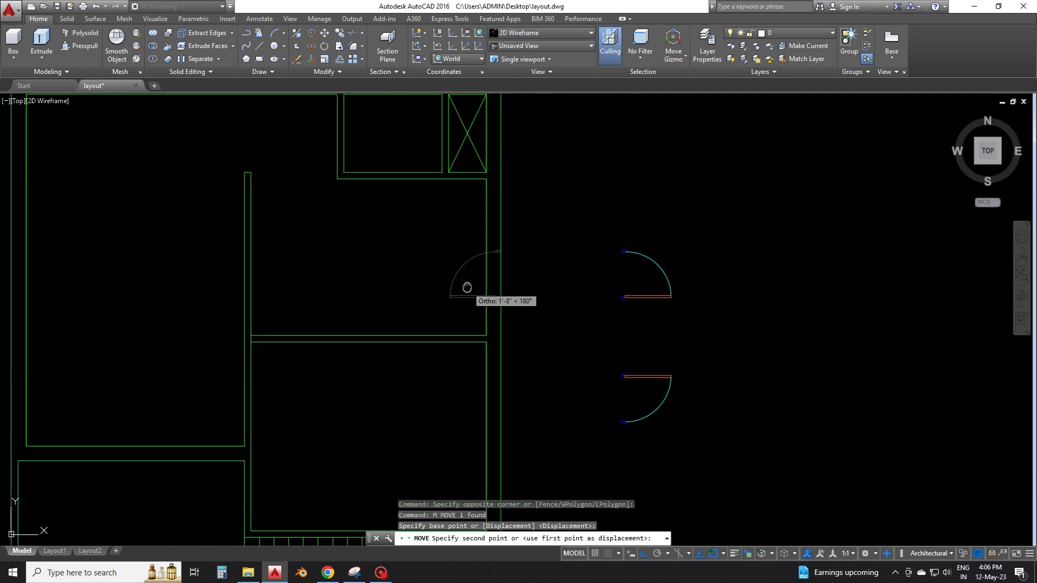
scroll(639, 410, up, 3)
scroll(301, 292, down, 8)
scroll(680, 341, up, 4)
click(680, 342)
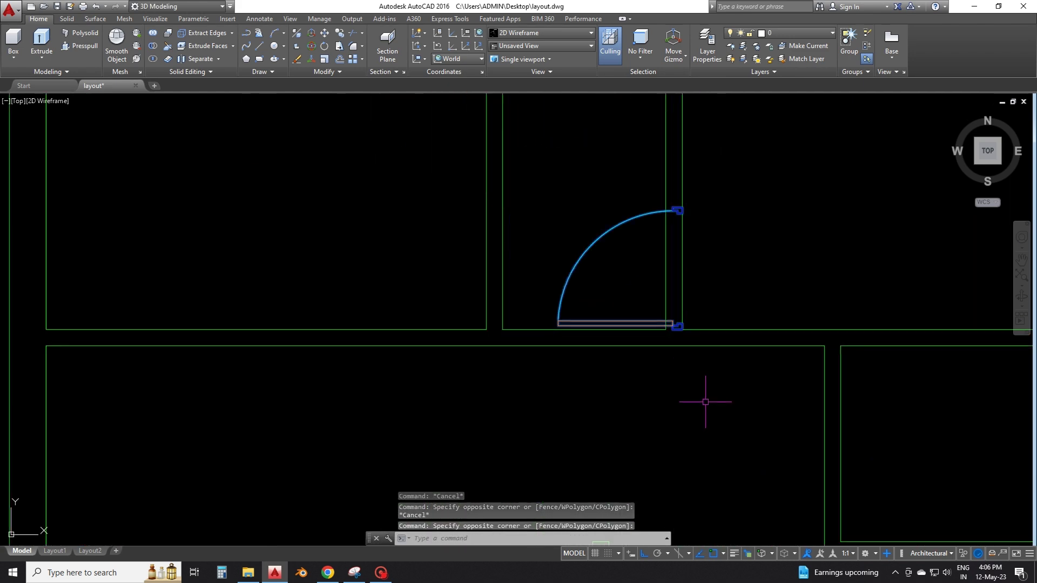
text(m)
key(Return)
click(710, 410)
scroll(713, 416, down, 5)
text(4)
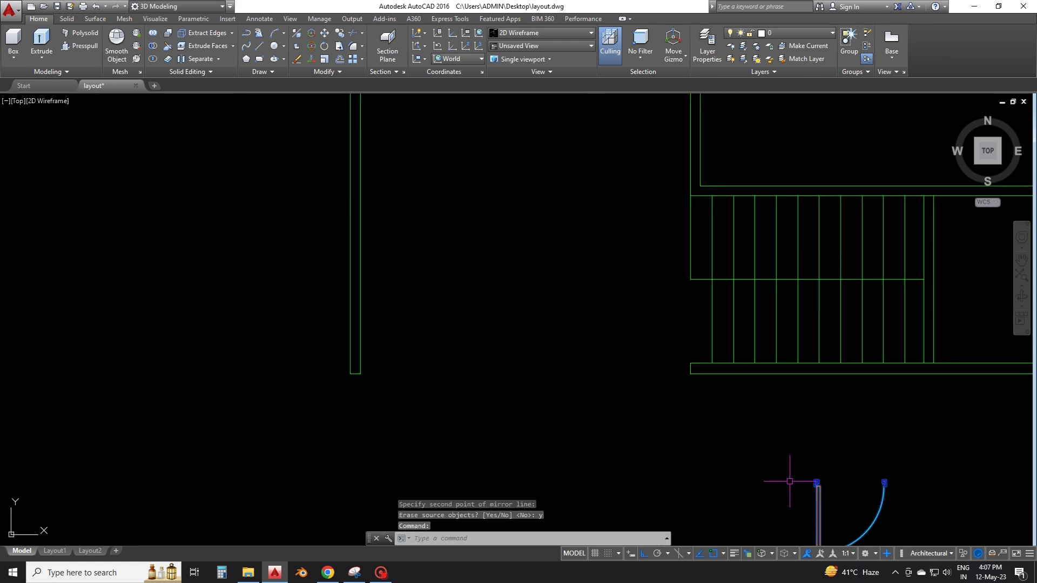
Step: Shift the door 4 units into its opening and confirm the mirrored second door
click(816, 485)
scroll(776, 364, up, 3)
scroll(810, 476, up, 2)
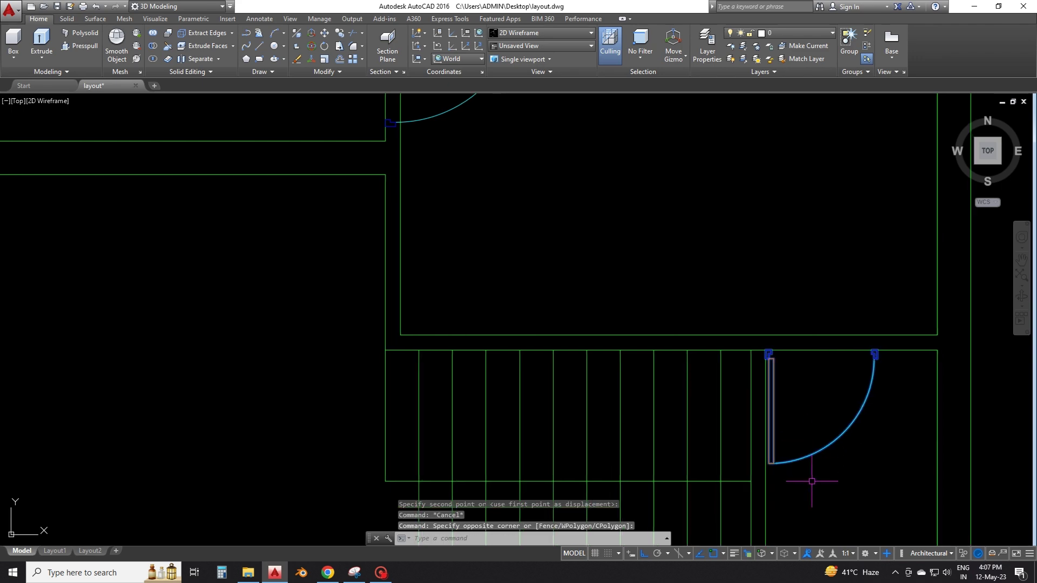
text(4)
key(Return)
scroll(832, 475, down, 8)
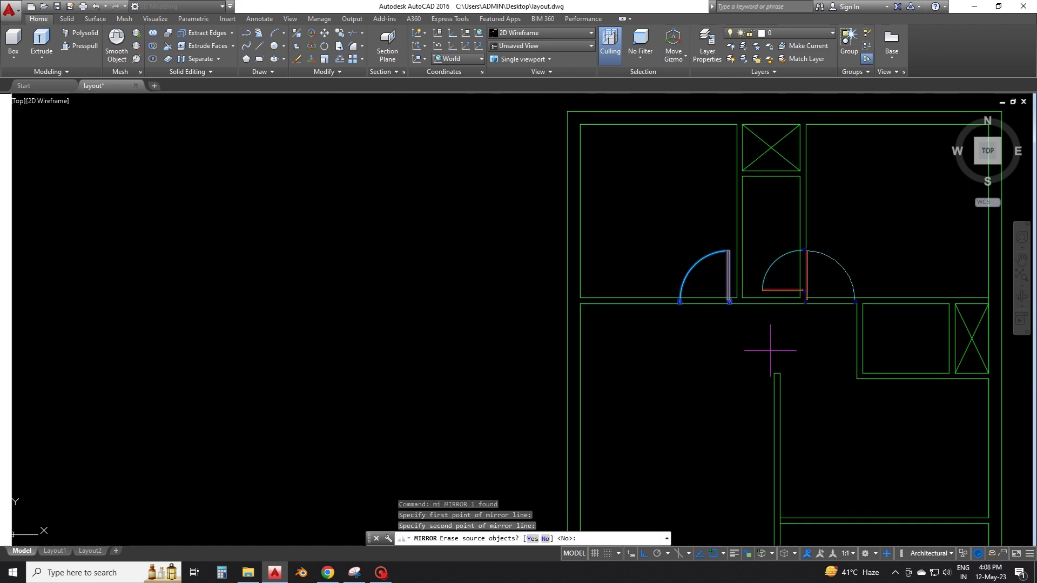
key(Return)
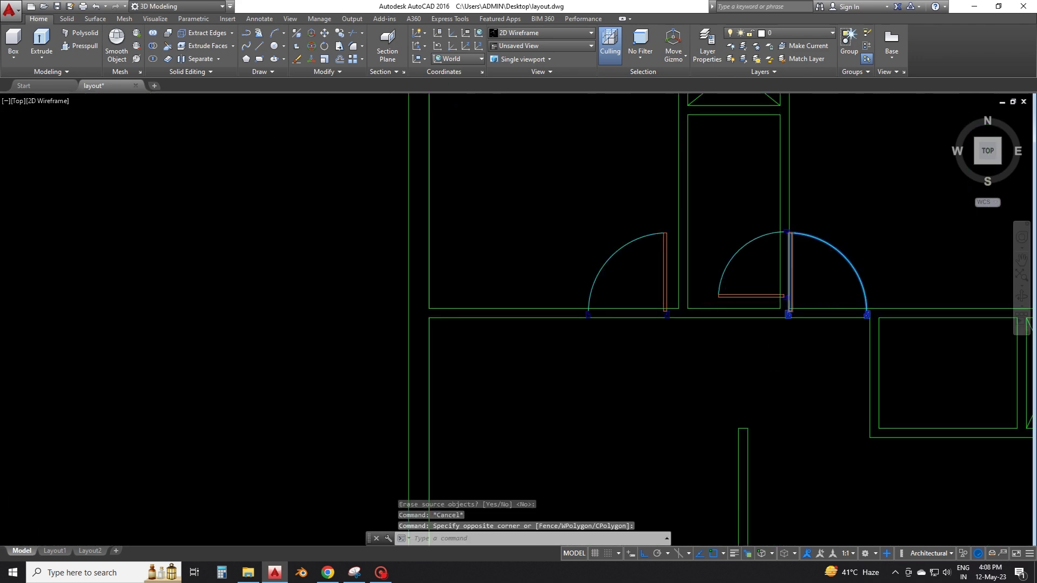
scroll(735, 346, down, 2)
scroll(779, 363, up, 5)
Step: Select the door panel and move it toward the toilet opening
drag(779, 363, 739, 320)
text(m)
key(Return)
click(740, 320)
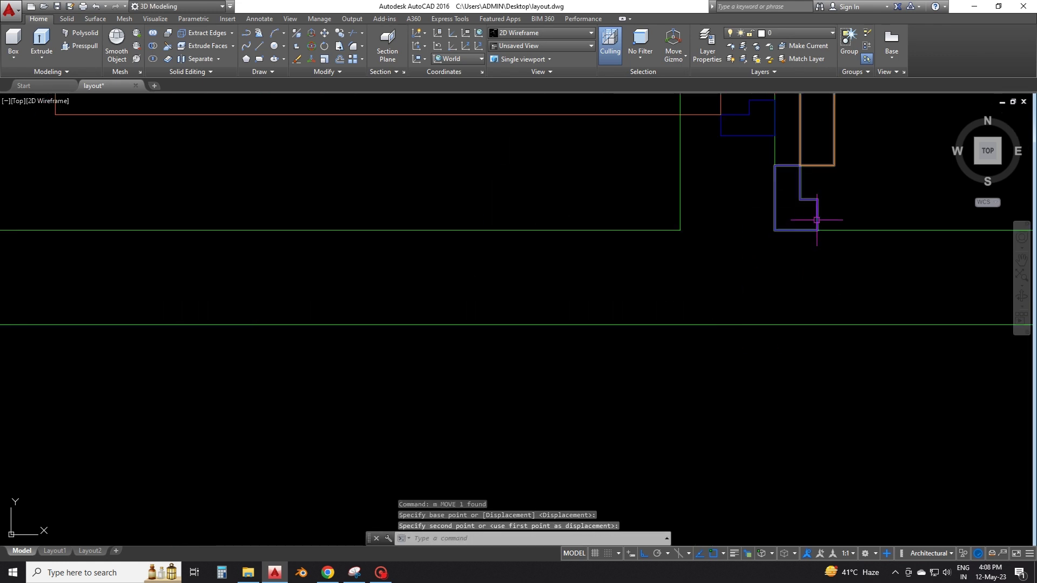
scroll(803, 207, down, 5)
scroll(683, 398, up, 3)
text(4)
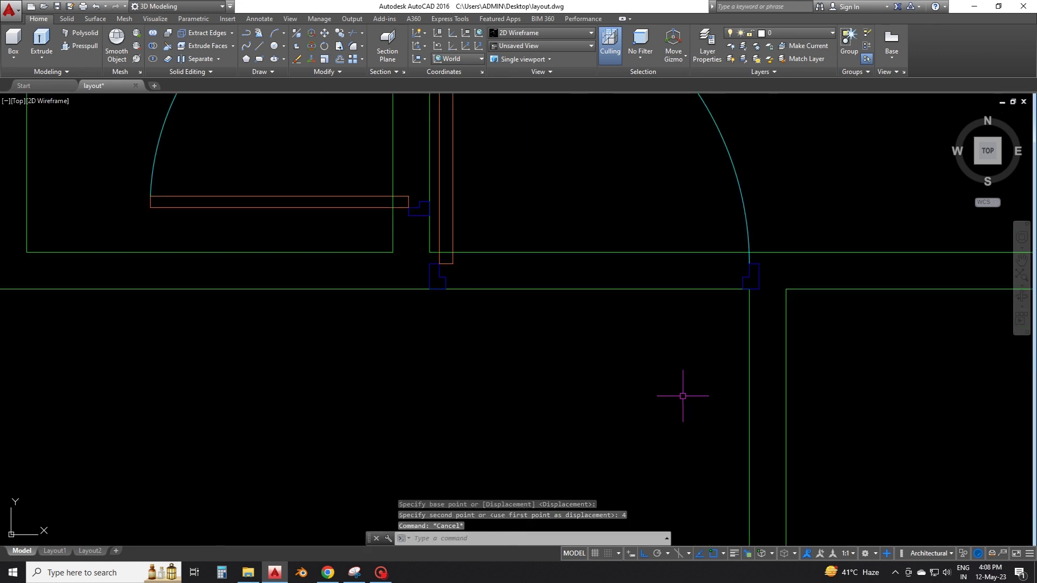
Step: Rescale the door so it fits the toilet opening width
text(sc)
key(Return)
click(438, 281)
click(759, 289)
scroll(706, 307, down, 2)
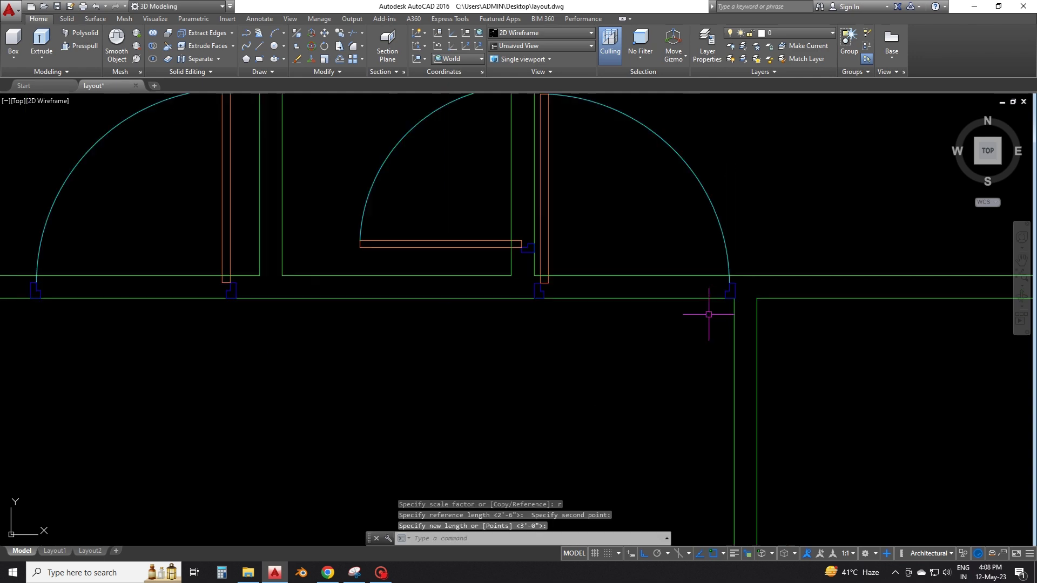
scroll(620, 370, down, 2)
scroll(727, 352, up, 1)
Step: Mirror the door to flip its swing, deleting the original copy
click(644, 296)
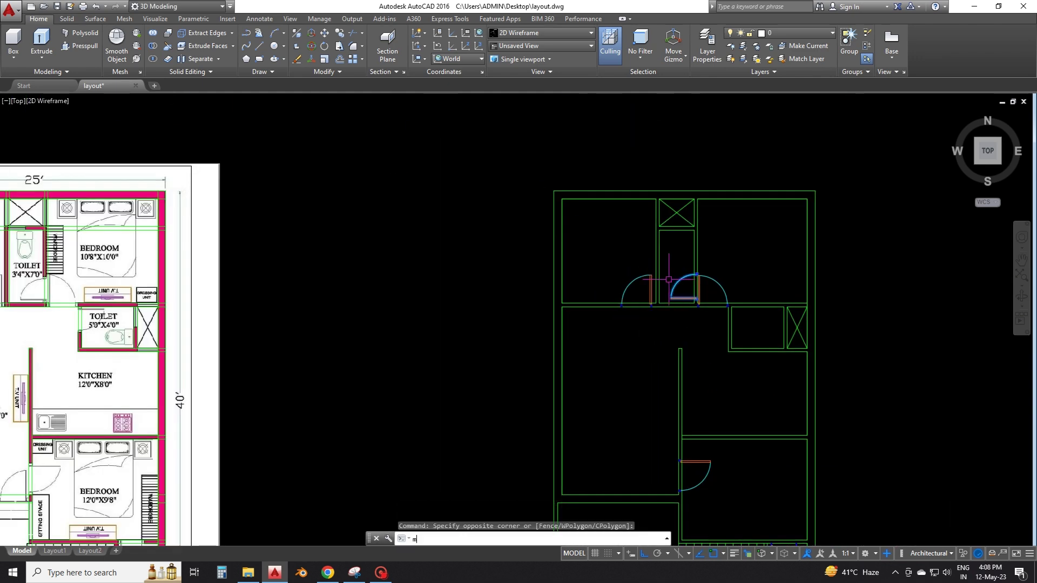
scroll(721, 298, up, 2)
key(Escape)
text(mi)
key(Return)
scroll(784, 362, up, 2)
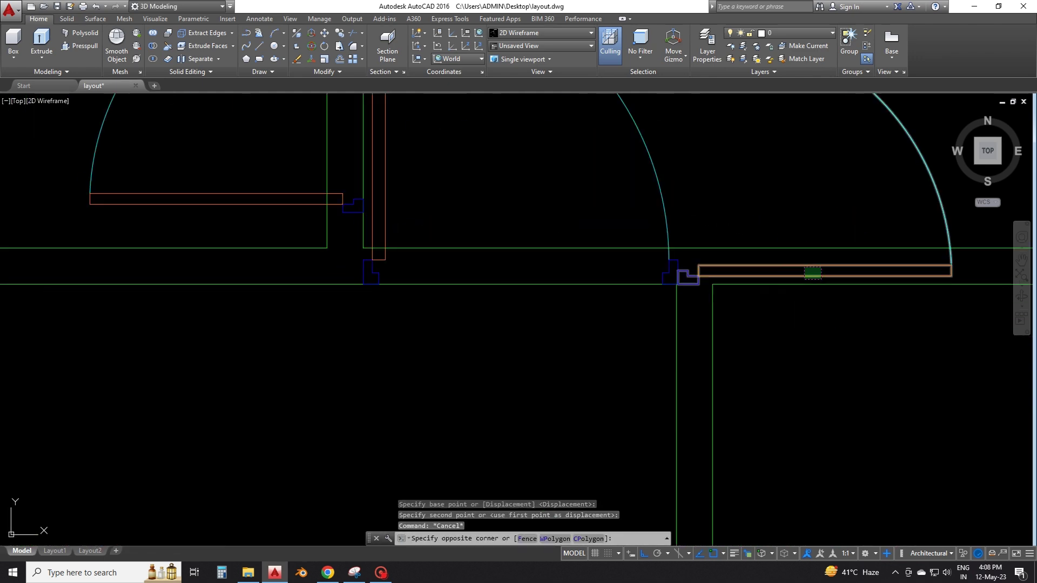
click(713, 284)
key(Return)
scroll(787, 423, down, 3)
scroll(574, 436, down, 2)
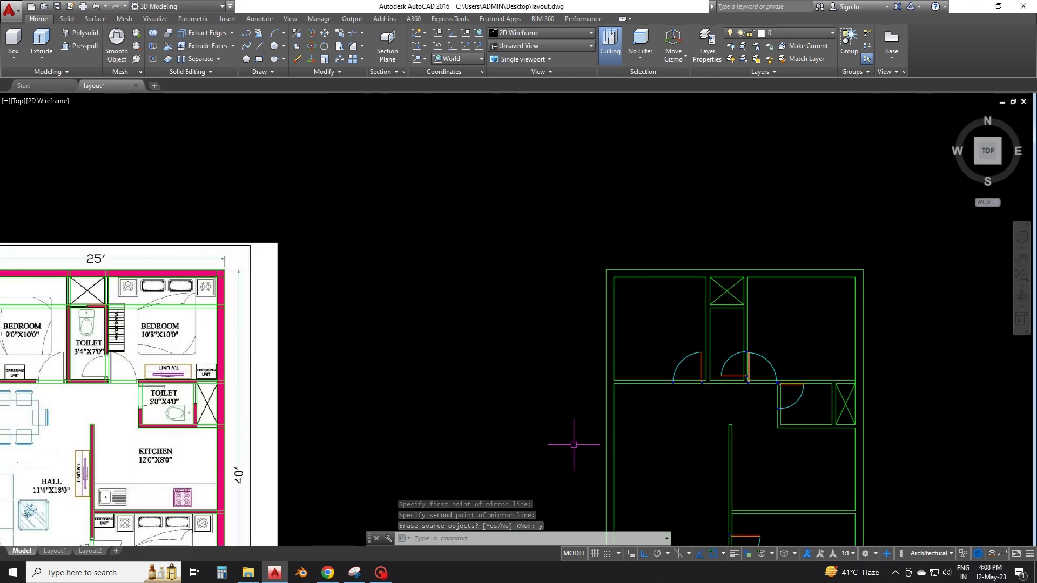
scroll(655, 308, down, 1)
scroll(746, 258, up, 2)
Step: Move the mirrored door 4 units into the bottom-right toilet opening
key(BackSpace)
key(BackSpace)
text(m)
key(Return)
click(750, 273)
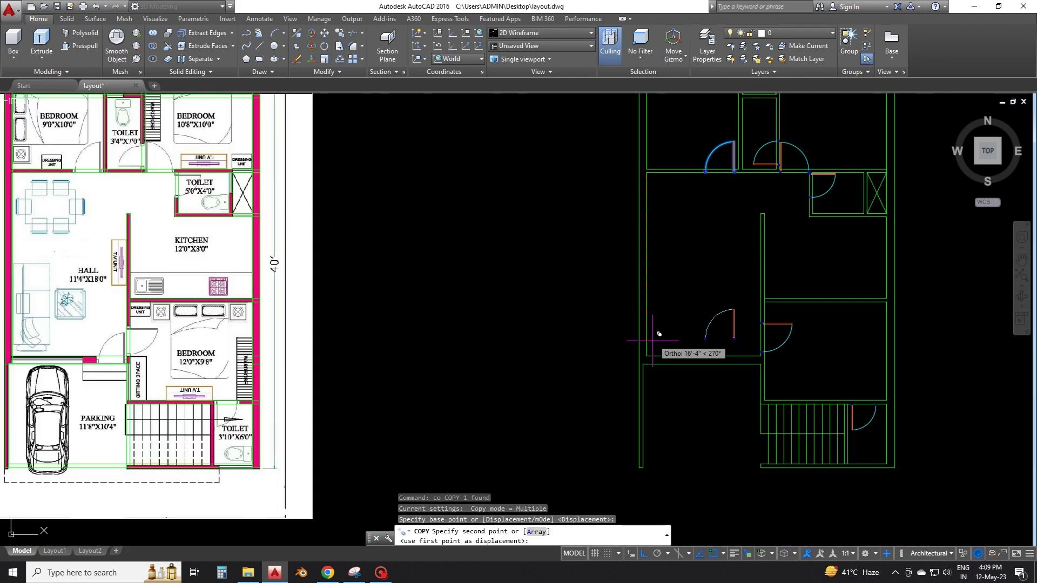
scroll(737, 435, up, 3)
scroll(741, 399, up, 2)
text(4)
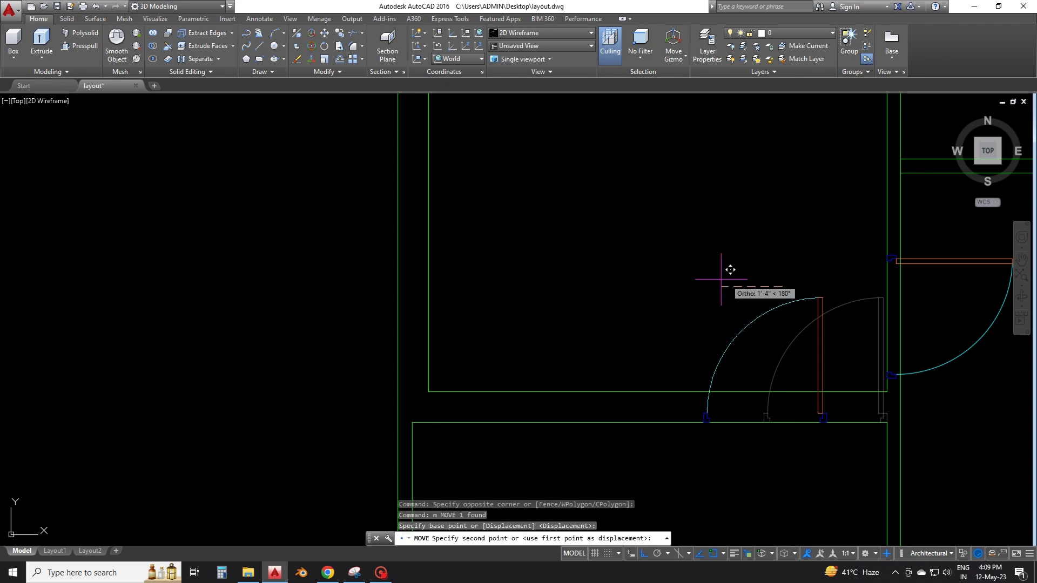
key(Escape)
scroll(726, 273, down, 3)
scroll(748, 296, down, 2)
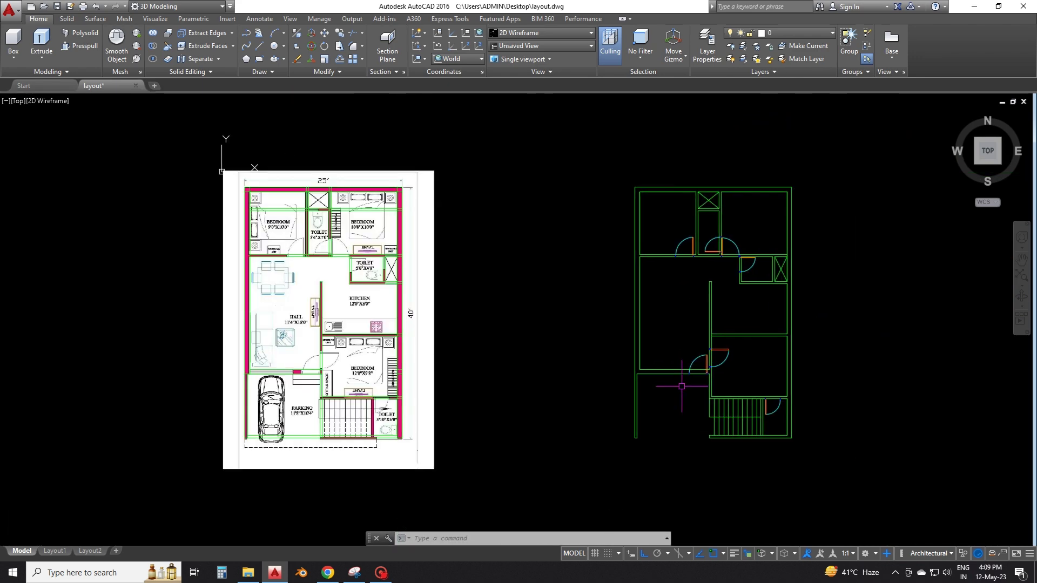
scroll(682, 386, up, 5)
text(l)
key(Return)
Step: Attempt a jamb line at the door opening, then cancel it
scroll(486, 204, down, 1)
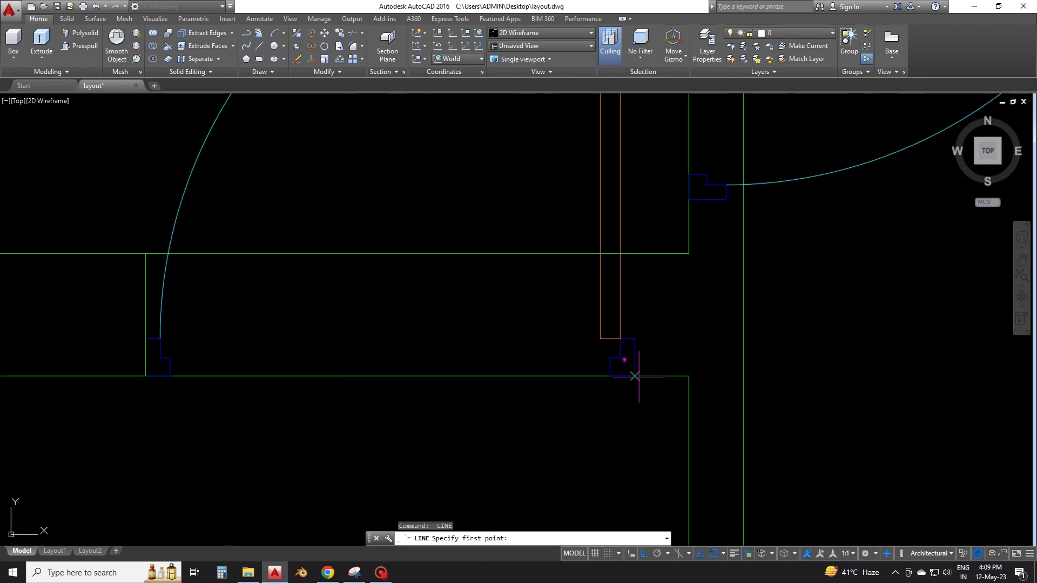
key(Escape)
scroll(640, 327, up, 3)
scroll(671, 209, down, 5)
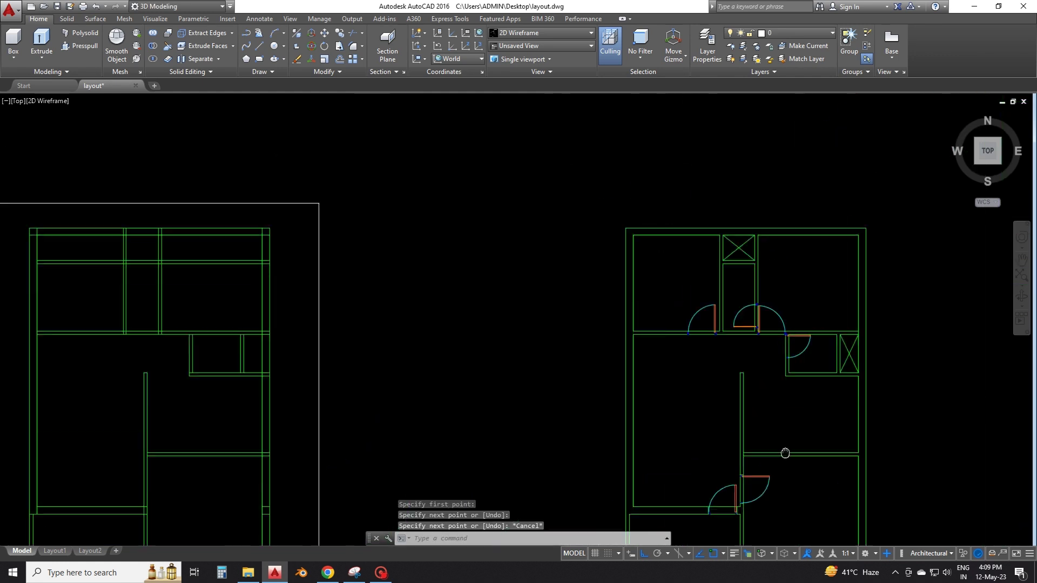
scroll(725, 345, up, 5)
text(l)
key(Return)
text(l)
key(Return)
scroll(343, 324, down, 3)
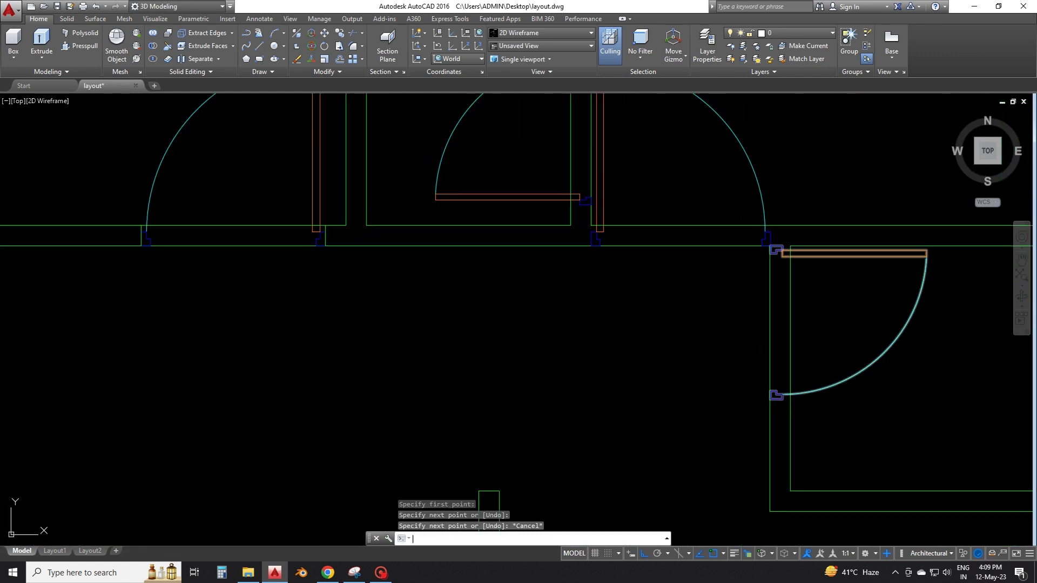
scroll(757, 308, up, 3)
click(788, 270)
scroll(713, 287, up, 2)
key(Escape)
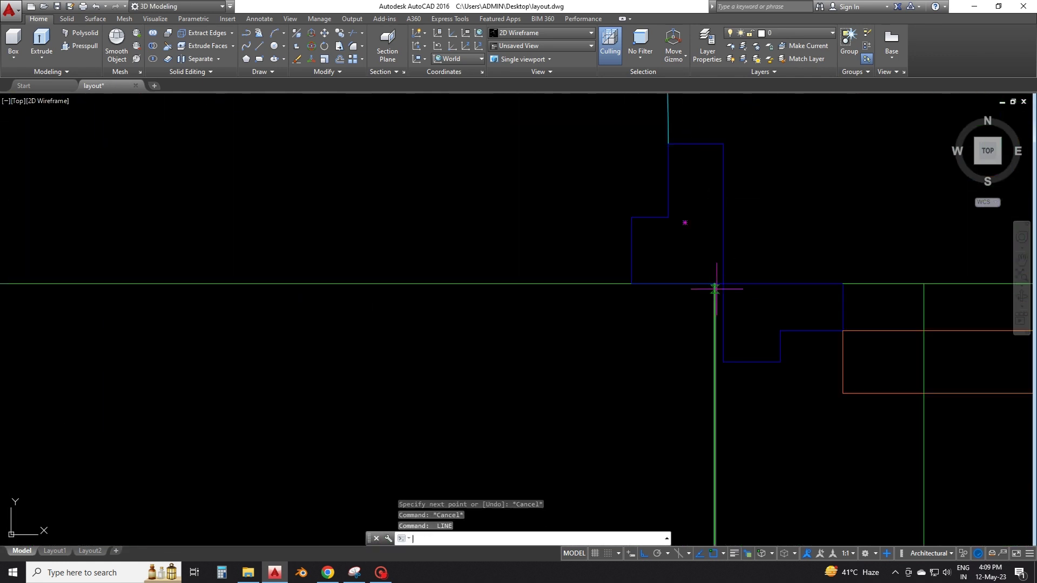
Step: Grip-stretch the end of the short jamb line at the opposite jamb
text(l)
key(Return)
scroll(713, 243, down, 3)
scroll(662, 335, up, 3)
scroll(662, 335, down, 1)
scroll(596, 352, down, 2)
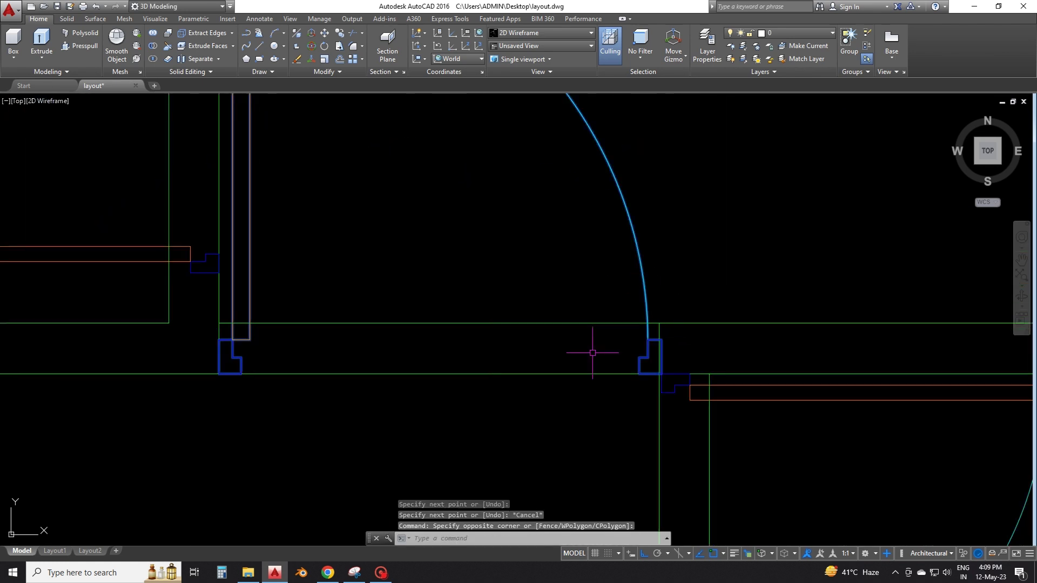
key(Escape)
scroll(625, 377, up, 3)
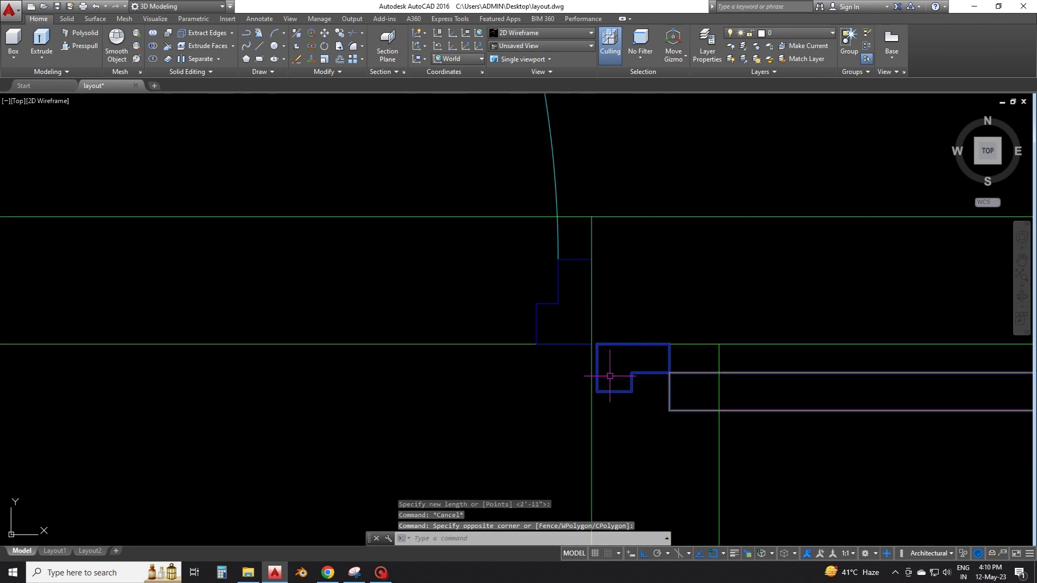
scroll(597, 375, up, 1)
click(638, 365)
click(611, 366)
key(Escape)
Step: Start a jamb line at the upper opening, then pan to the lower wall
scroll(611, 366, down, 3)
text(l)
key(Return)
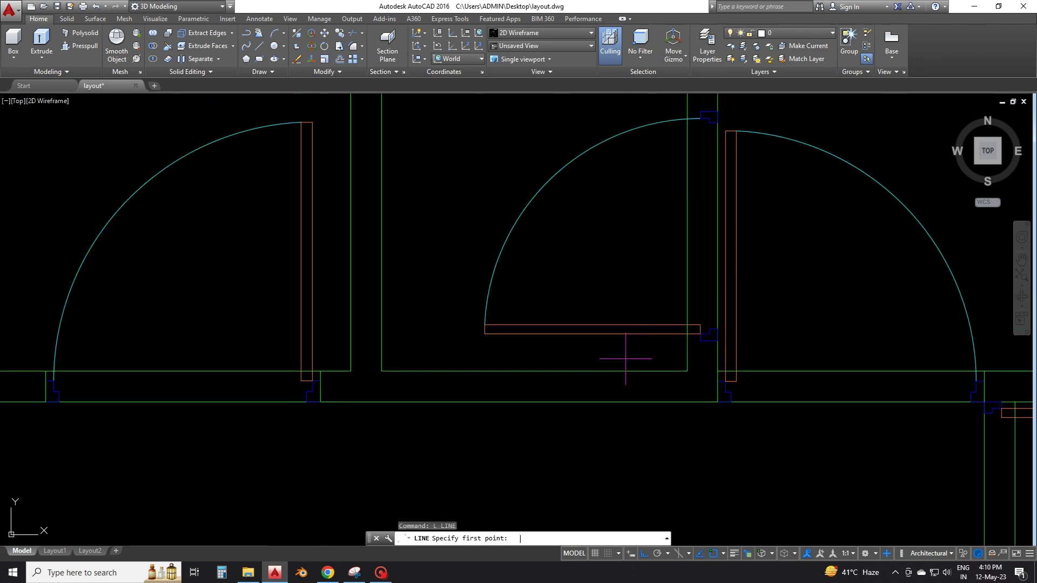
scroll(621, 352, up, 4)
click(630, 244)
scroll(636, 317, down, 3)
middle_drag(636, 318, 575, 488)
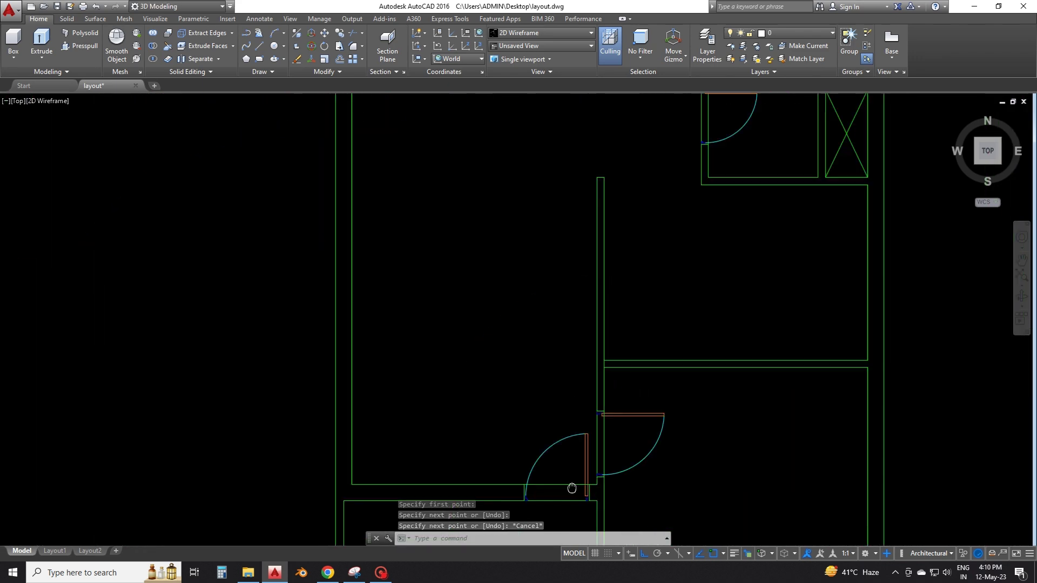
scroll(713, 483, up, 3)
key(Escape)
key(Escape)
Step: Select the lower door jamb and begin moving it, then cancel
click(716, 455)
click(679, 506)
text(m)
key(Return)
scroll(706, 475, up, 5)
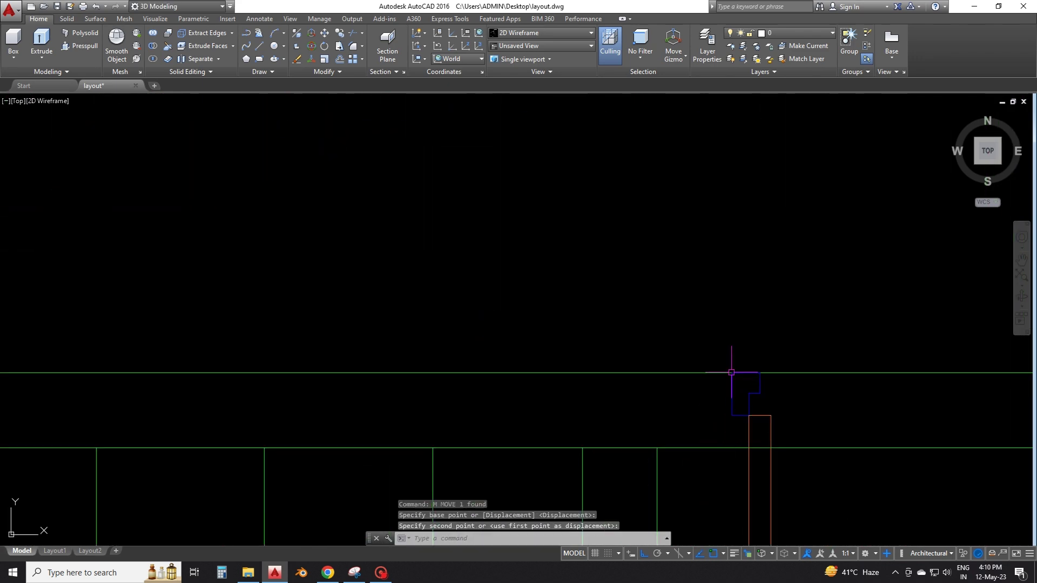
key(Escape)
scroll(723, 460, down, 3)
Step: Select the door blocks and hide them, leaving only the green walls visible
drag(209, 186, 336, 313)
drag(340, 151, 432, 238)
scroll(625, 417, up, 2)
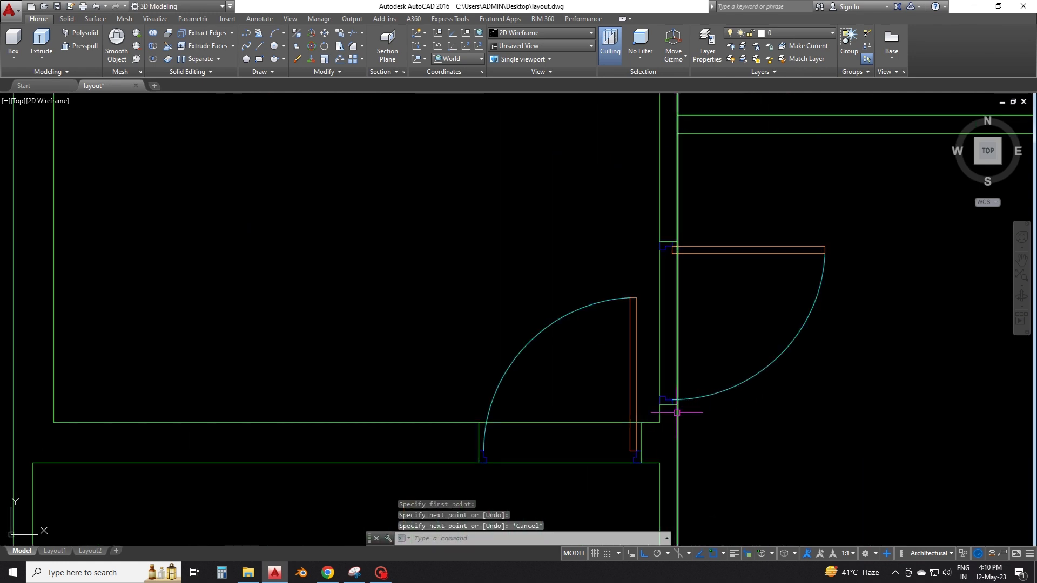
scroll(625, 418, down, 1)
scroll(625, 418, down, 2)
click(630, 352)
Step: Start TRIM with all objects as cutting edges and cut the first wall segment
key(Delete)
scroll(533, 325, down, 2)
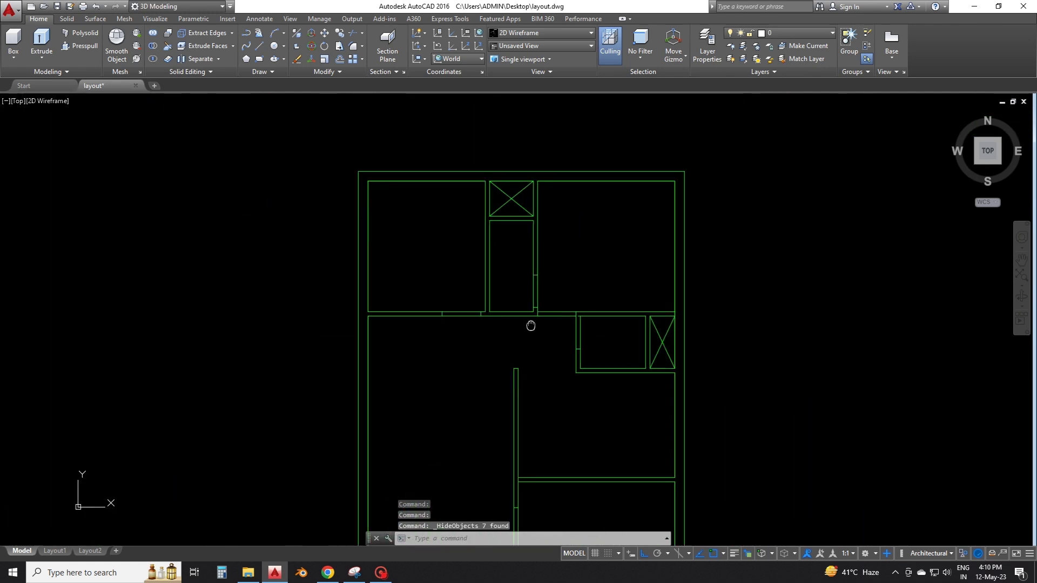
scroll(565, 266, up, 2)
text(tr)
key(Return)
scroll(556, 260, up, 2)
click(642, 324)
scroll(651, 291, up, 3)
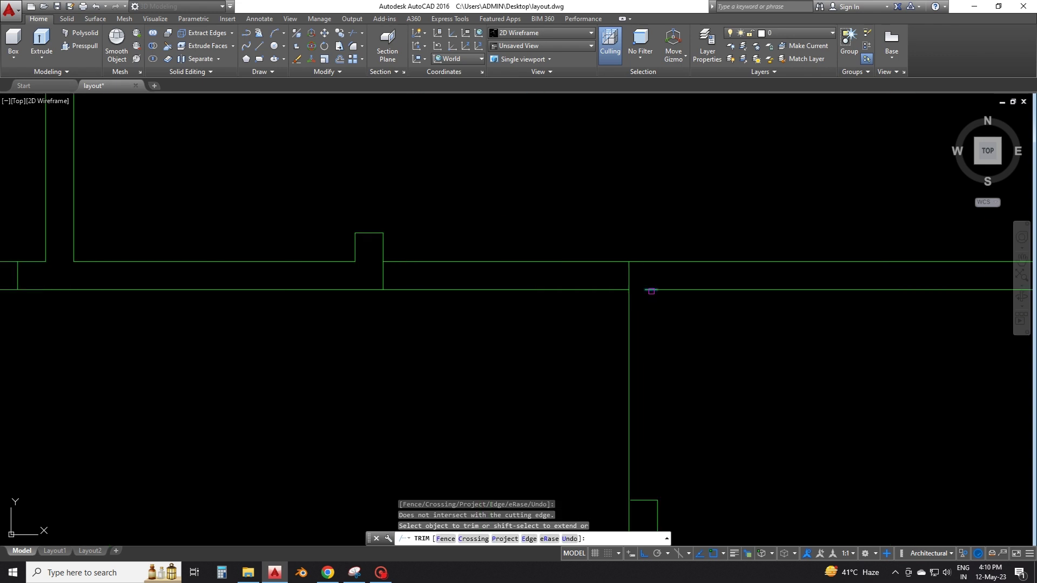
scroll(597, 340, down, 2)
Step: Crossing-pick the wall lines to trim open the first doorway
click(440, 347)
click(620, 358)
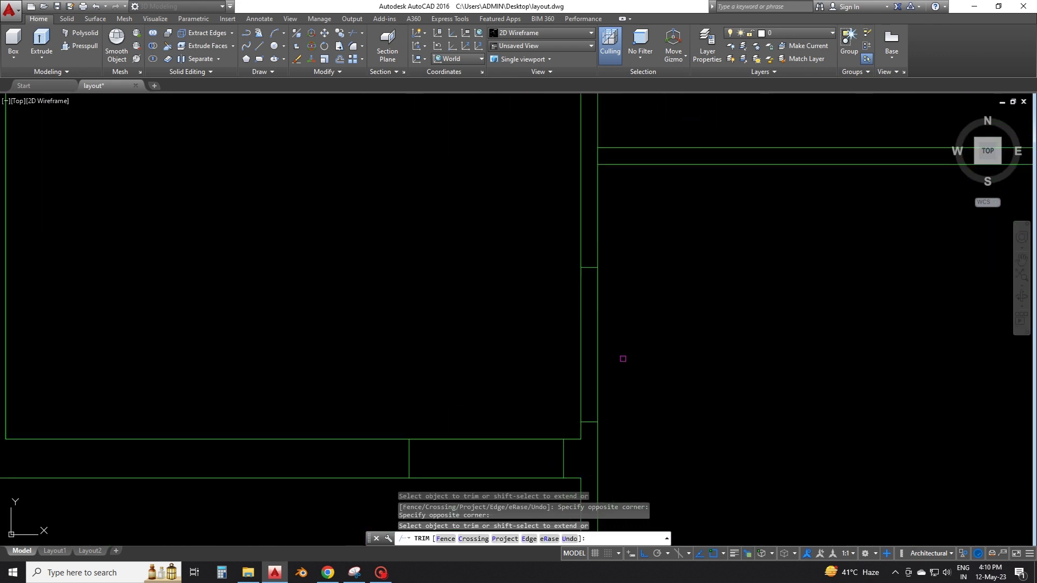
scroll(538, 362, up, 2)
scroll(538, 362, down, 2)
scroll(520, 289, down, 3)
scroll(533, 301, up, 4)
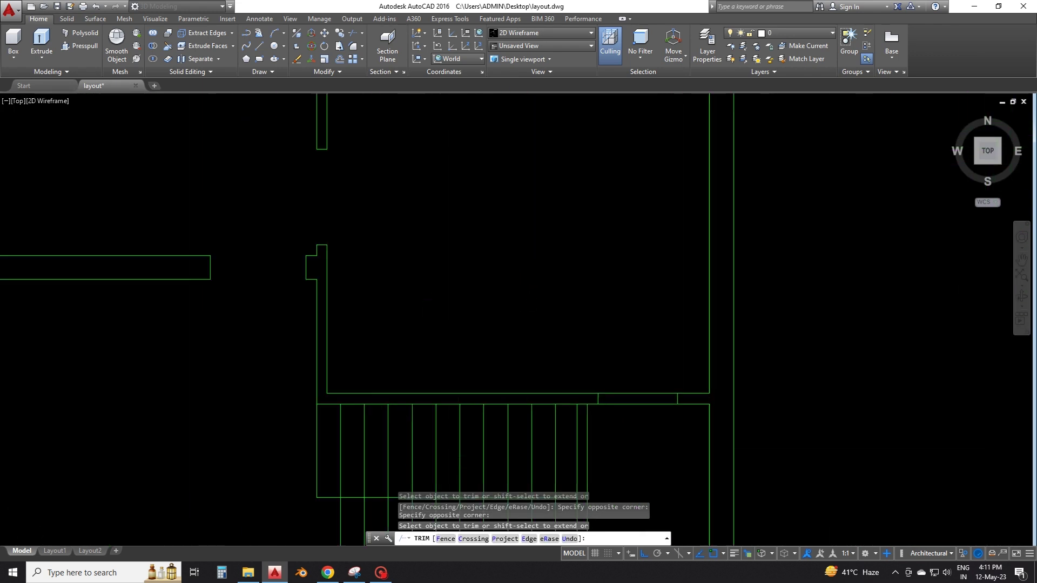
scroll(648, 427, up, 2)
Step: Trim the lower wall at its doorway with another crossing pick
click(658, 438)
click(642, 396)
scroll(596, 398, down, 2)
scroll(559, 371, down, 2)
scroll(549, 303, up, 3)
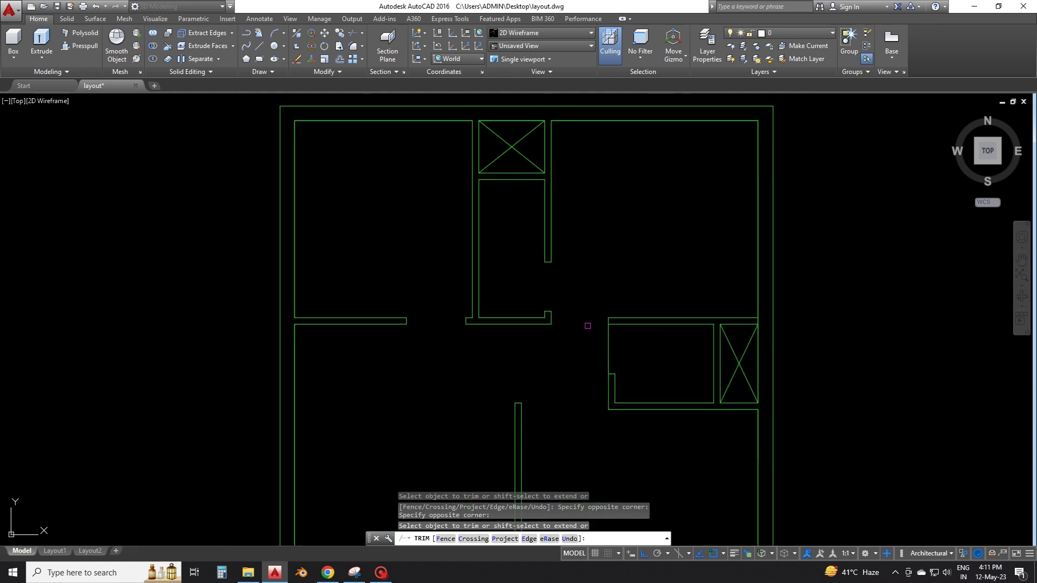
scroll(637, 366, up, 2)
scroll(565, 359, down, 4)
key(Escape)
Step: Run TRIM again and cut the remaining doorway wall lines
scroll(573, 367, up, 1)
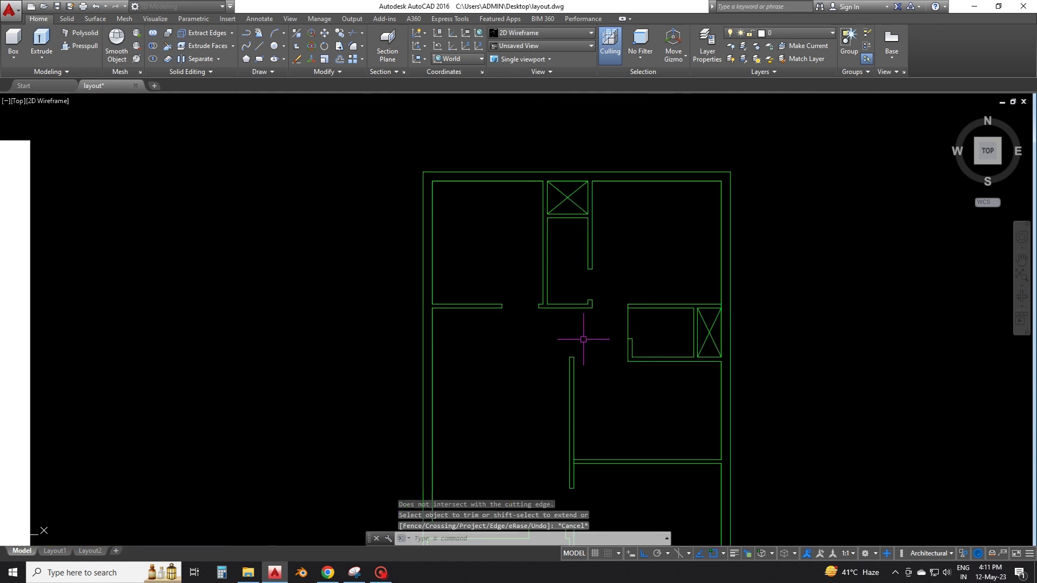
scroll(621, 330, up, 2)
key(Escape)
scroll(629, 322, up, 2)
scroll(635, 320, up, 2)
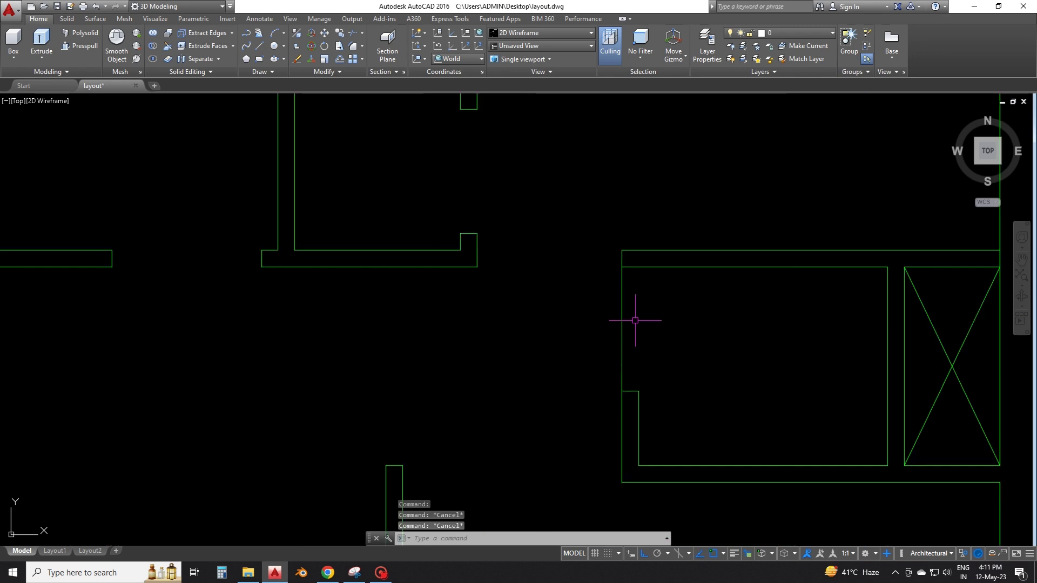
scroll(632, 351, up, 3)
scroll(621, 395, up, 3)
key(Escape)
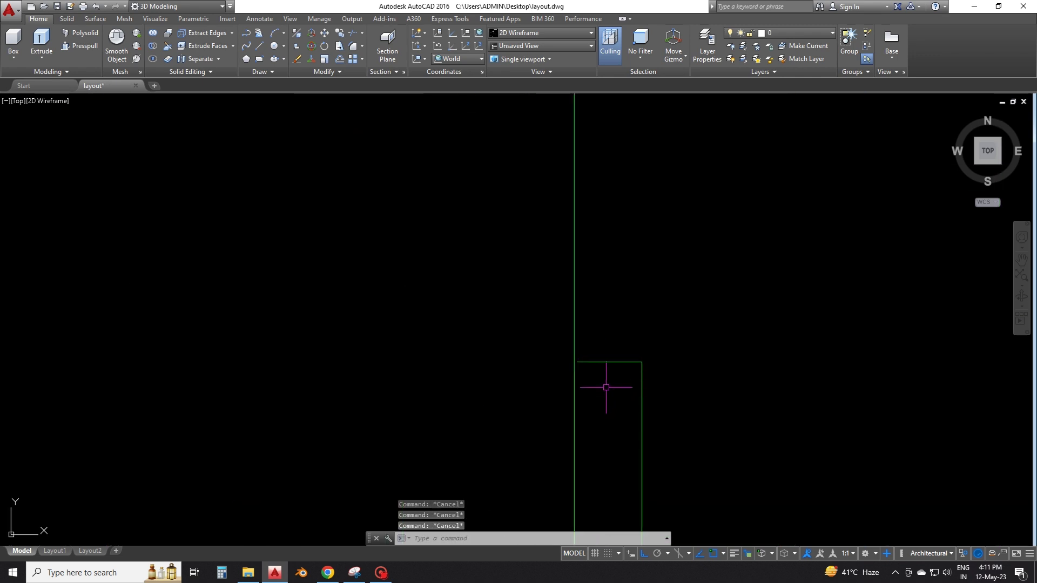
text(tr)
key(Return)
key(Return)
click(610, 302)
scroll(517, 280, down, 5)
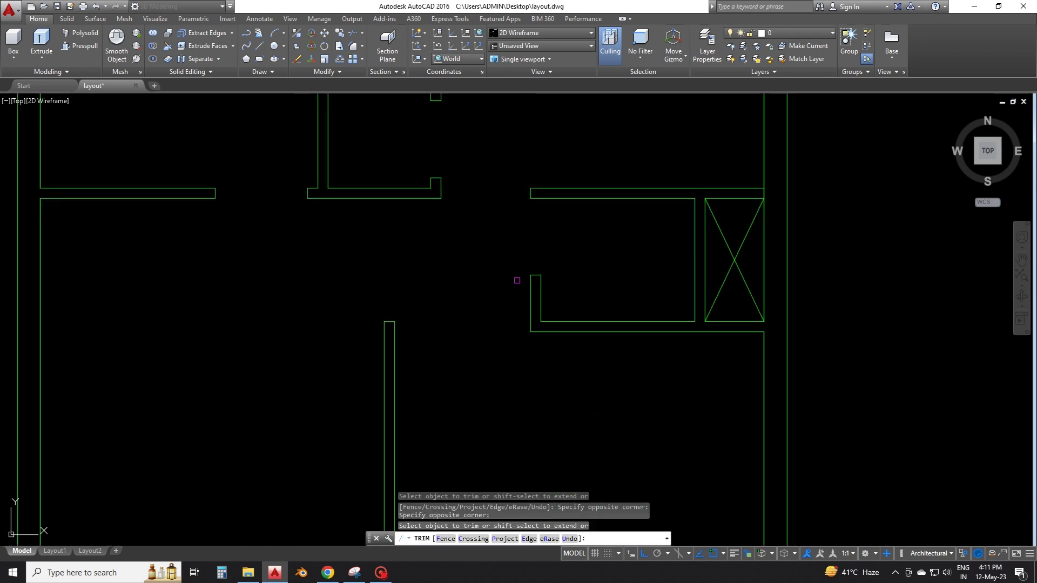
scroll(517, 280, down, 1)
scroll(565, 354, down, 3)
Step: Restore the hidden doors with End Object Isolation
middle_drag(301, 354, 339, 289)
key(Escape)
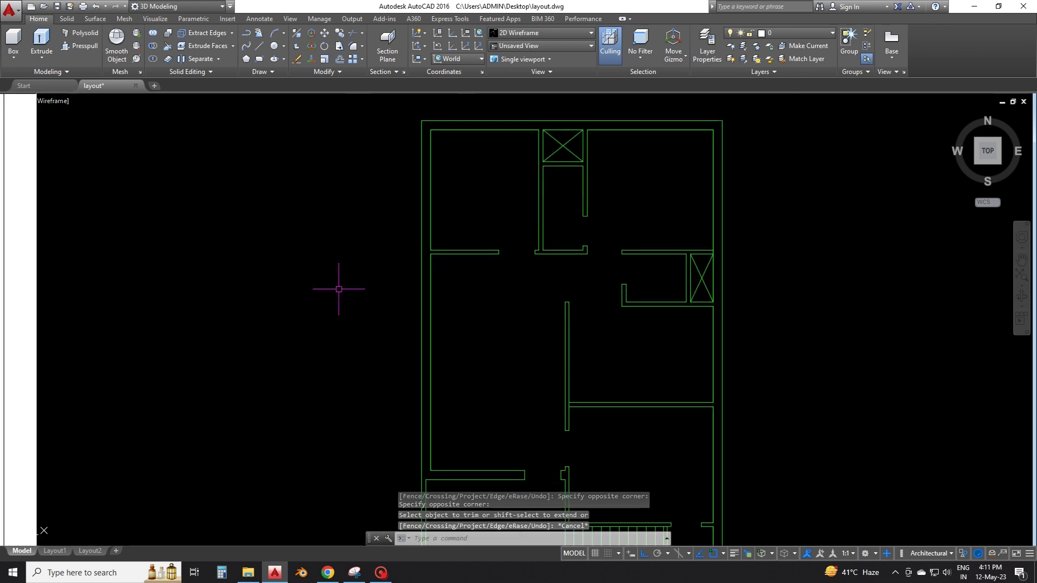
right_click(288, 259)
click(470, 334)
Step: Zoom and pan so the reference image sits beside the finished green plan with doors
scroll(493, 317, down, 2)
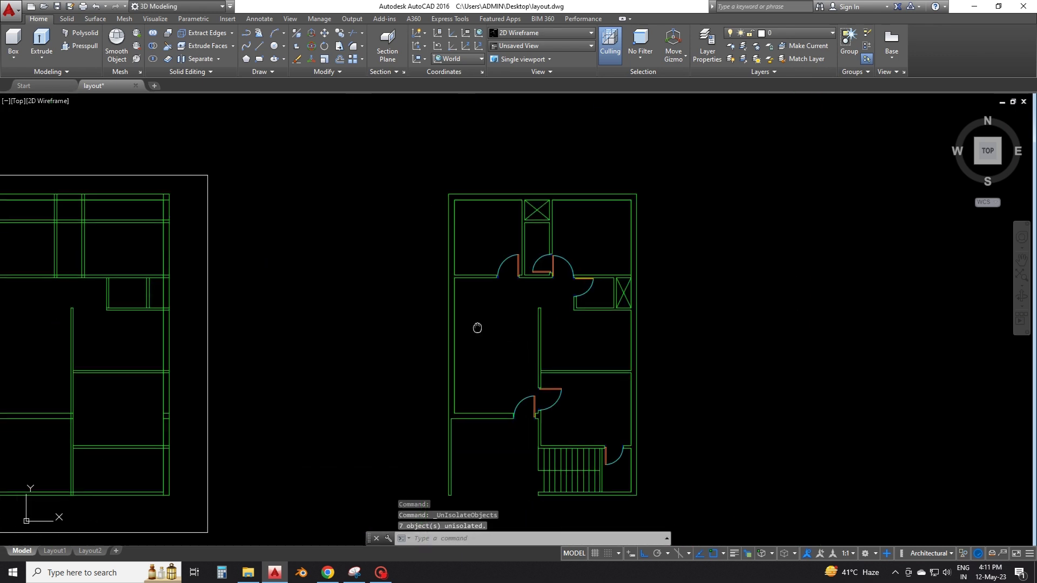
scroll(562, 248, up, 3)
scroll(556, 289, down, 3)
middle_drag(581, 326, 639, 372)
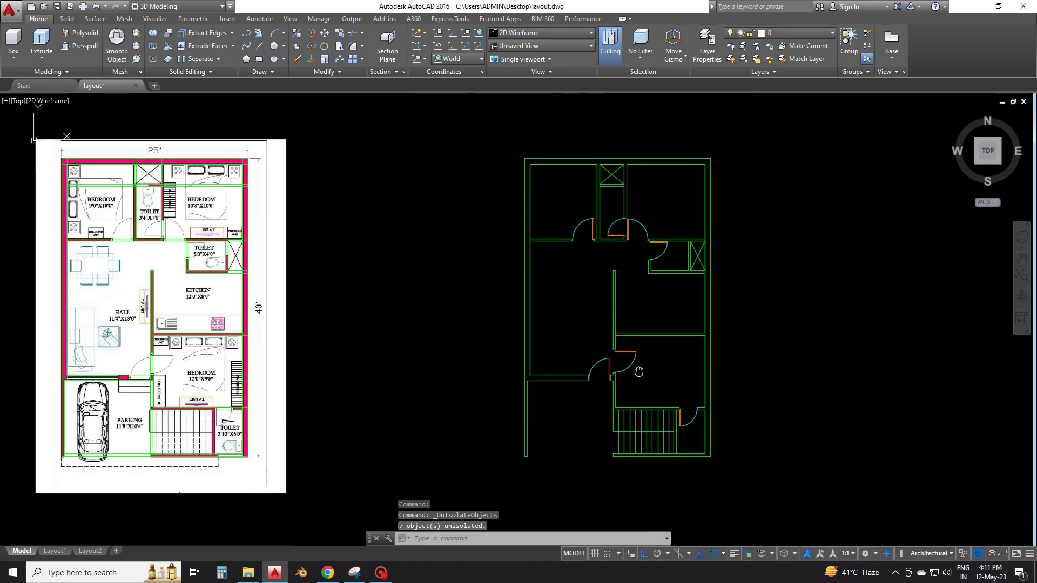
middle_drag(613, 416, 639, 434)
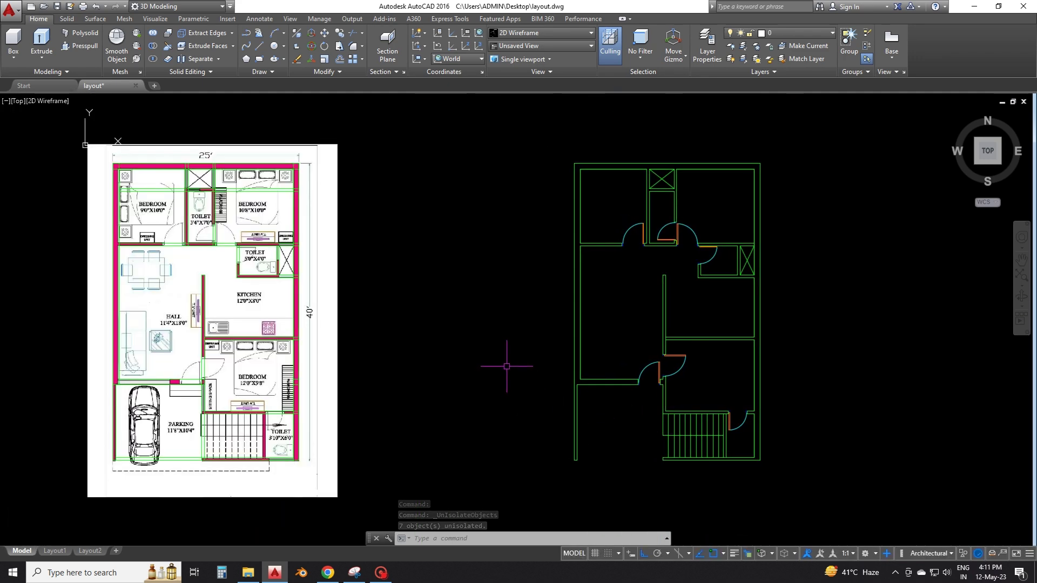